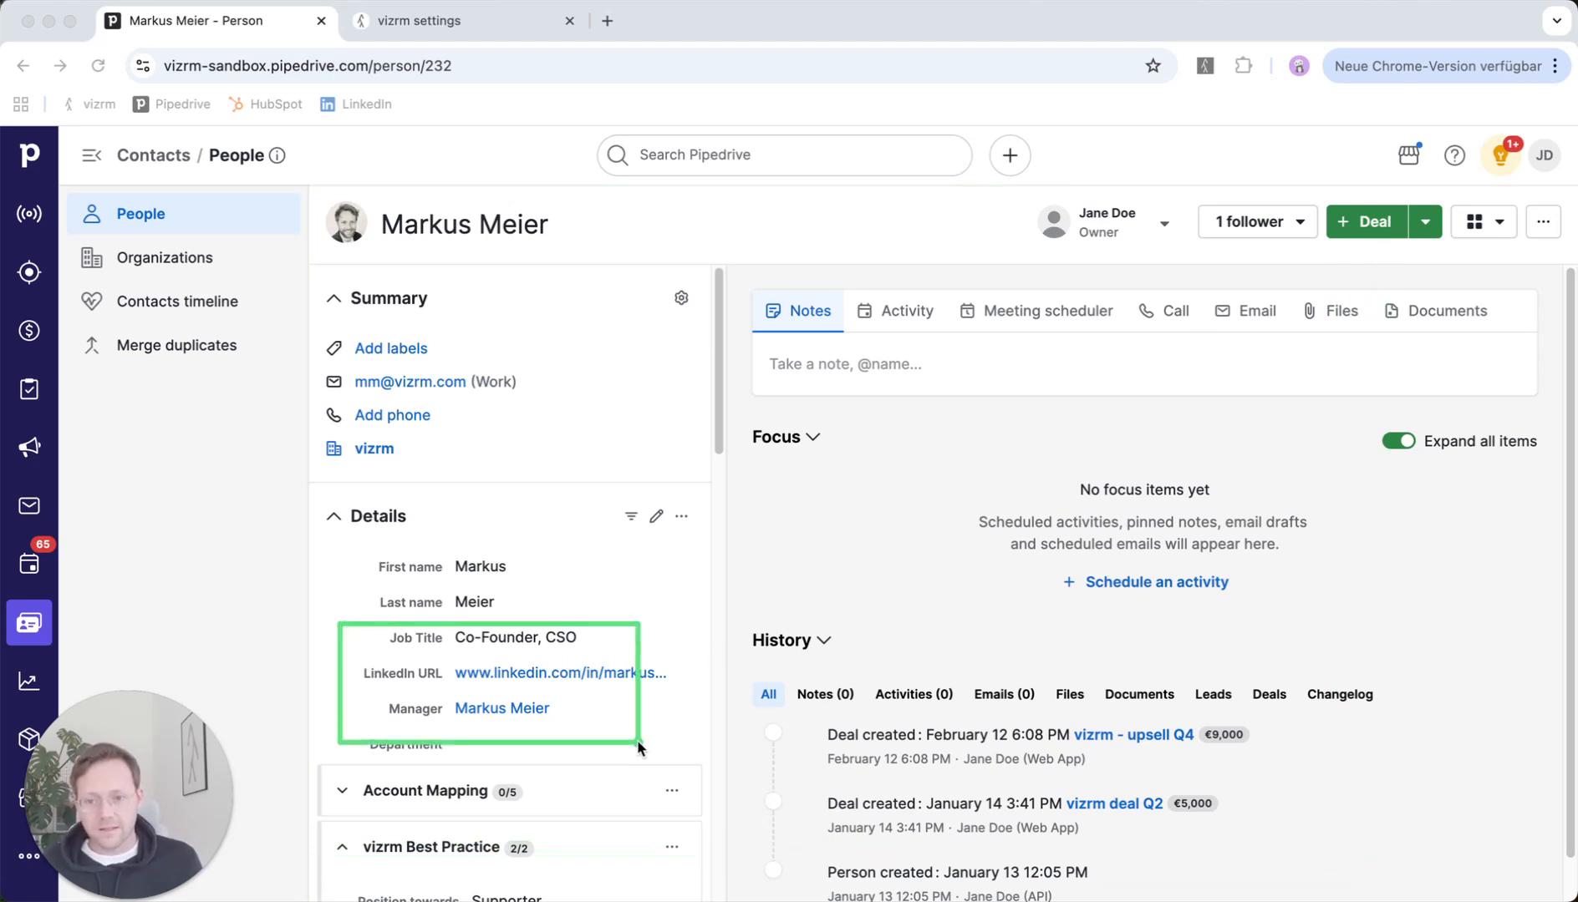
# Step: Review the contact's job title, LinkedIn URL and manager fields and check their field types in the Details customization
pyautogui.moveTo(391, 646); pyautogui.dragTo(585, 650)
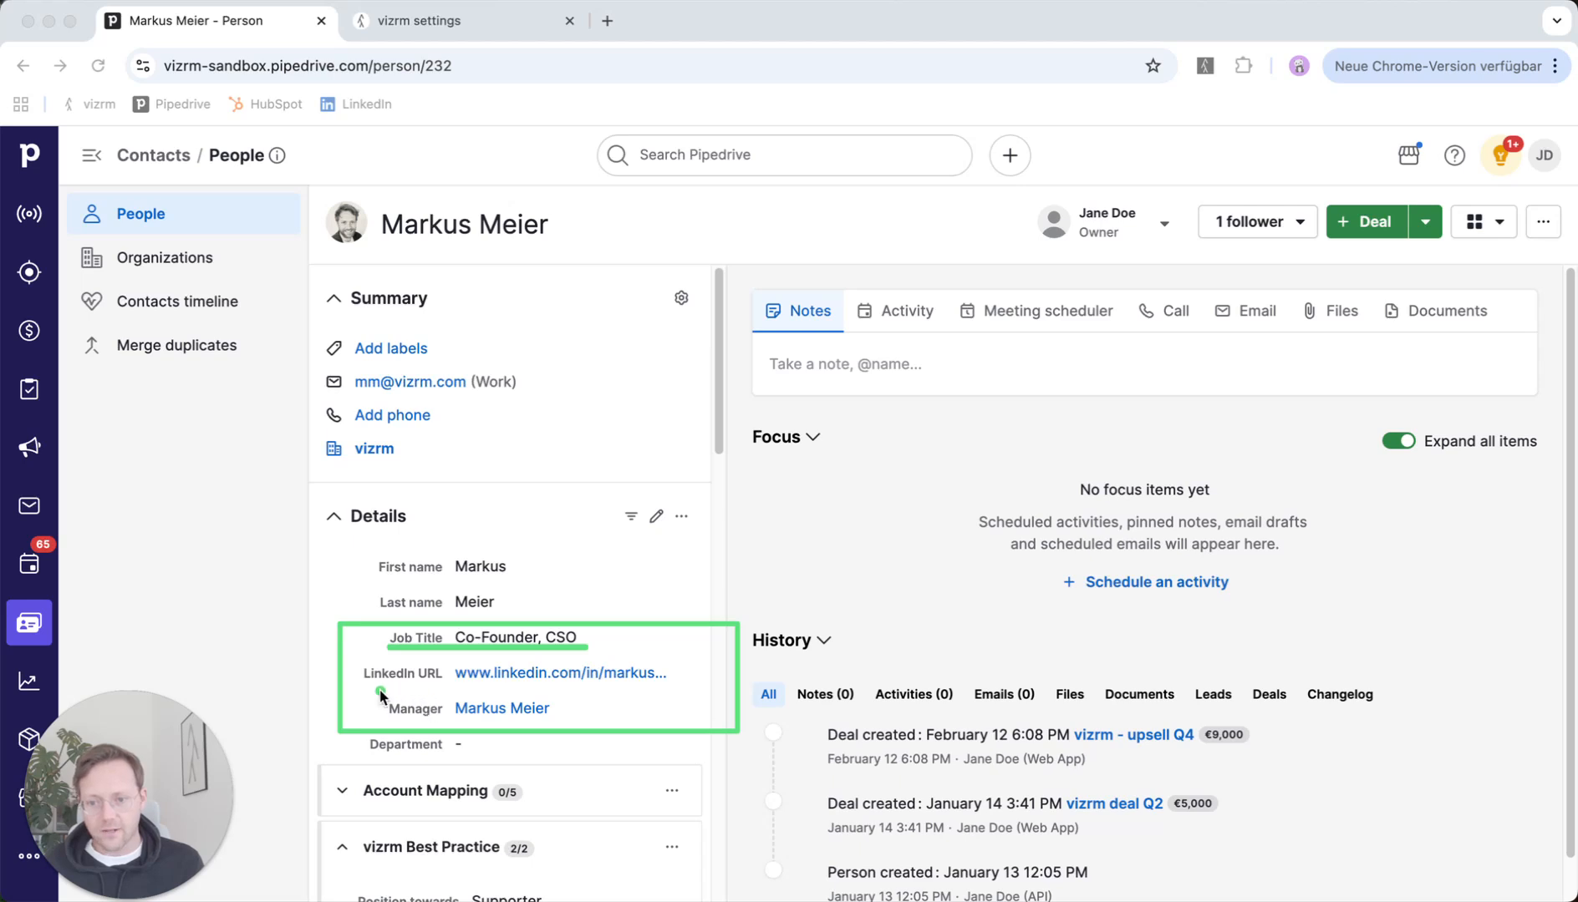
pyautogui.moveTo(365, 687); pyautogui.dragTo(674, 693)
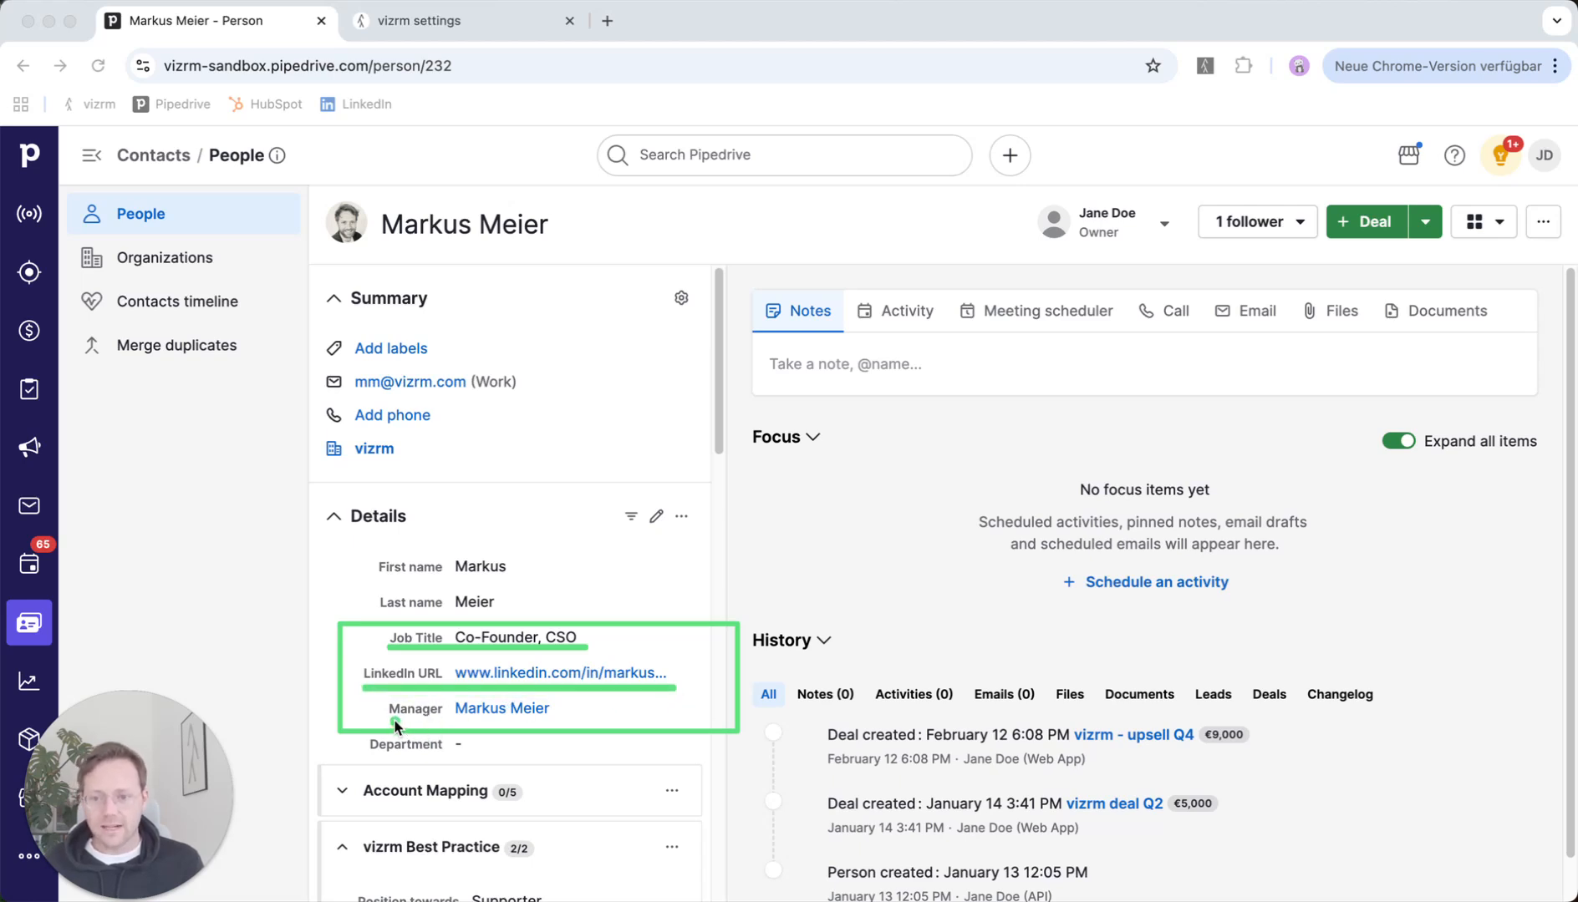
pyautogui.moveTo(389, 722); pyautogui.dragTo(583, 722)
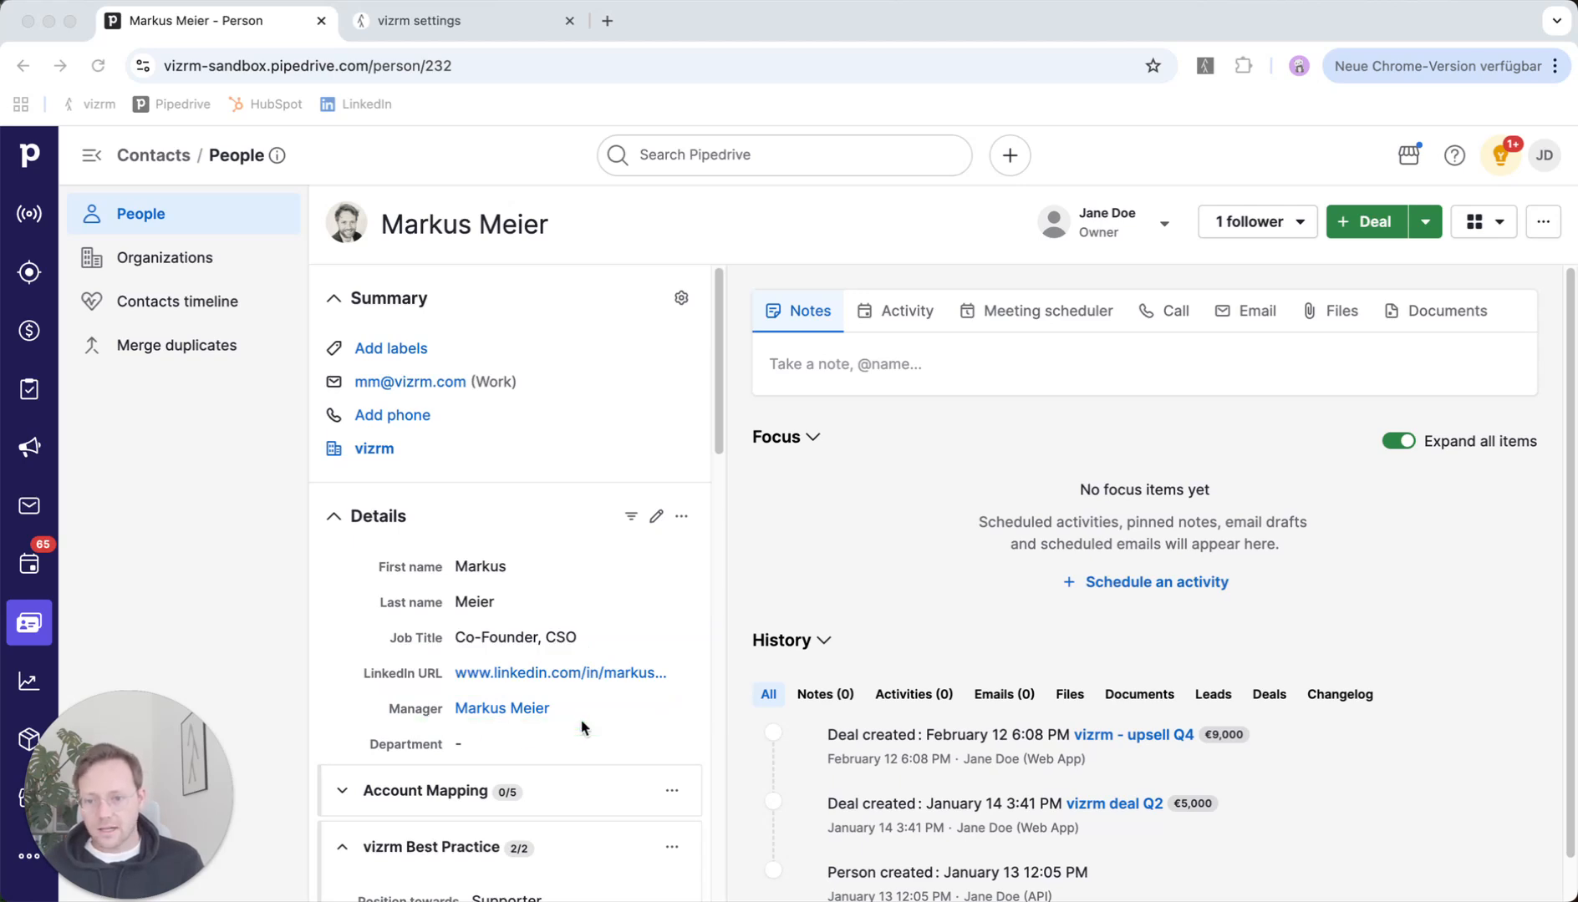
pyautogui.click(682, 517)
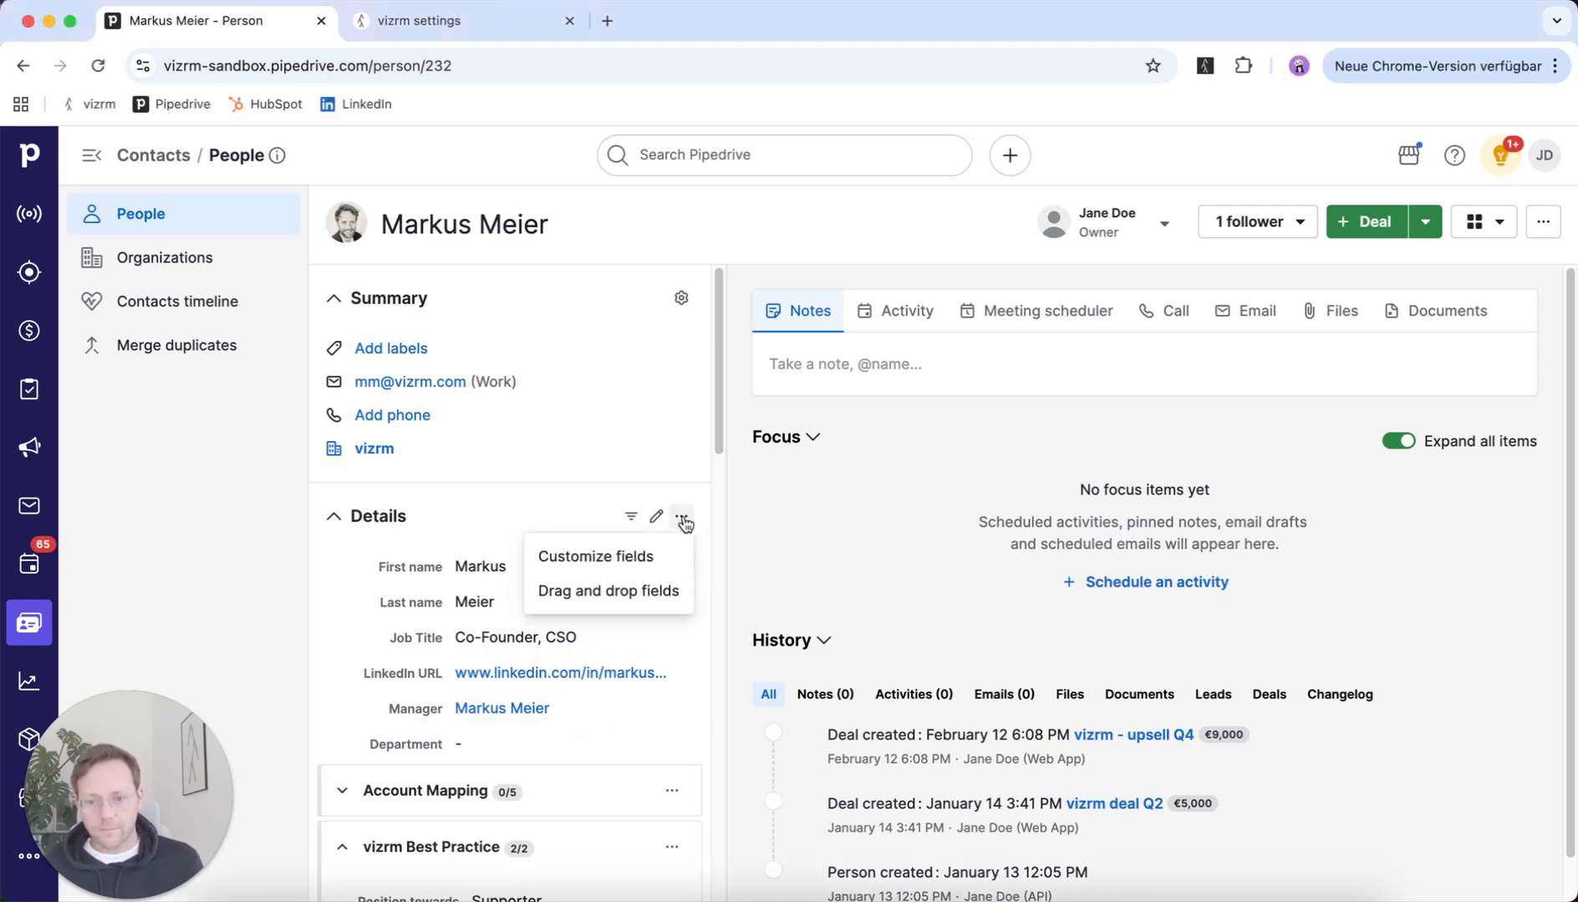
pyautogui.click(635, 564)
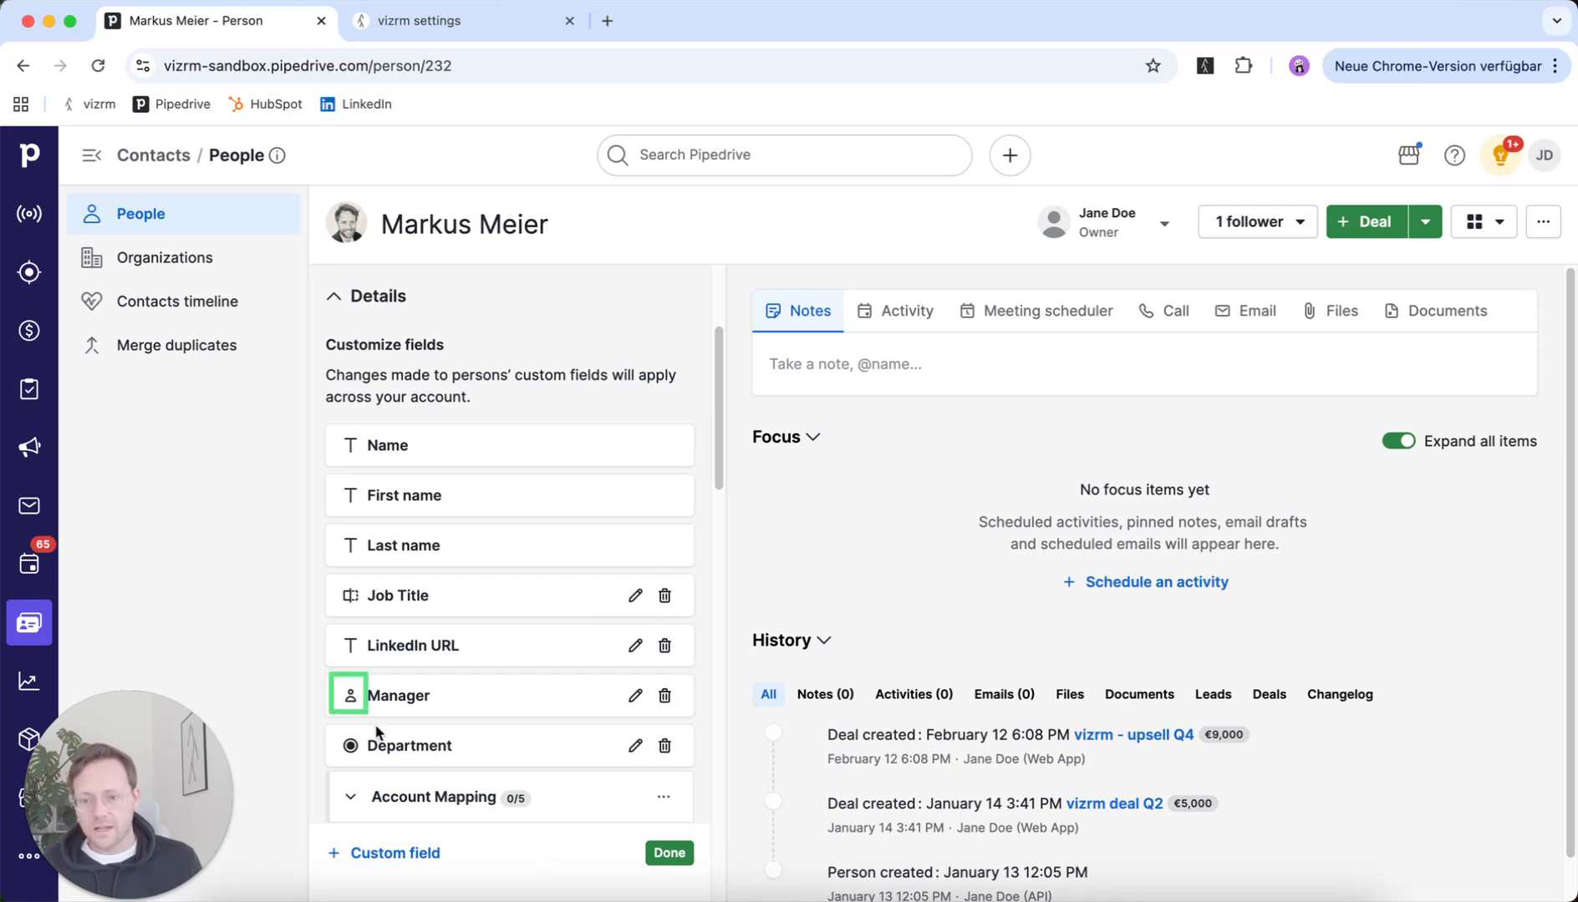
pyautogui.click(670, 852)
# Step: Switch to the vizrm settings and check which Pipedrive fields are mapped to Job Title, Manager and LinkedIn Profile Link
pyautogui.click(473, 24)
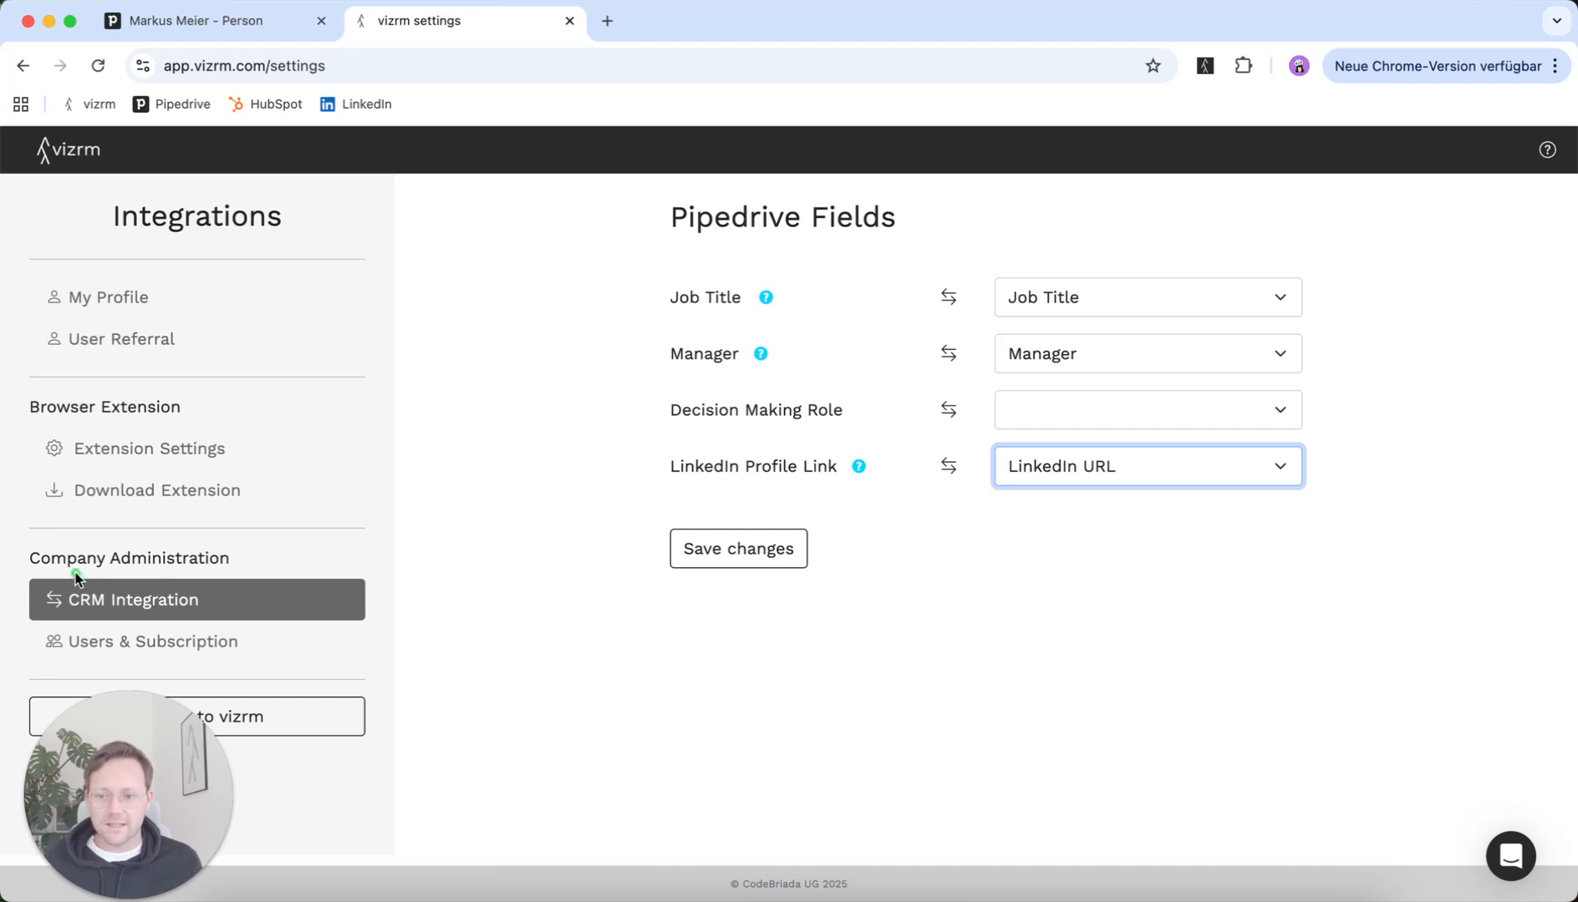
pyautogui.moveTo(19, 559)
pyautogui.mouseDown()
pyautogui.moveTo(104, 628)
pyautogui.moveTo(380, 677)
pyautogui.mouseUp()
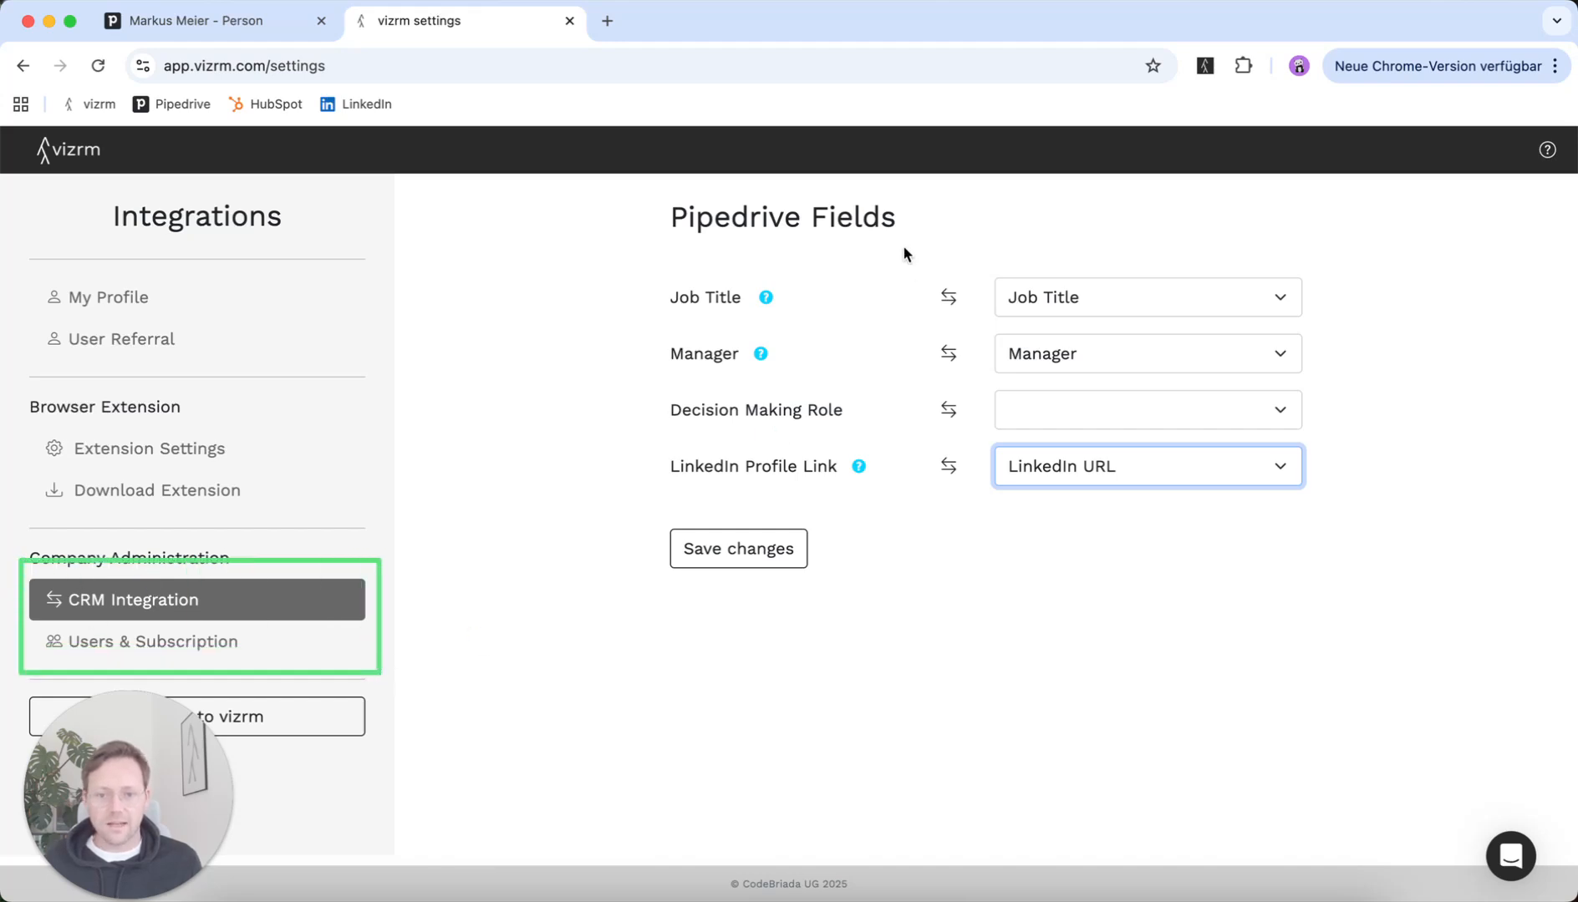
pyautogui.click(1256, 288)
pyautogui.click(1175, 470)
pyautogui.moveTo(642, 269); pyautogui.dragTo(1314, 327)
pyautogui.moveTo(651, 339)
pyautogui.mouseDown()
pyautogui.moveTo(1368, 424)
pyautogui.moveTo(1315, 374)
pyautogui.mouseUp()
pyautogui.moveTo(646, 446)
pyautogui.mouseDown()
pyautogui.moveTo(874, 493)
pyautogui.moveTo(1300, 499)
pyautogui.mouseUp()
pyautogui.press('Escape')
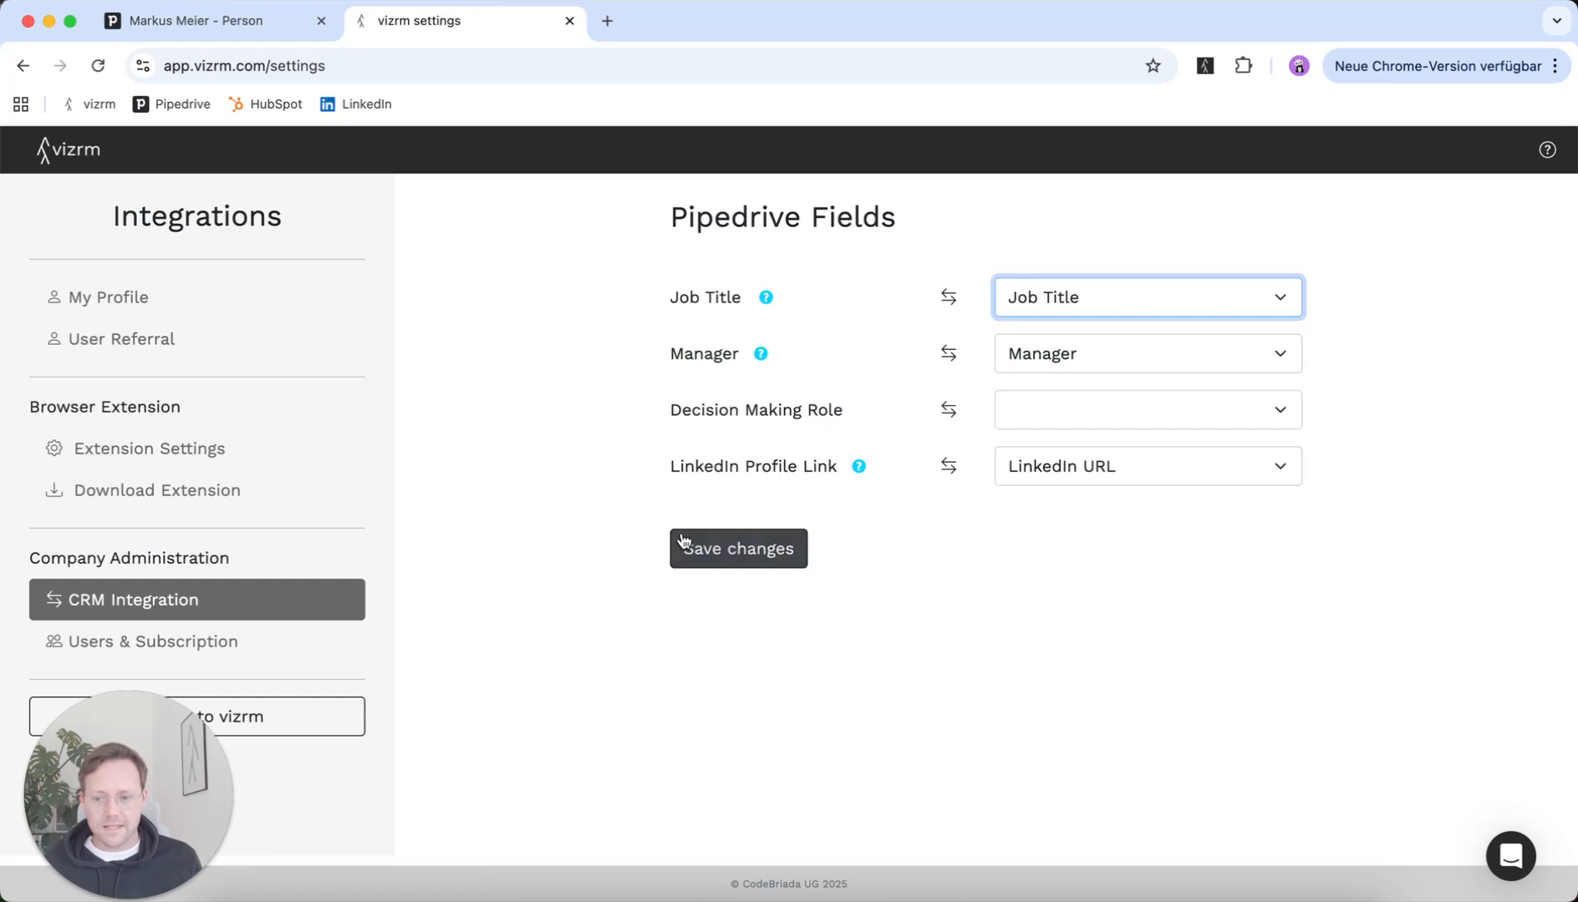
pyautogui.click(678, 700)
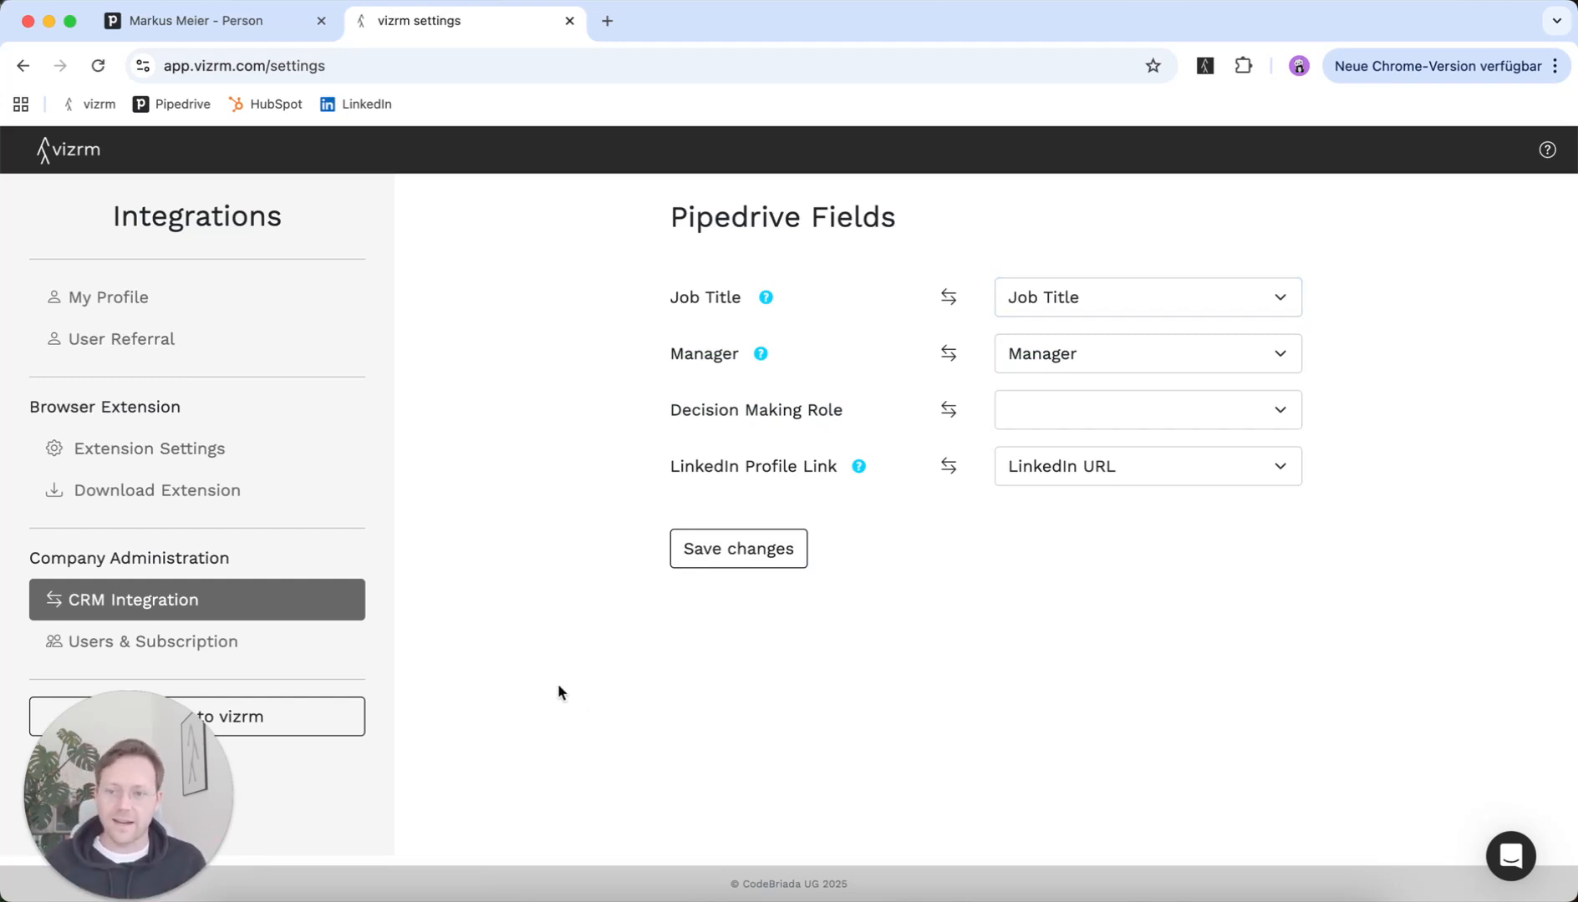
# Step: Return to the Pipedrive contact record, show its org chart in vizrm and examine the contact's card
pyautogui.click(241, 33)
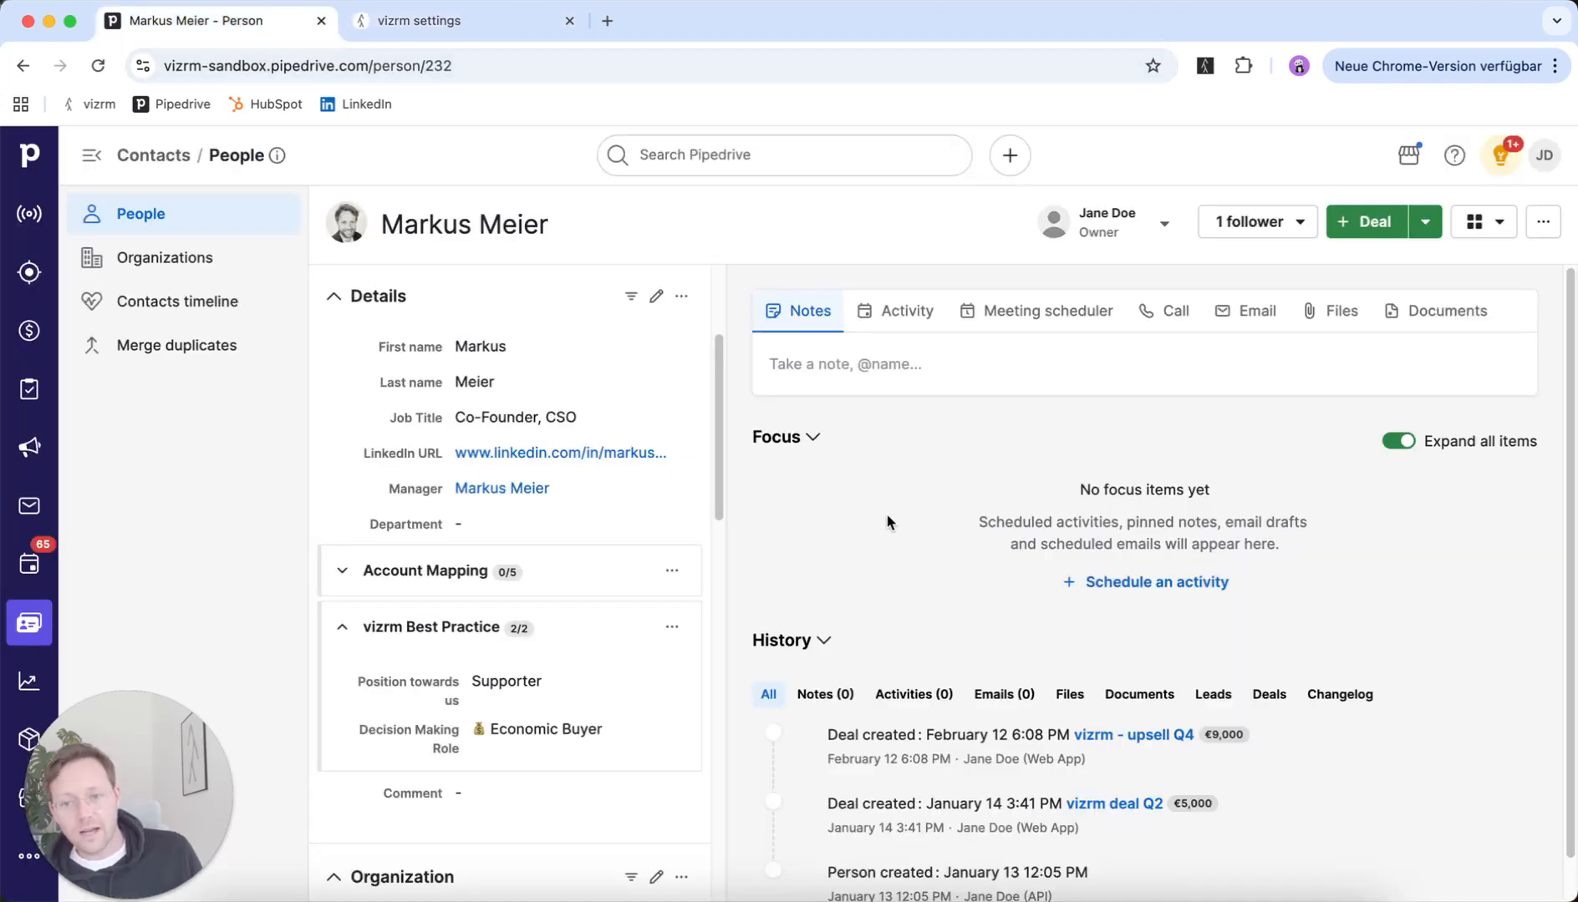
pyautogui.click(1546, 225)
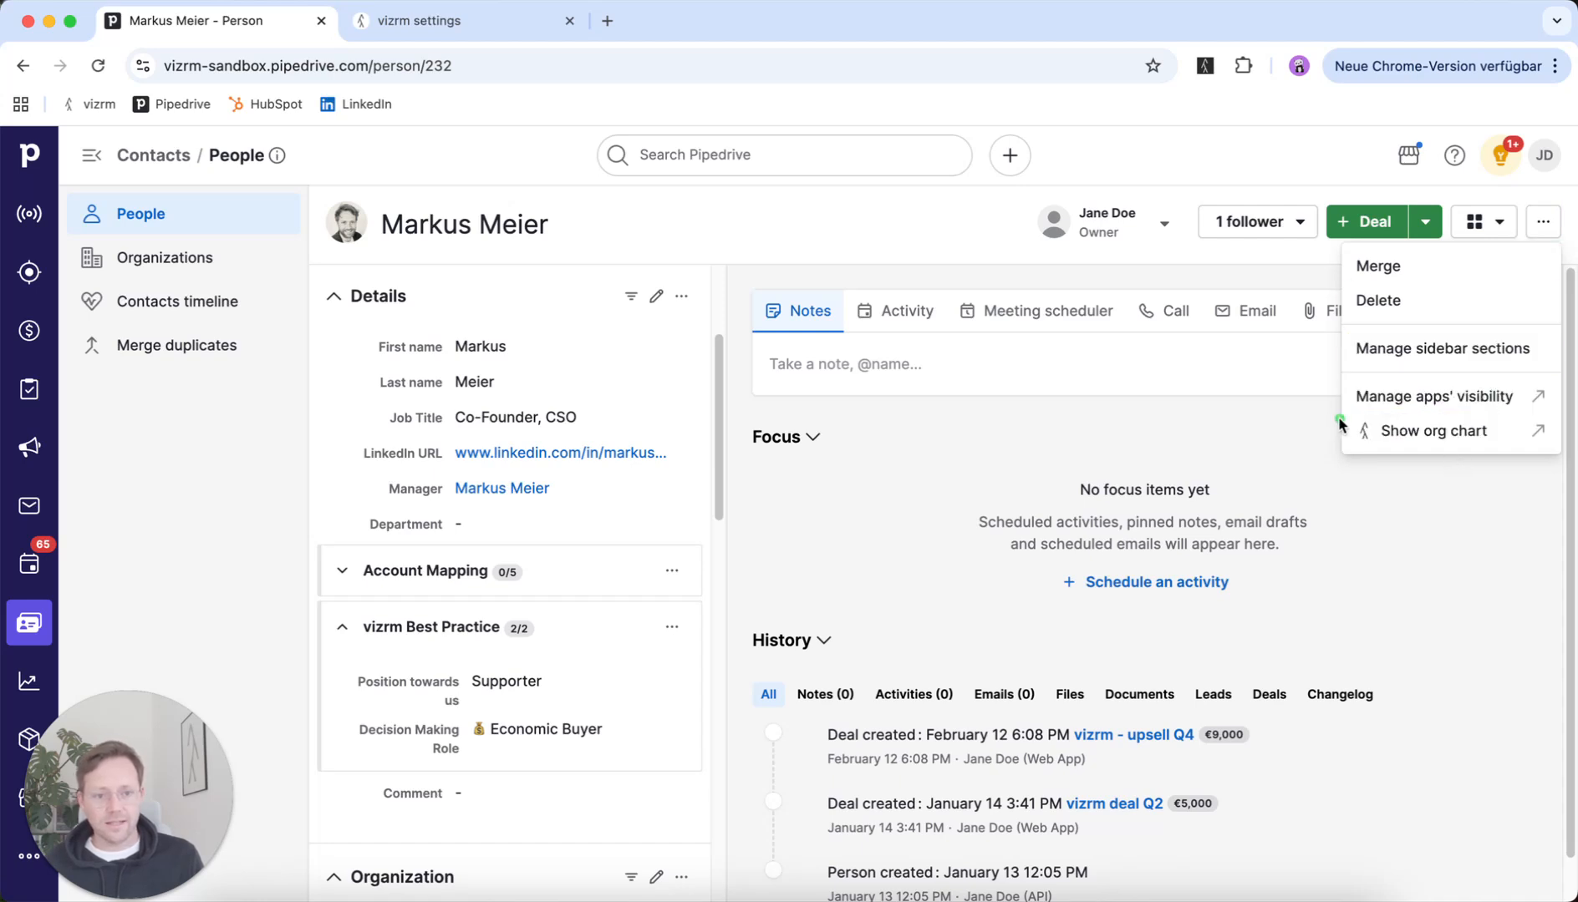
pyautogui.click(1466, 432)
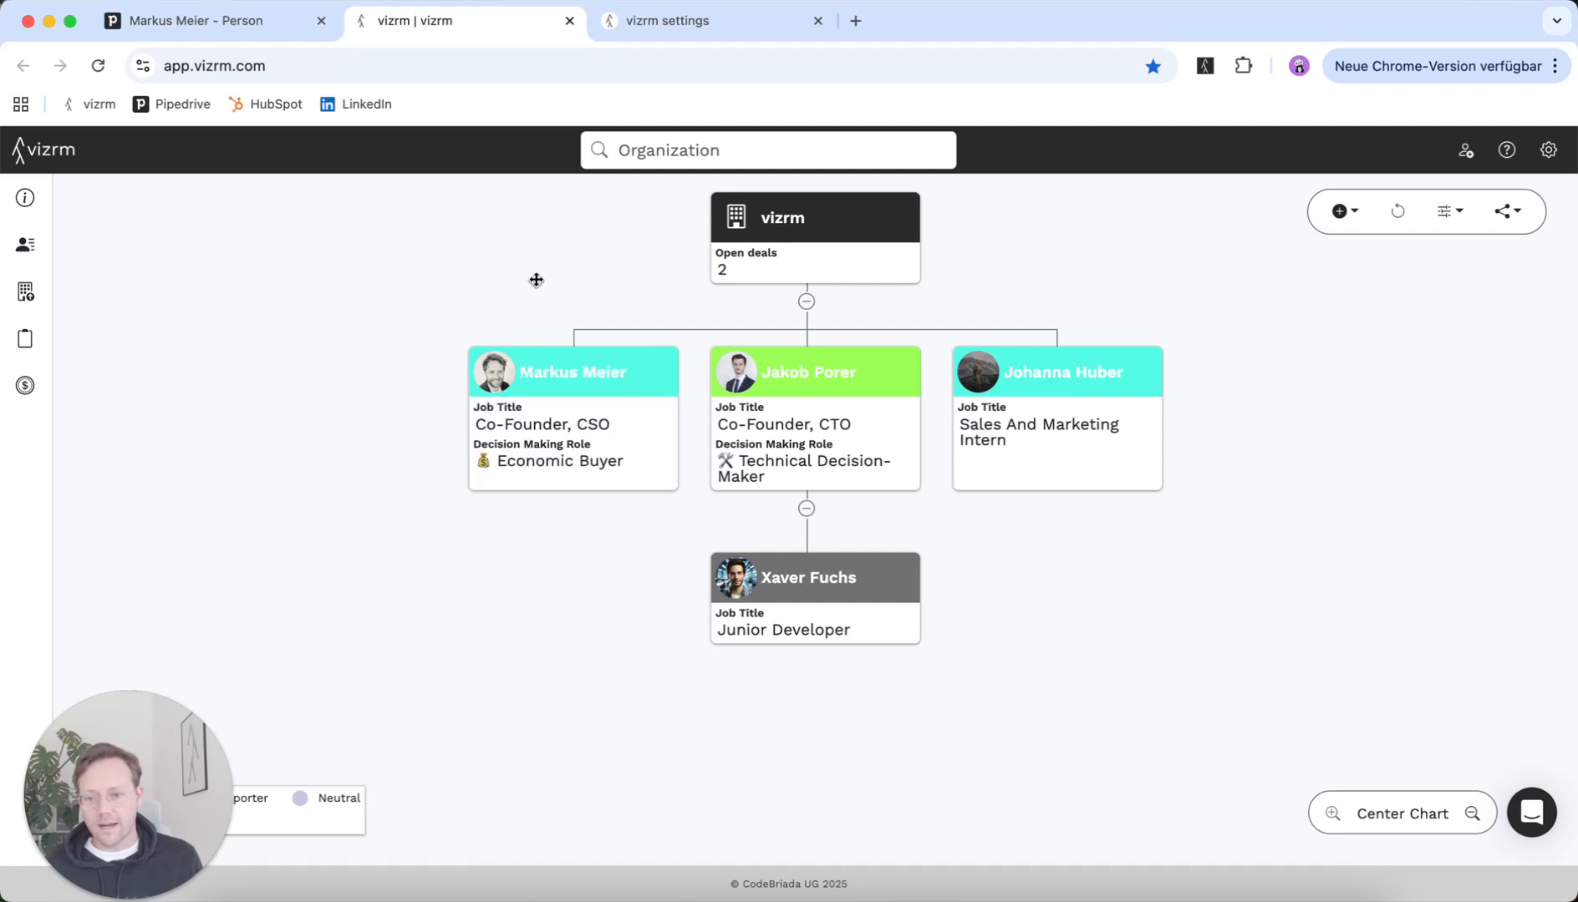
pyautogui.moveTo(454, 342)
pyautogui.mouseDown()
pyautogui.moveTo(669, 527)
pyautogui.moveTo(683, 501)
pyautogui.mouseUp()
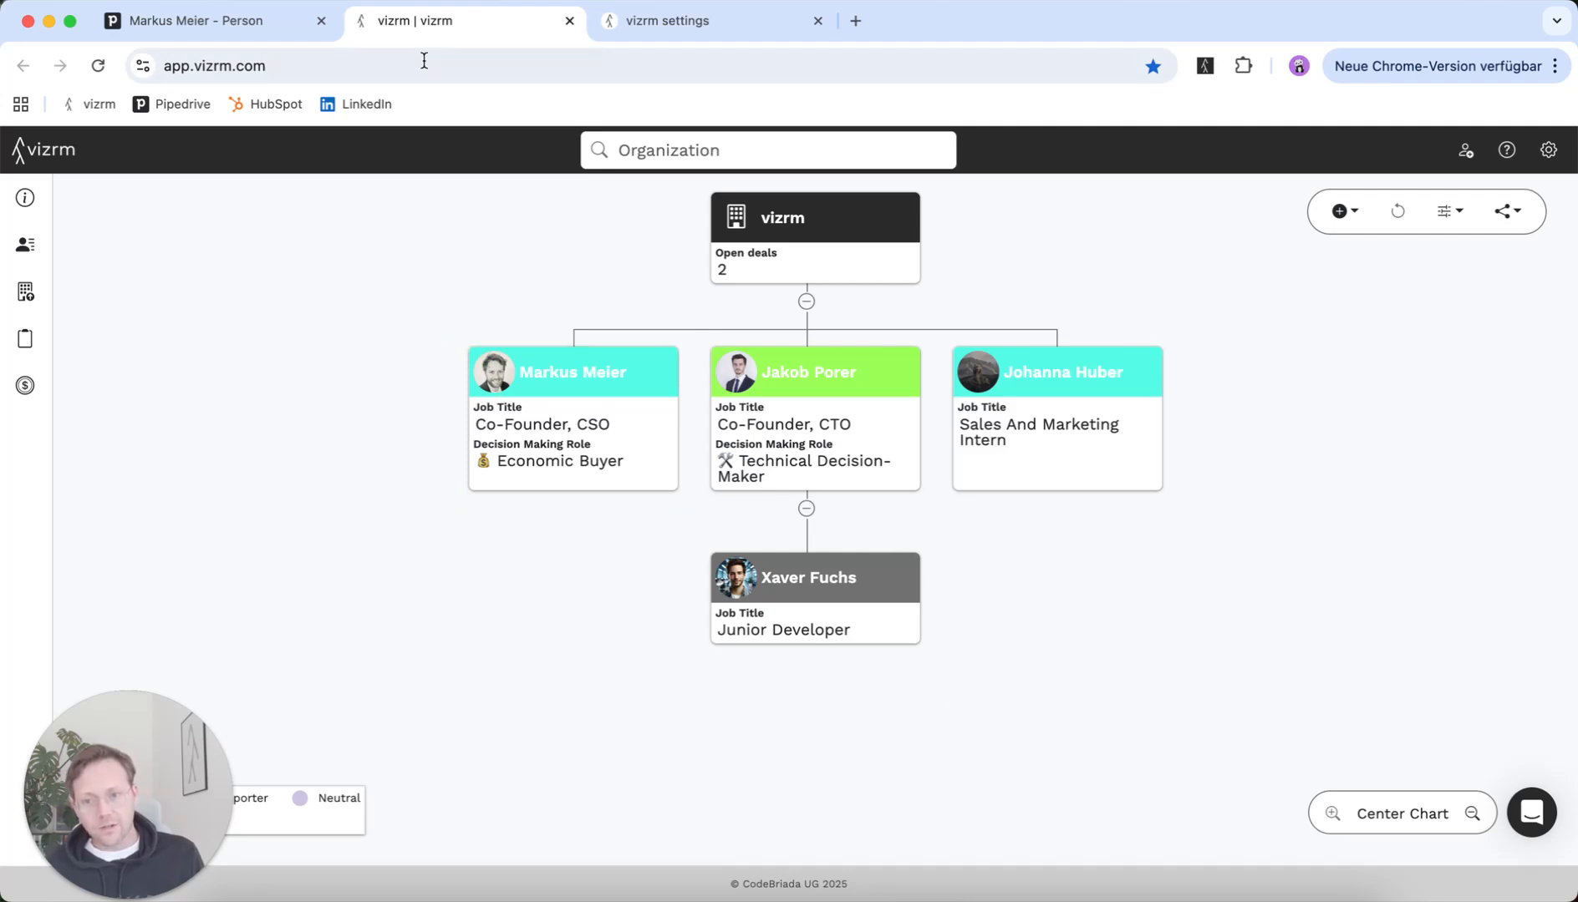
# Step: Go back to Pipedrive, find the deal "vizrm - upsell Q4" and show its org chart in vizrm
pyautogui.click(213, 31)
pyautogui.click(165, 264)
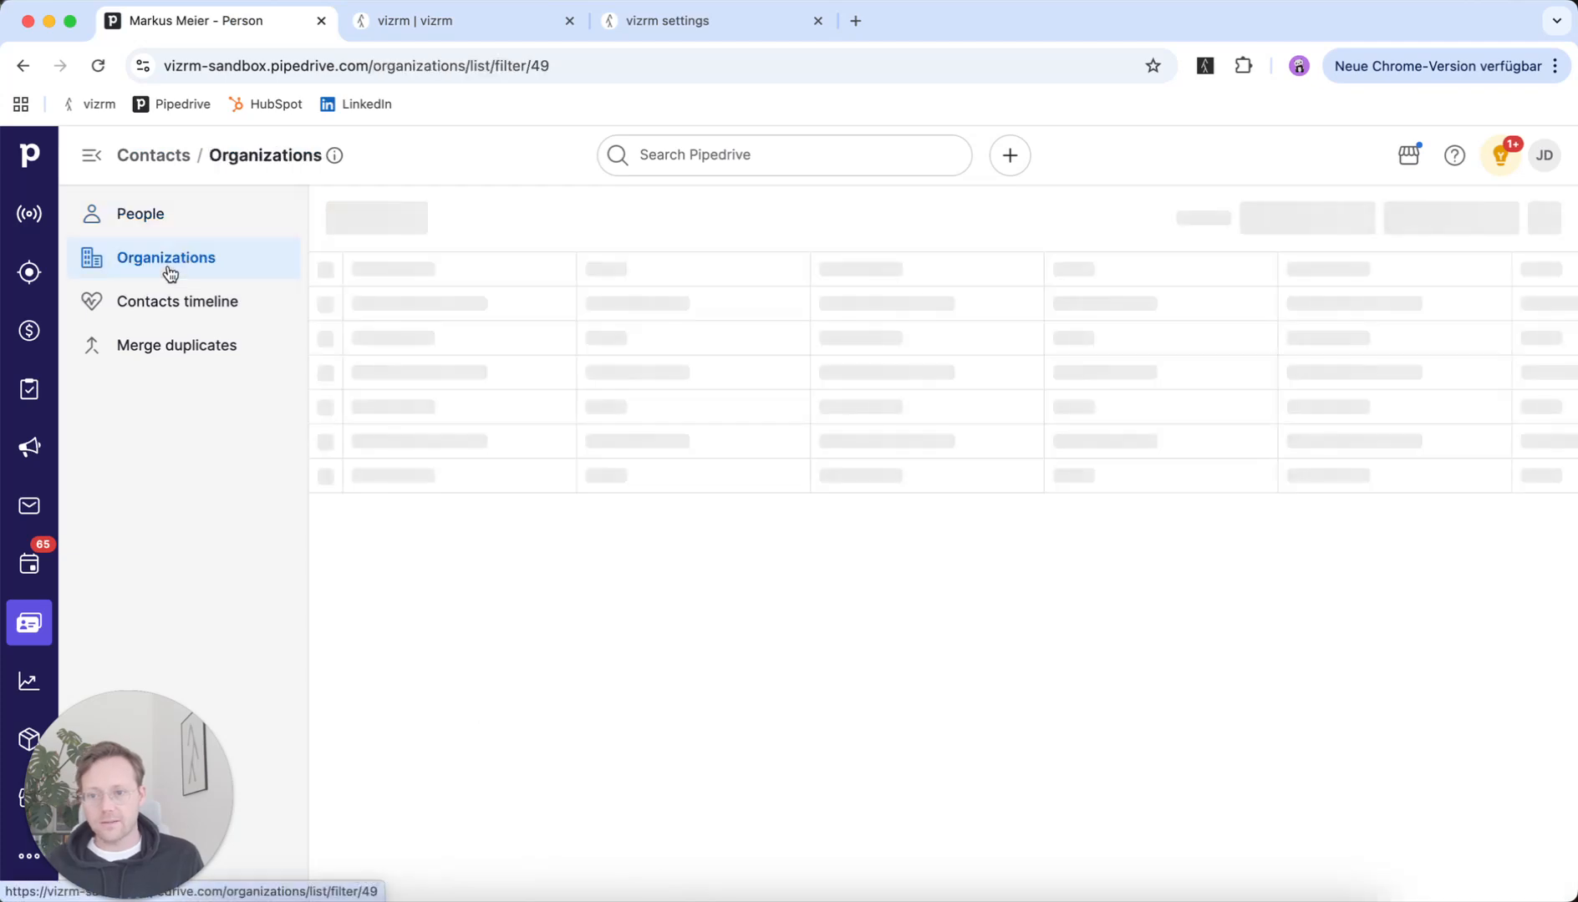
pyautogui.click(784, 148)
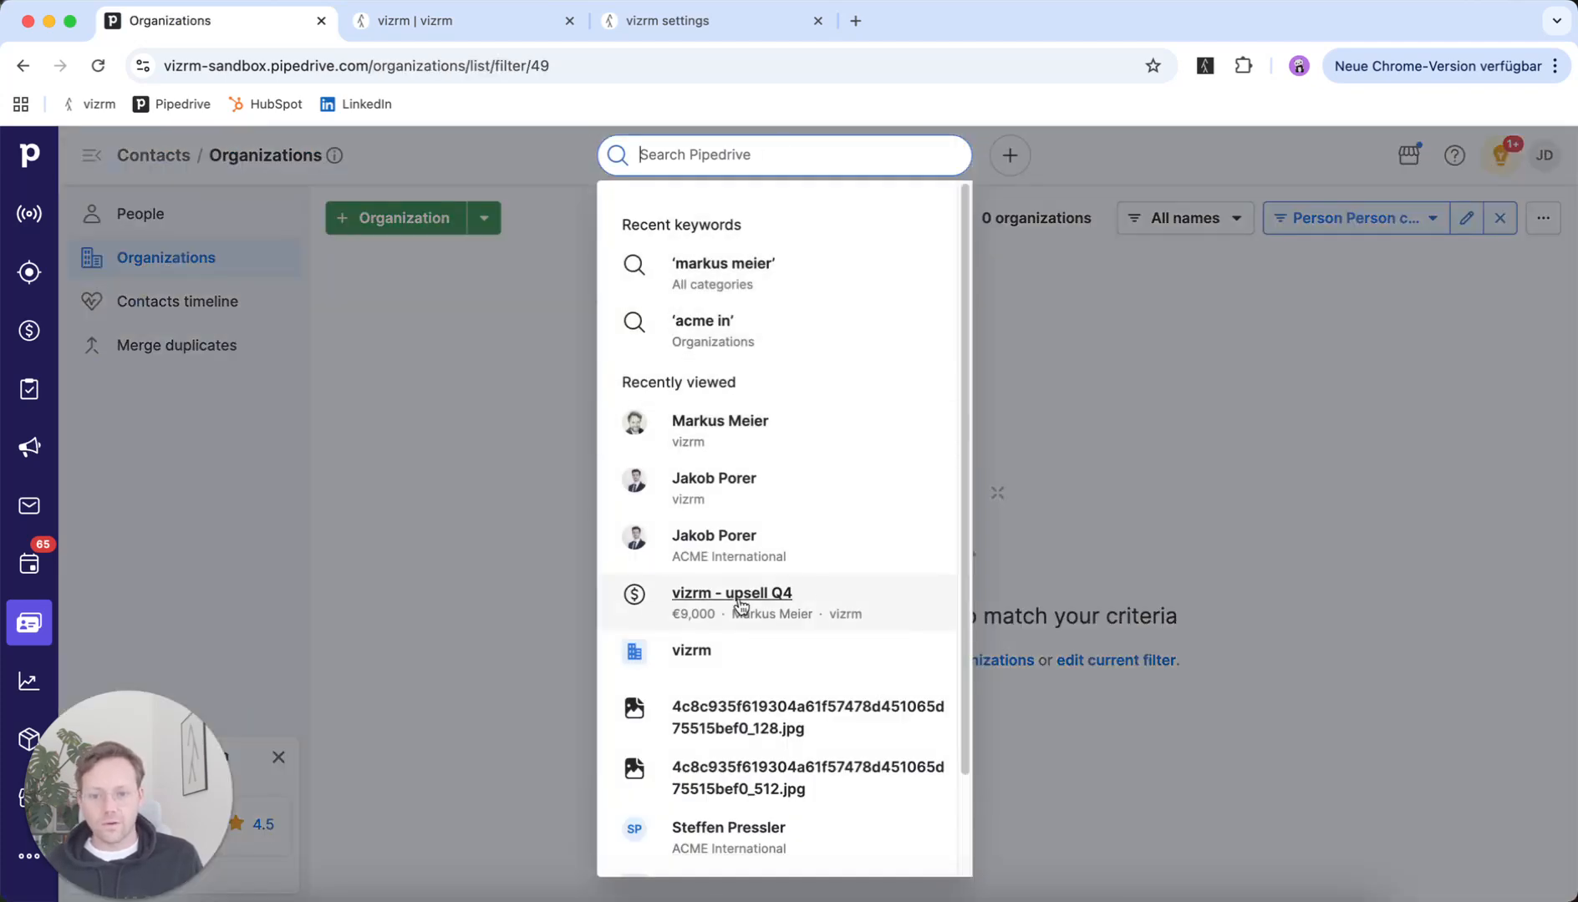
pyautogui.click(739, 594)
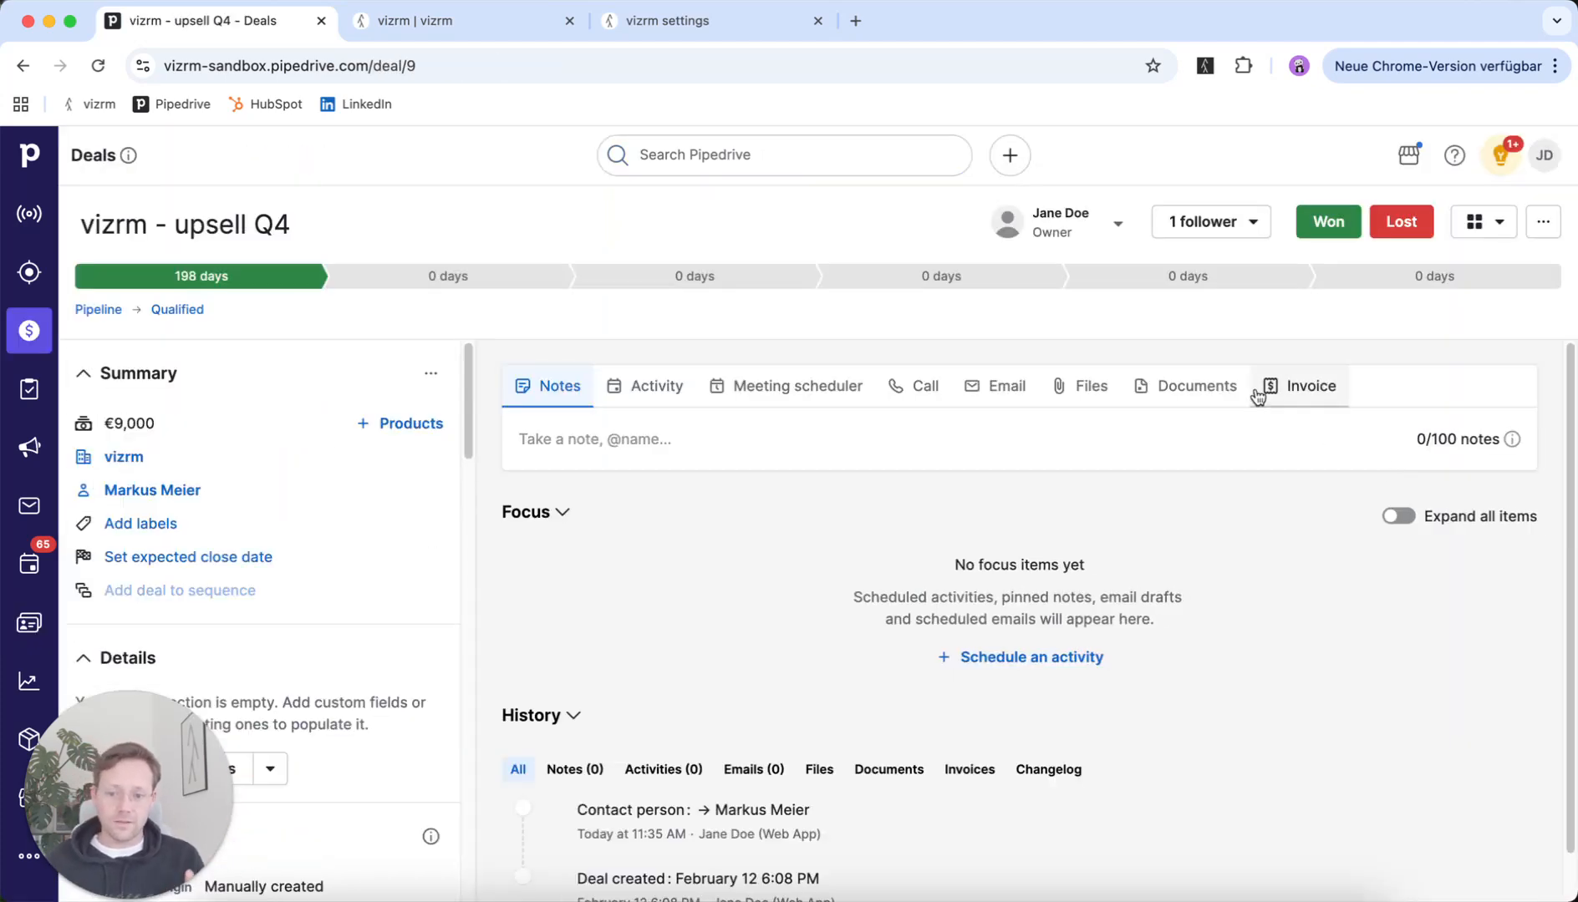
pyautogui.click(1552, 230)
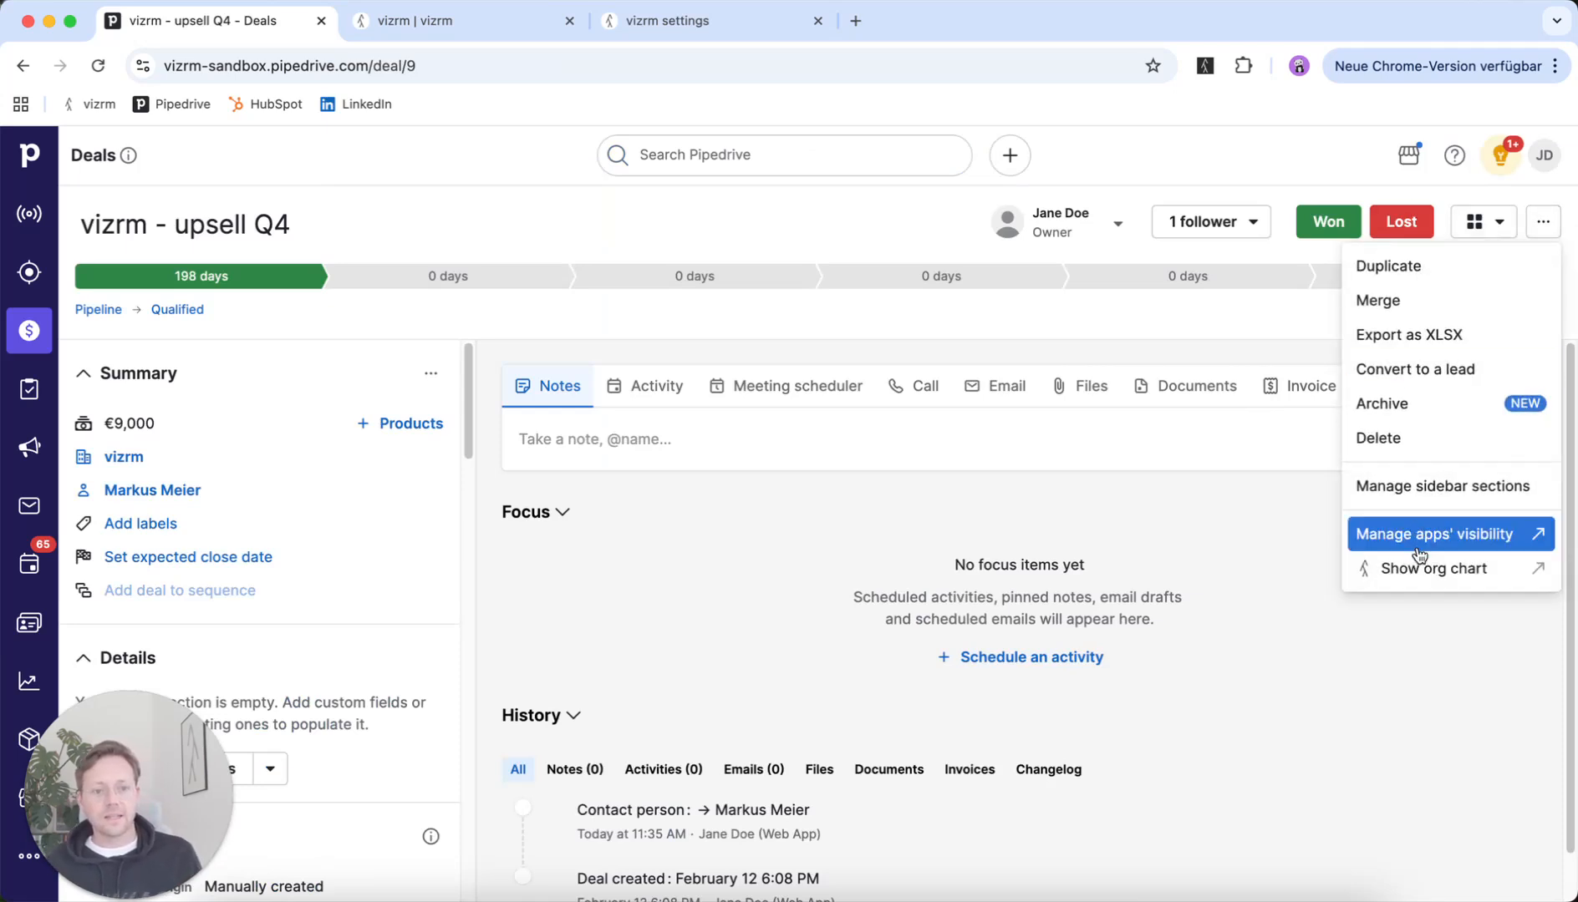
pyautogui.click(1469, 580)
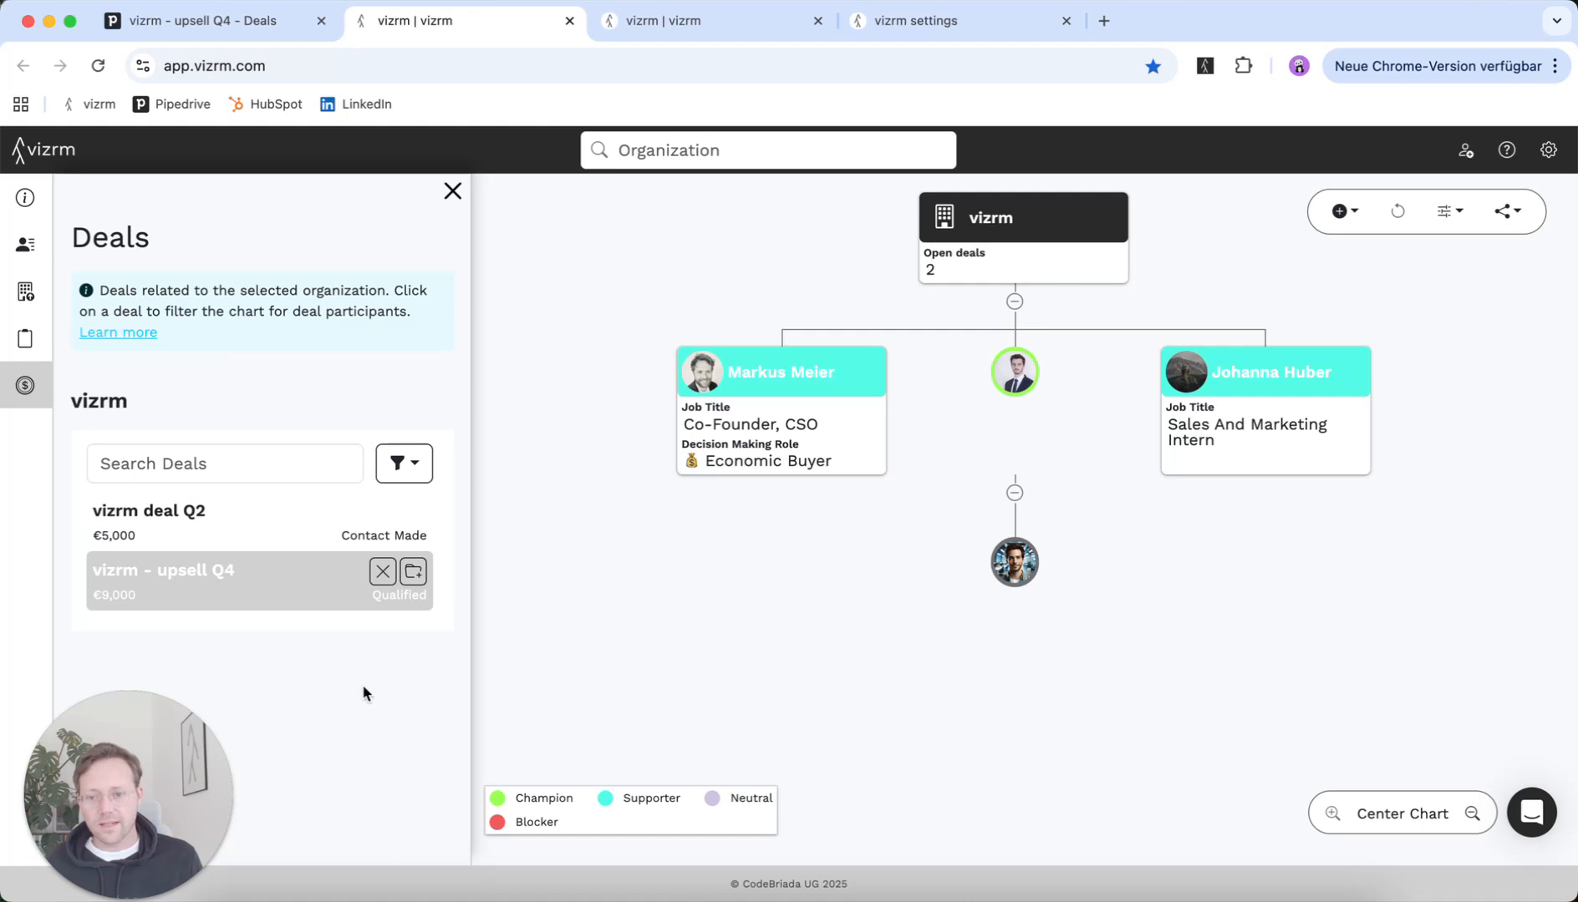
# Step: Clear the "vizrm - upsell Q4" deal filter from the org chart and close the deals list
pyautogui.click(377, 577)
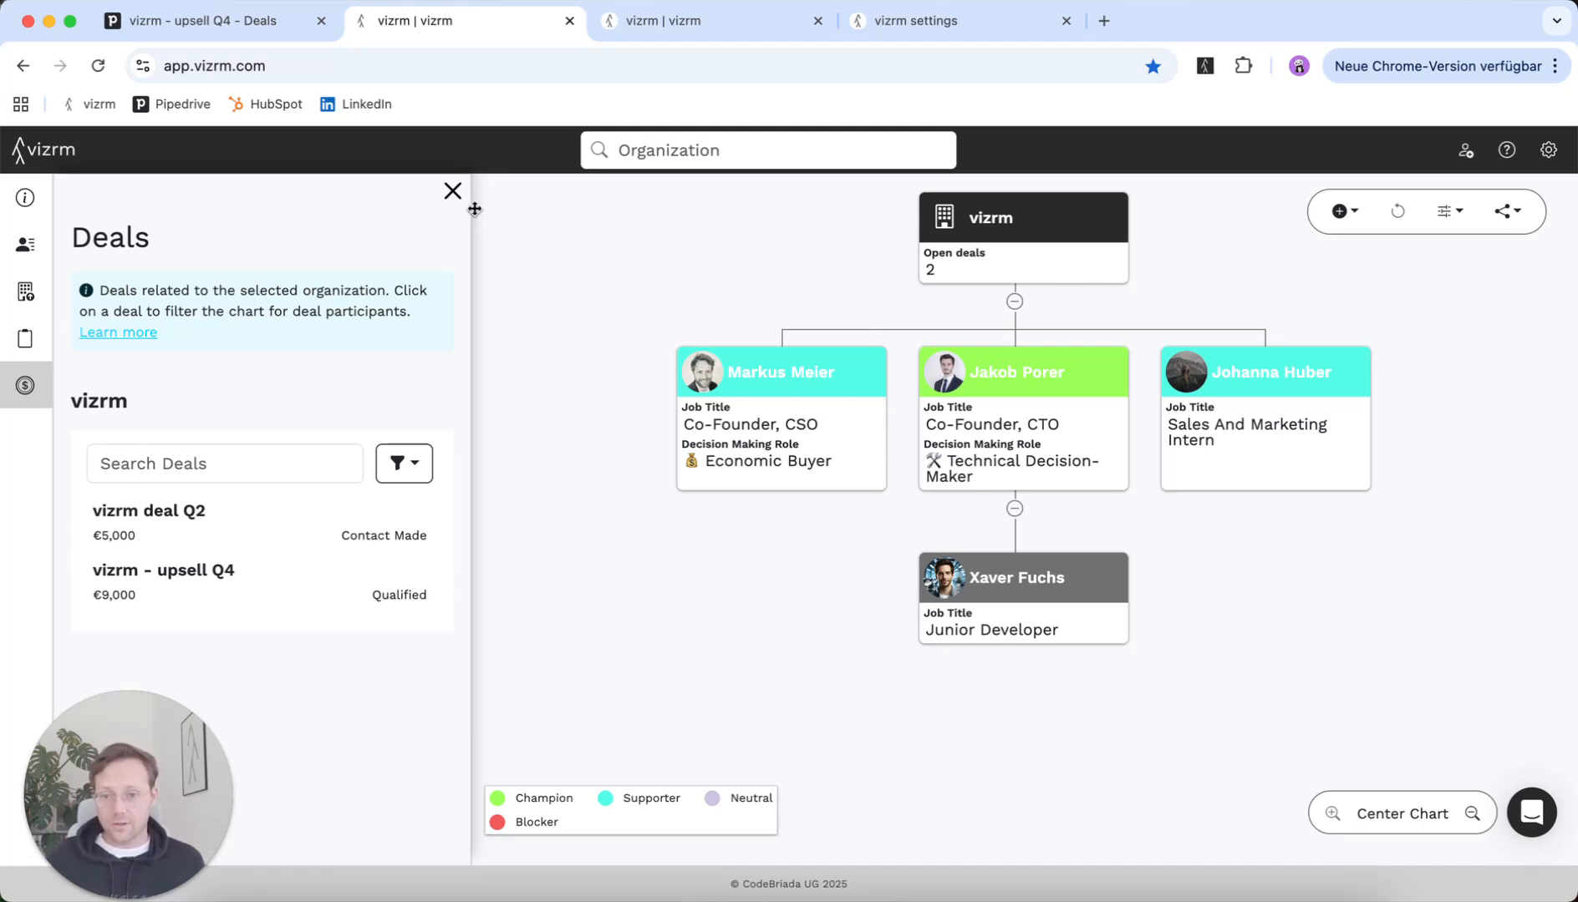
pyautogui.click(452, 192)
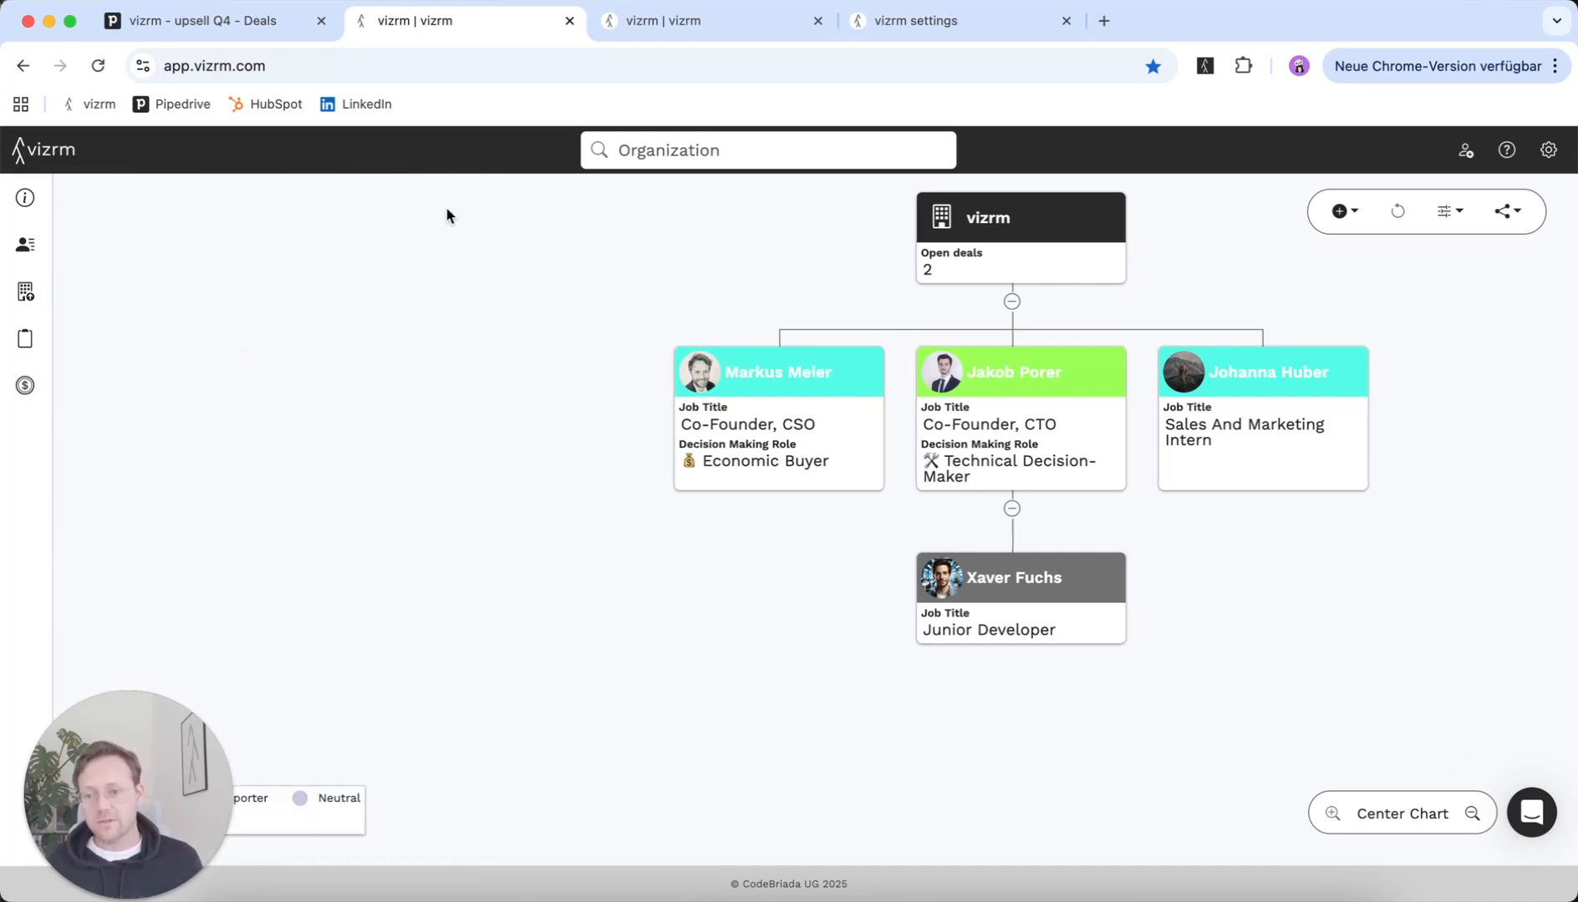
# Step: Start creating a new person called Demo Person from the org chart and discard the entry
pyautogui.click(1360, 219)
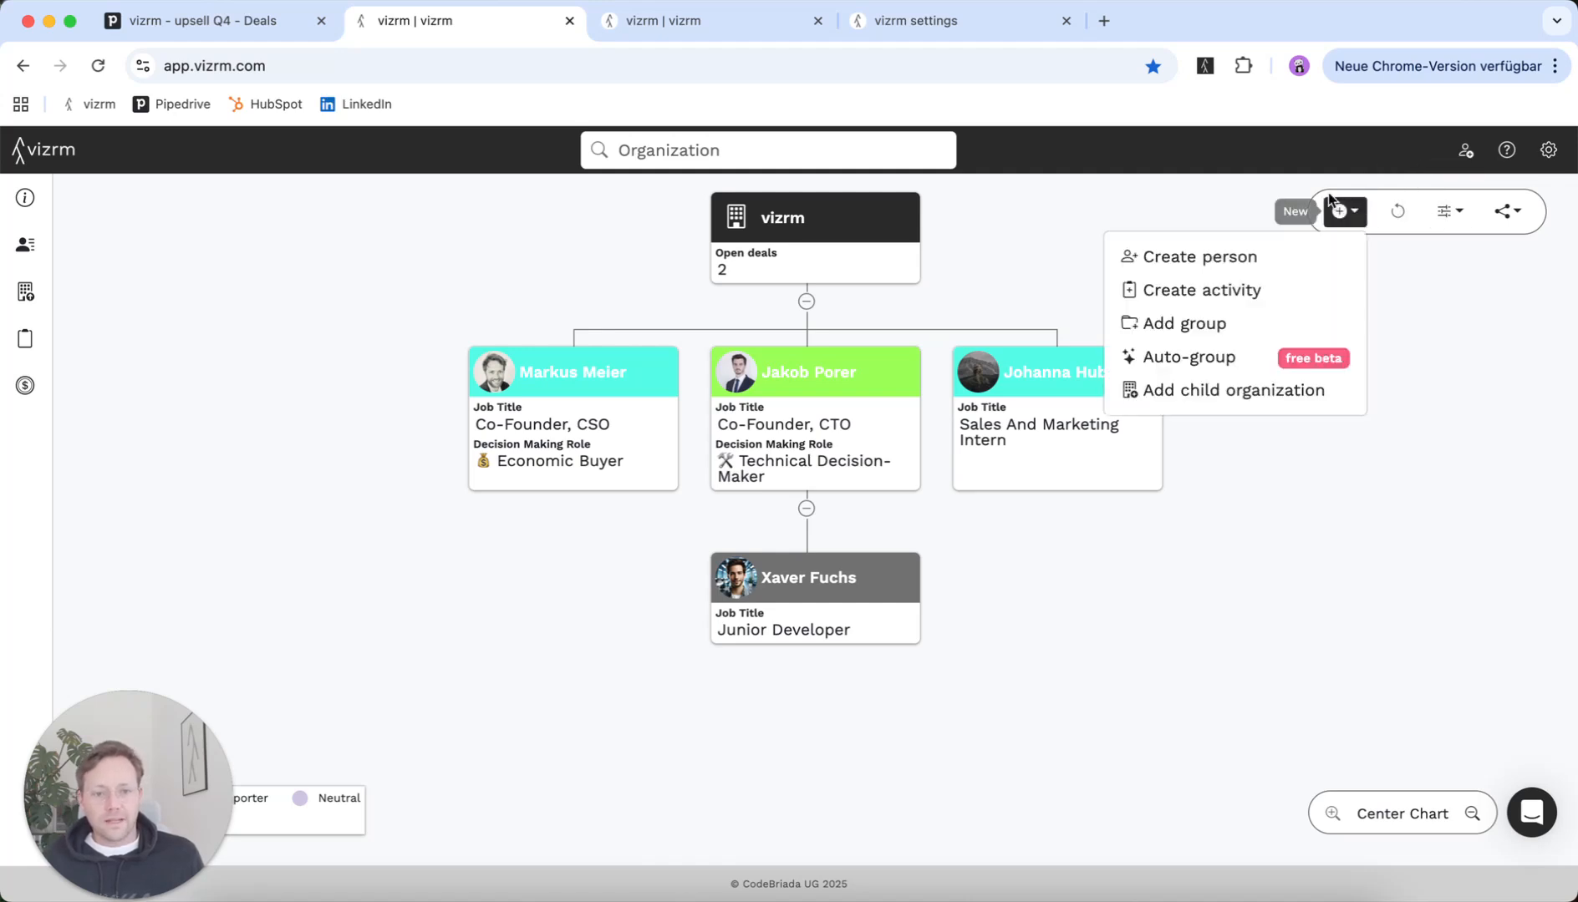
pyautogui.click(1253, 260)
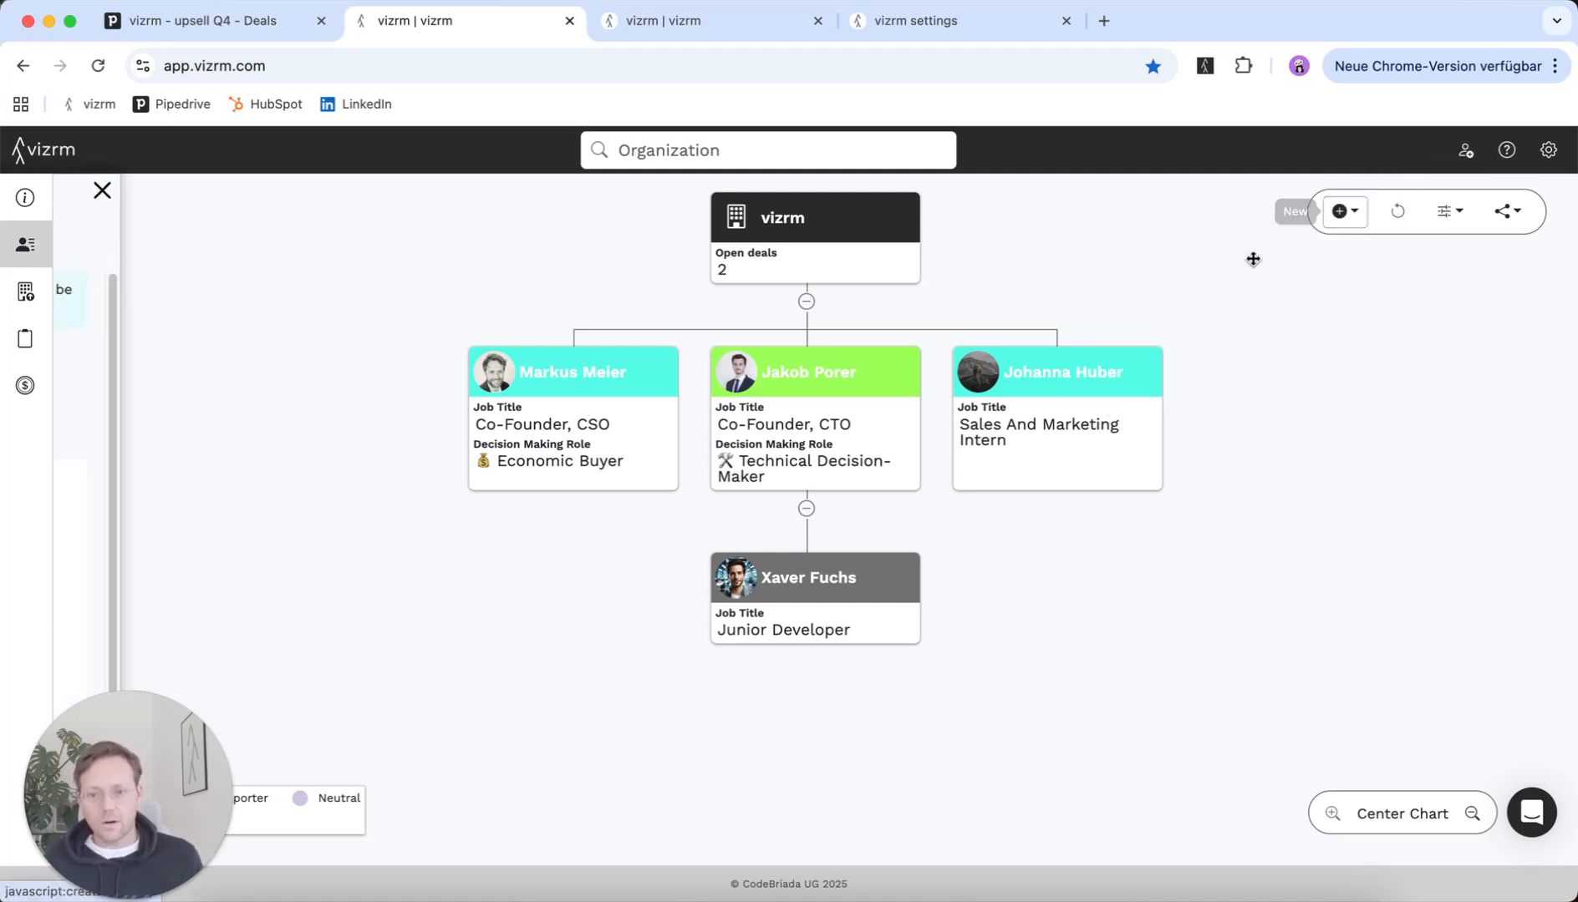
pyautogui.write('D')
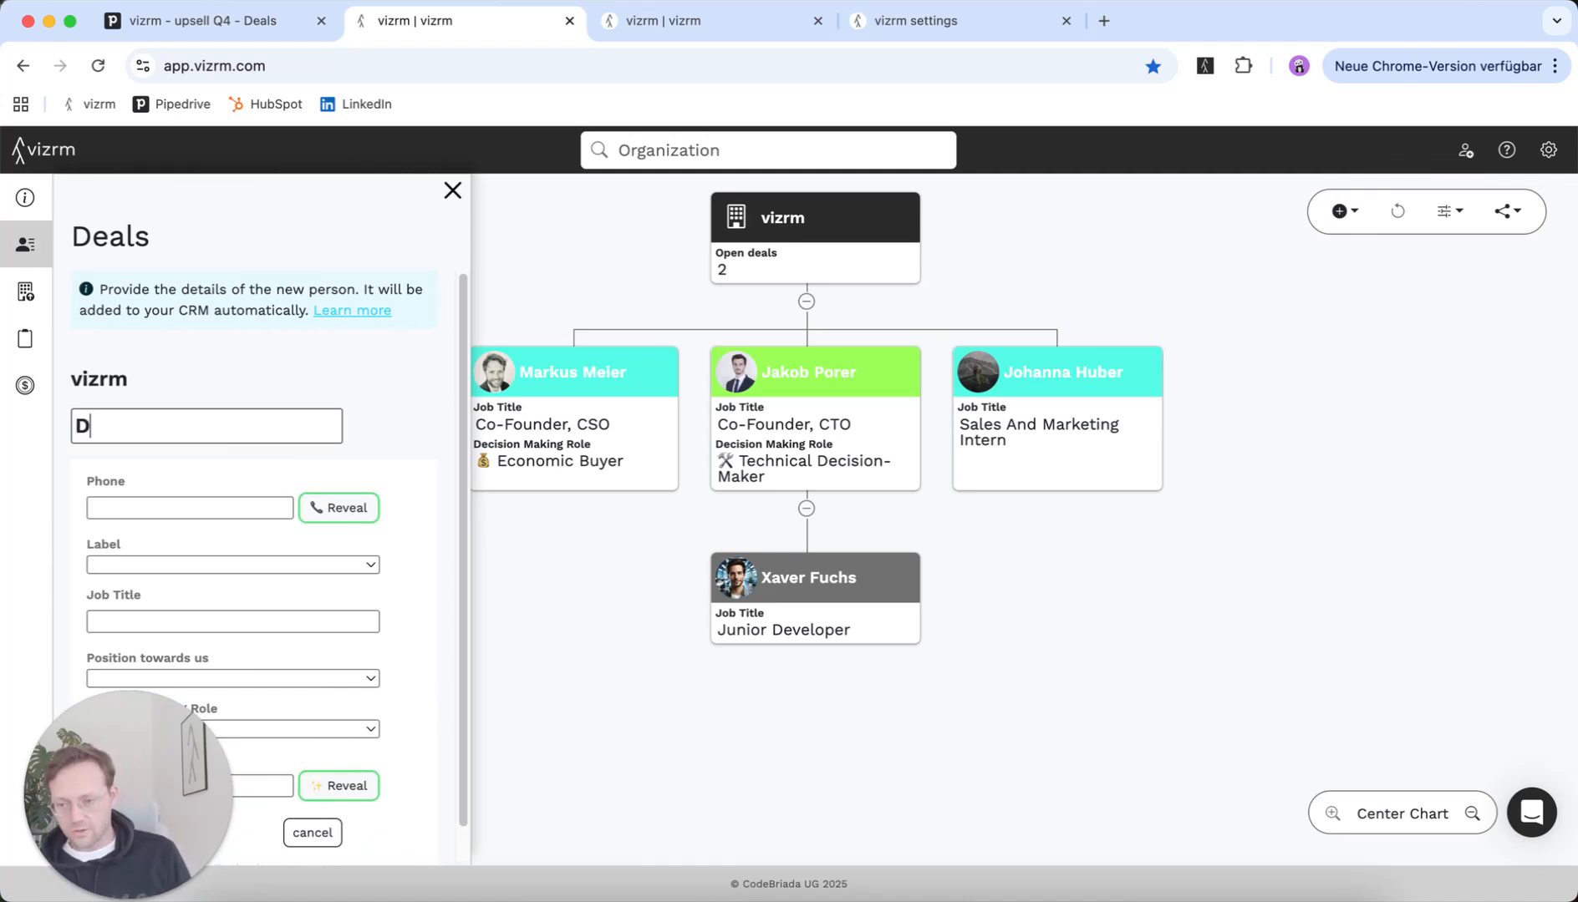
pyautogui.write('emo Person')
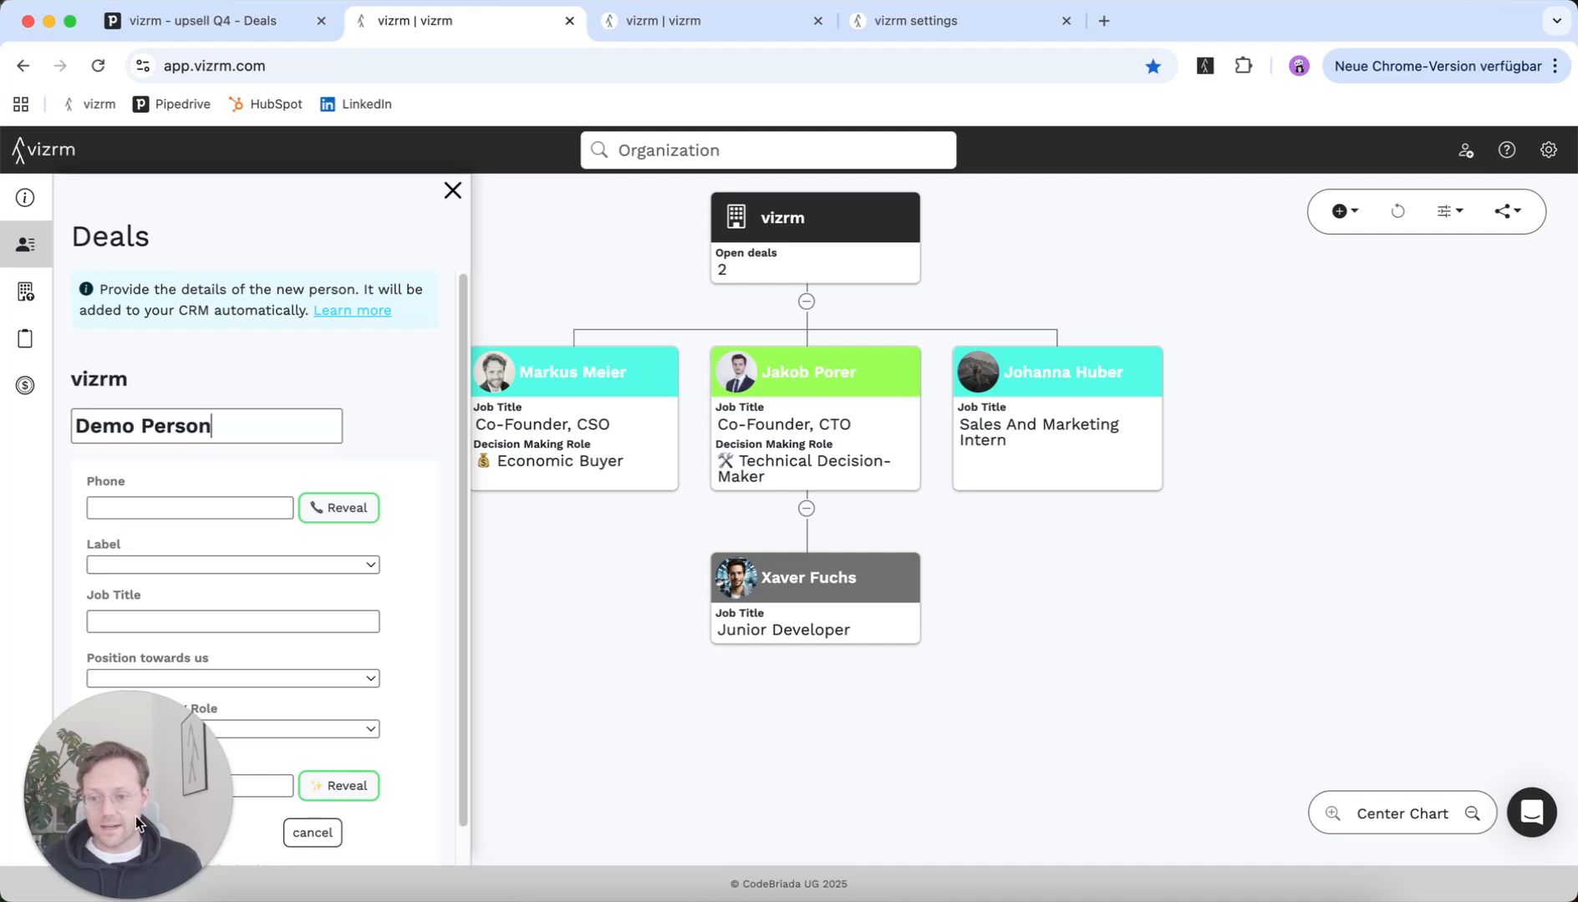
pyautogui.moveTo(180, 828); pyautogui.dragTo(146, 766)
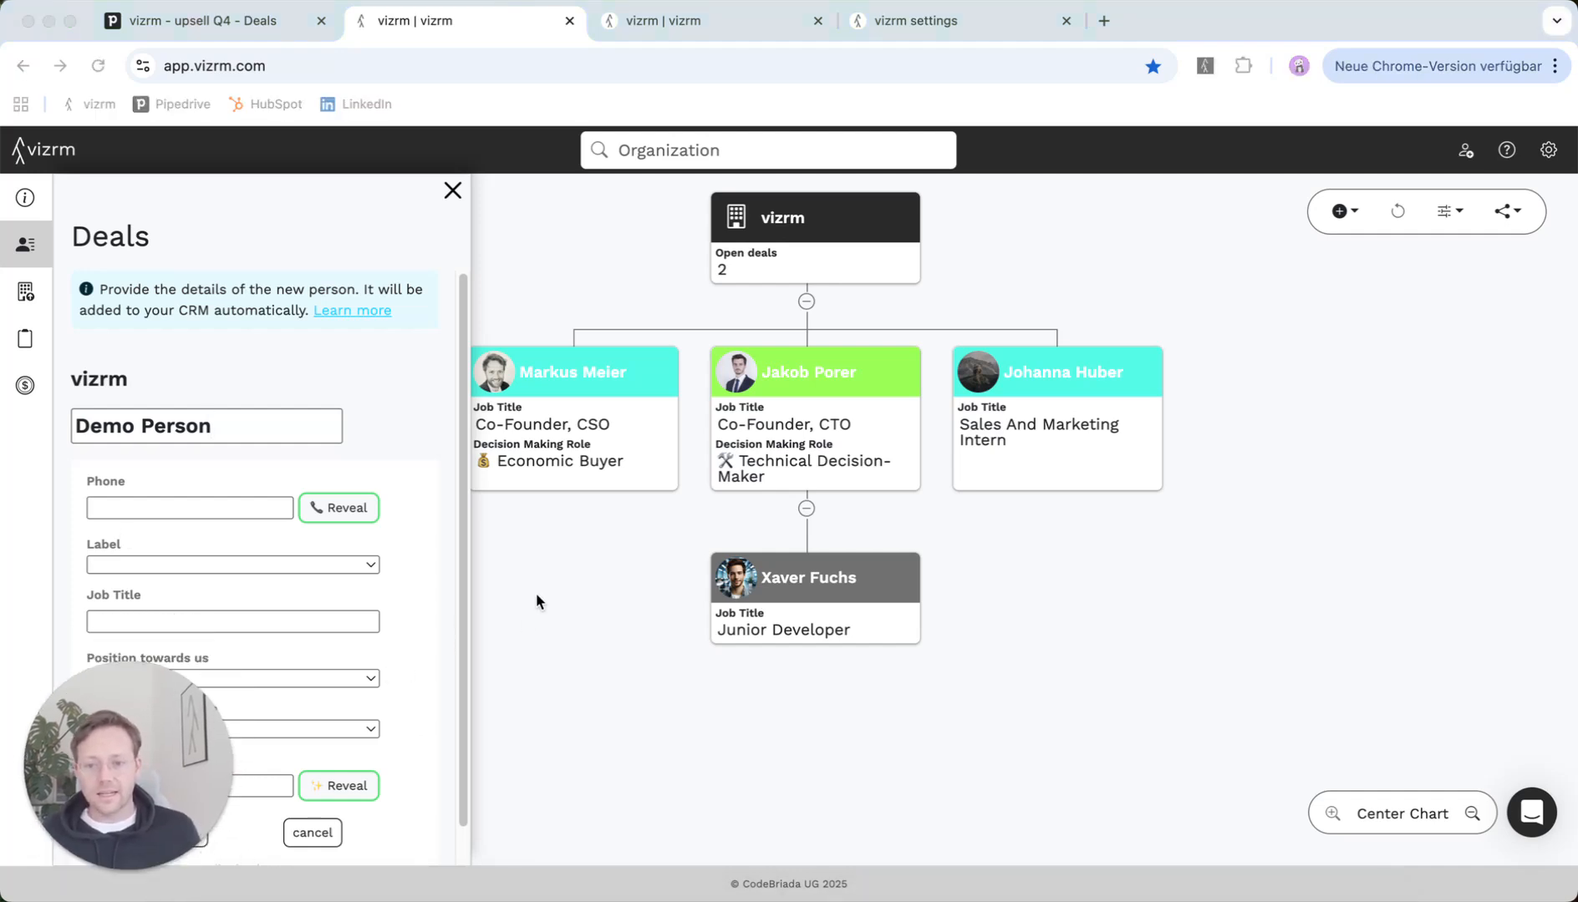
pyautogui.click(313, 832)
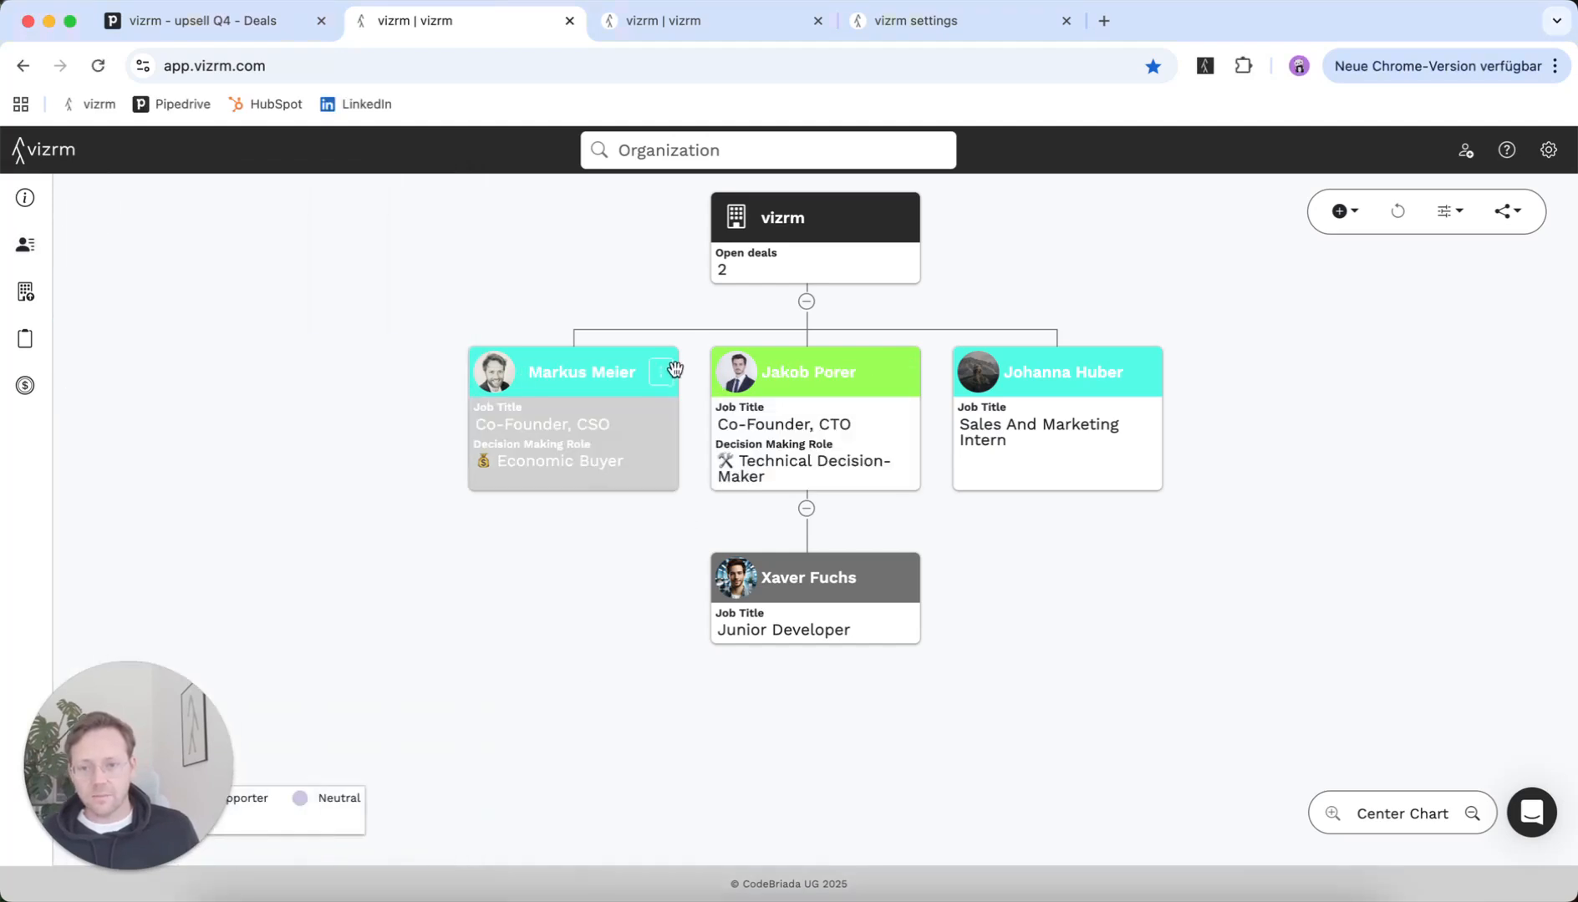
# Step: Edit the details of the Economic Buyer in the org chart and save the job title as "Co-Founder, CEO"
pyautogui.click(660, 371)
pyautogui.click(742, 450)
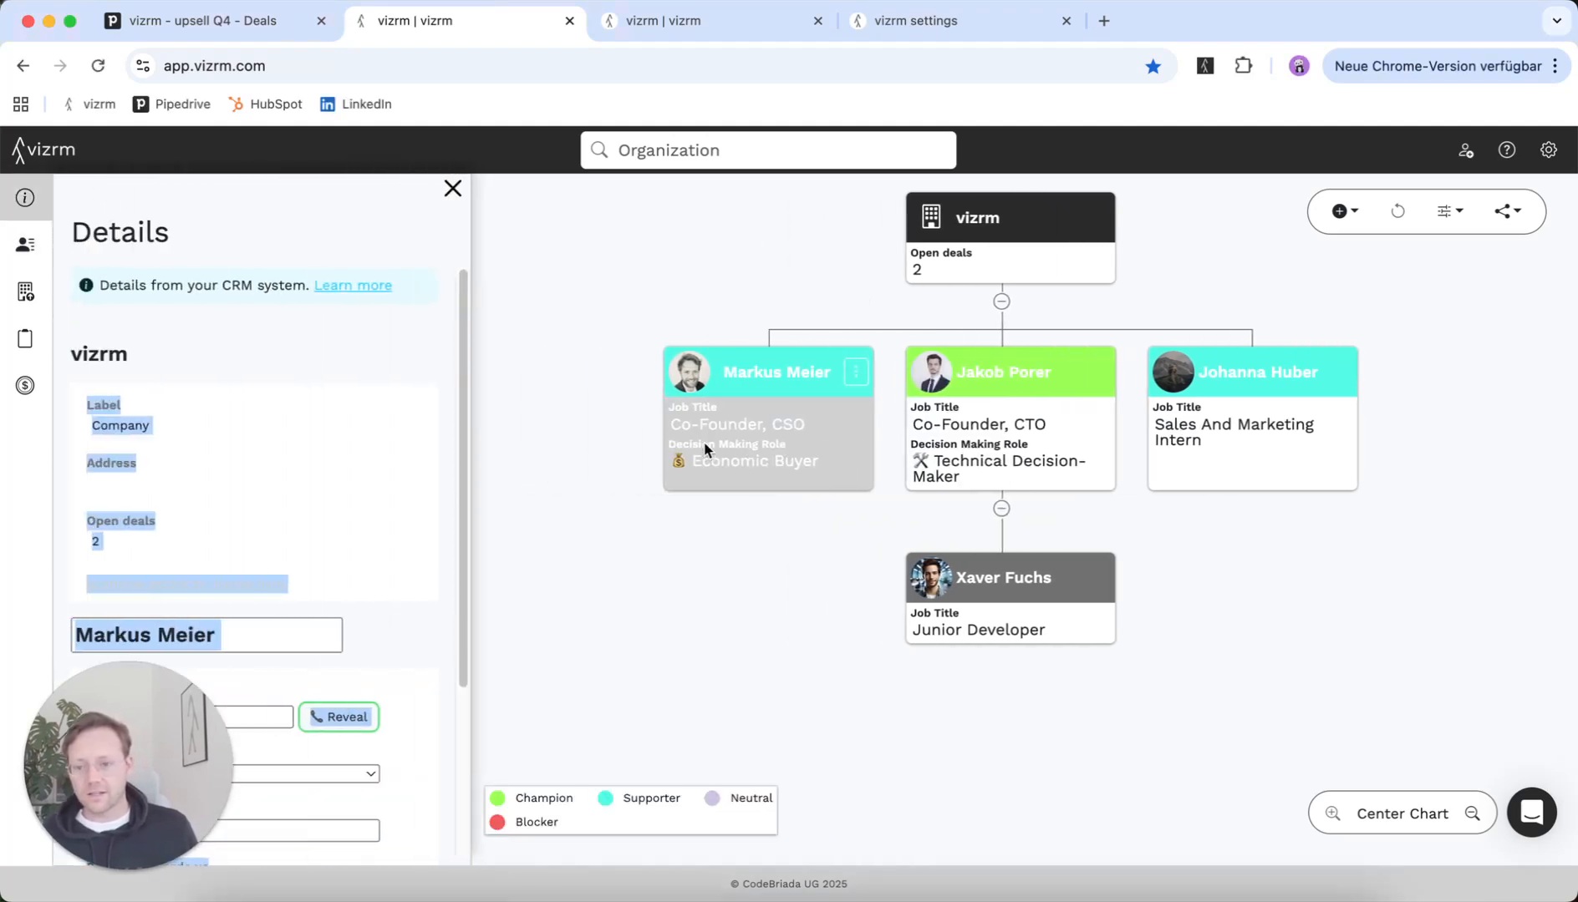
pyautogui.click(307, 640)
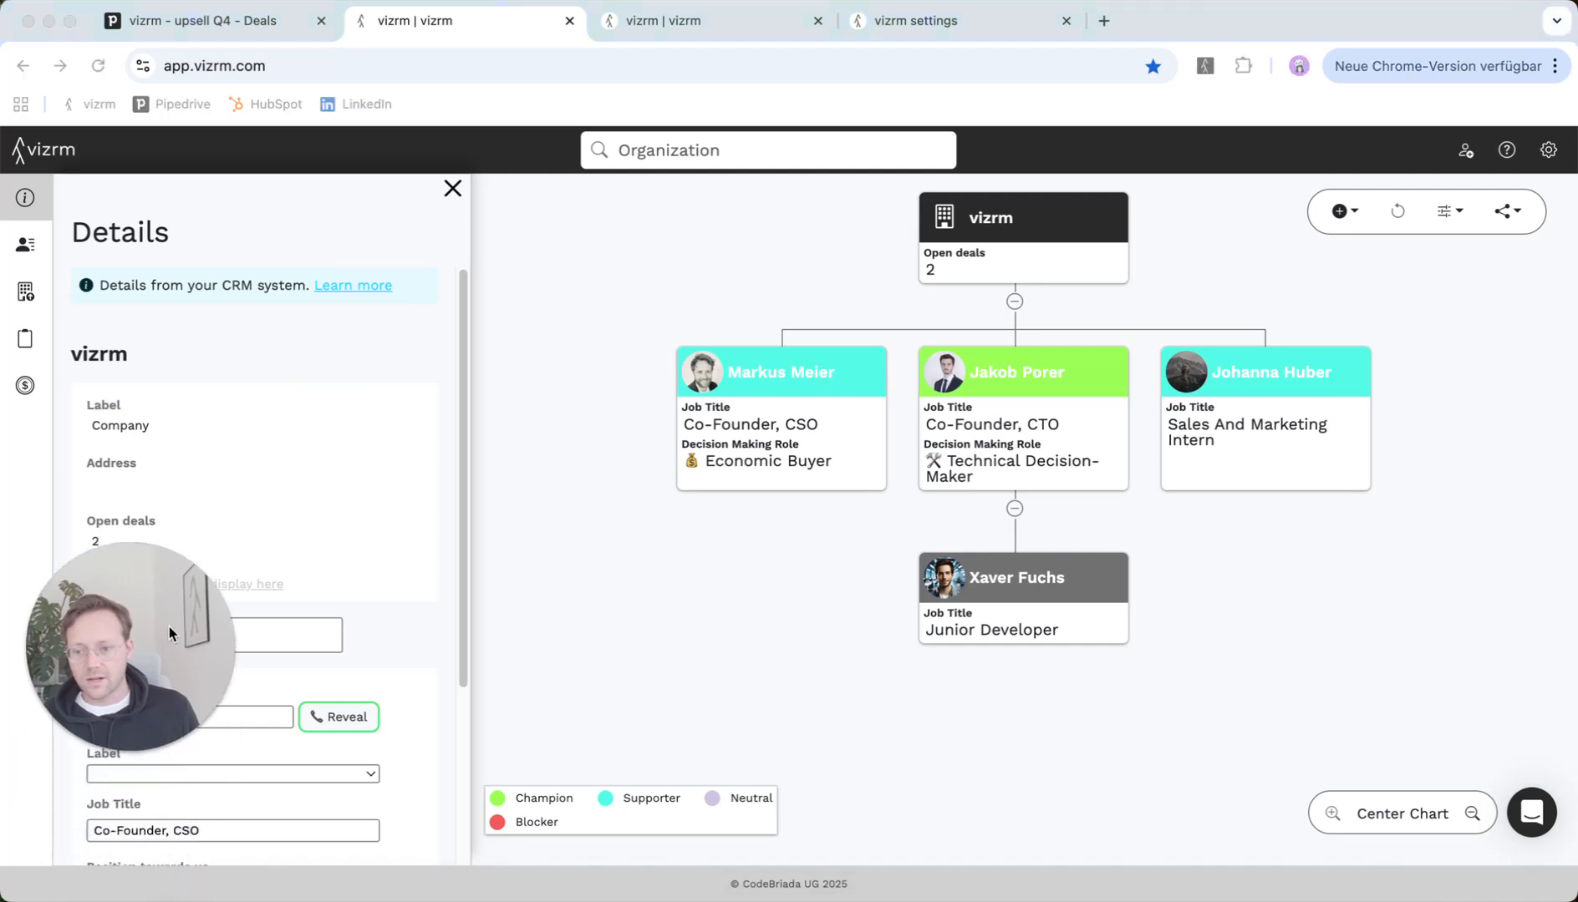
pyautogui.scroll(-3, 189, 803)
pyautogui.scroll(2, 217, 769)
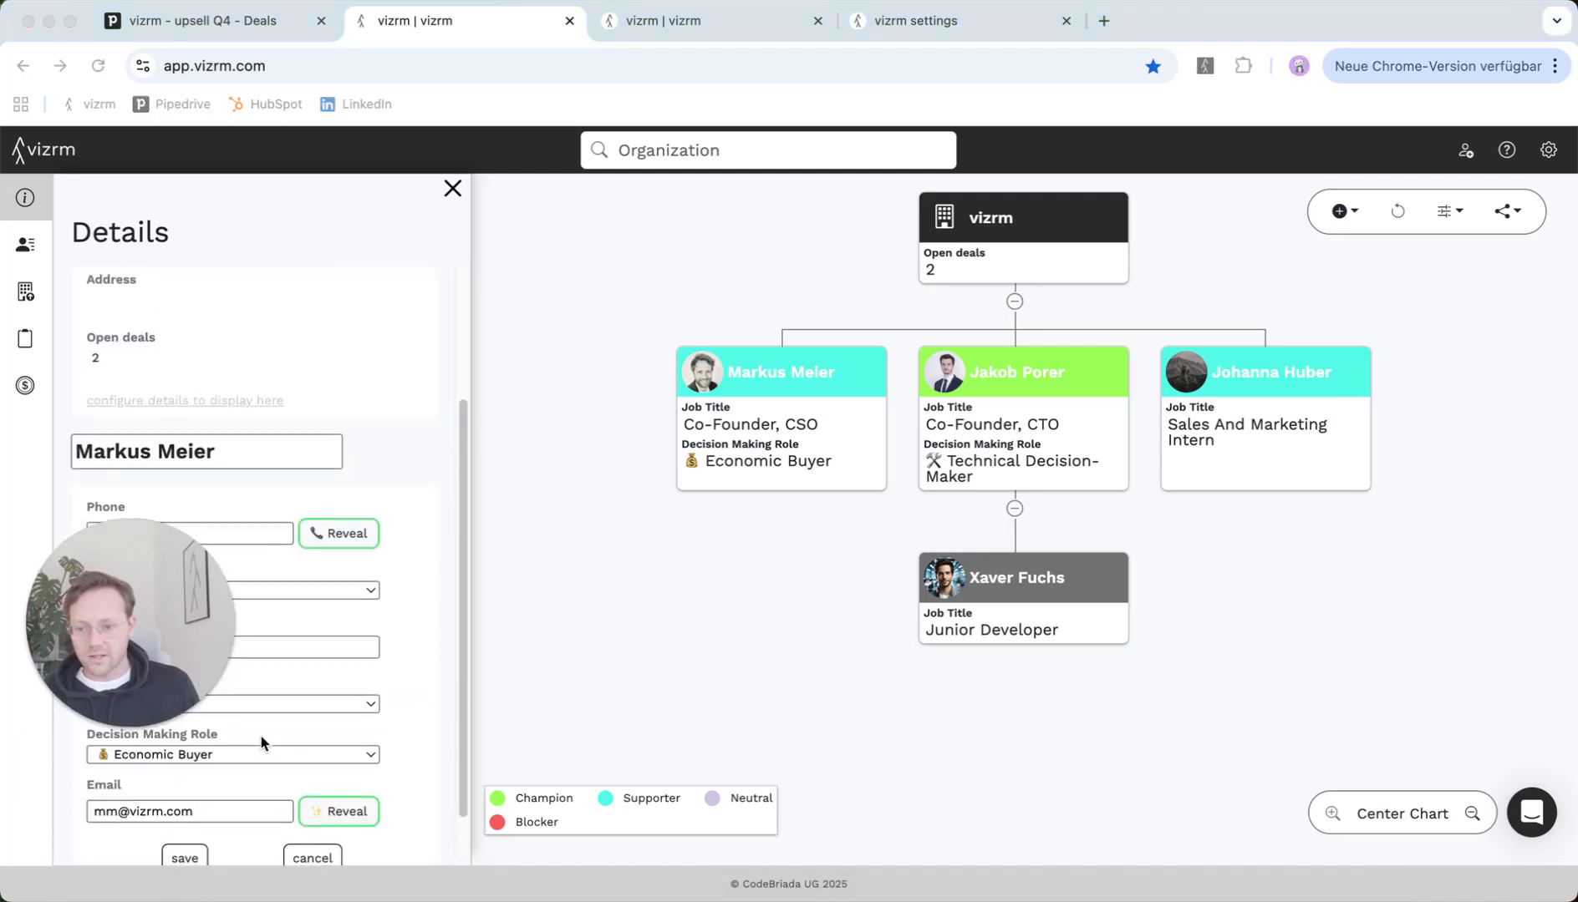
pyautogui.scroll(-2, 252, 732)
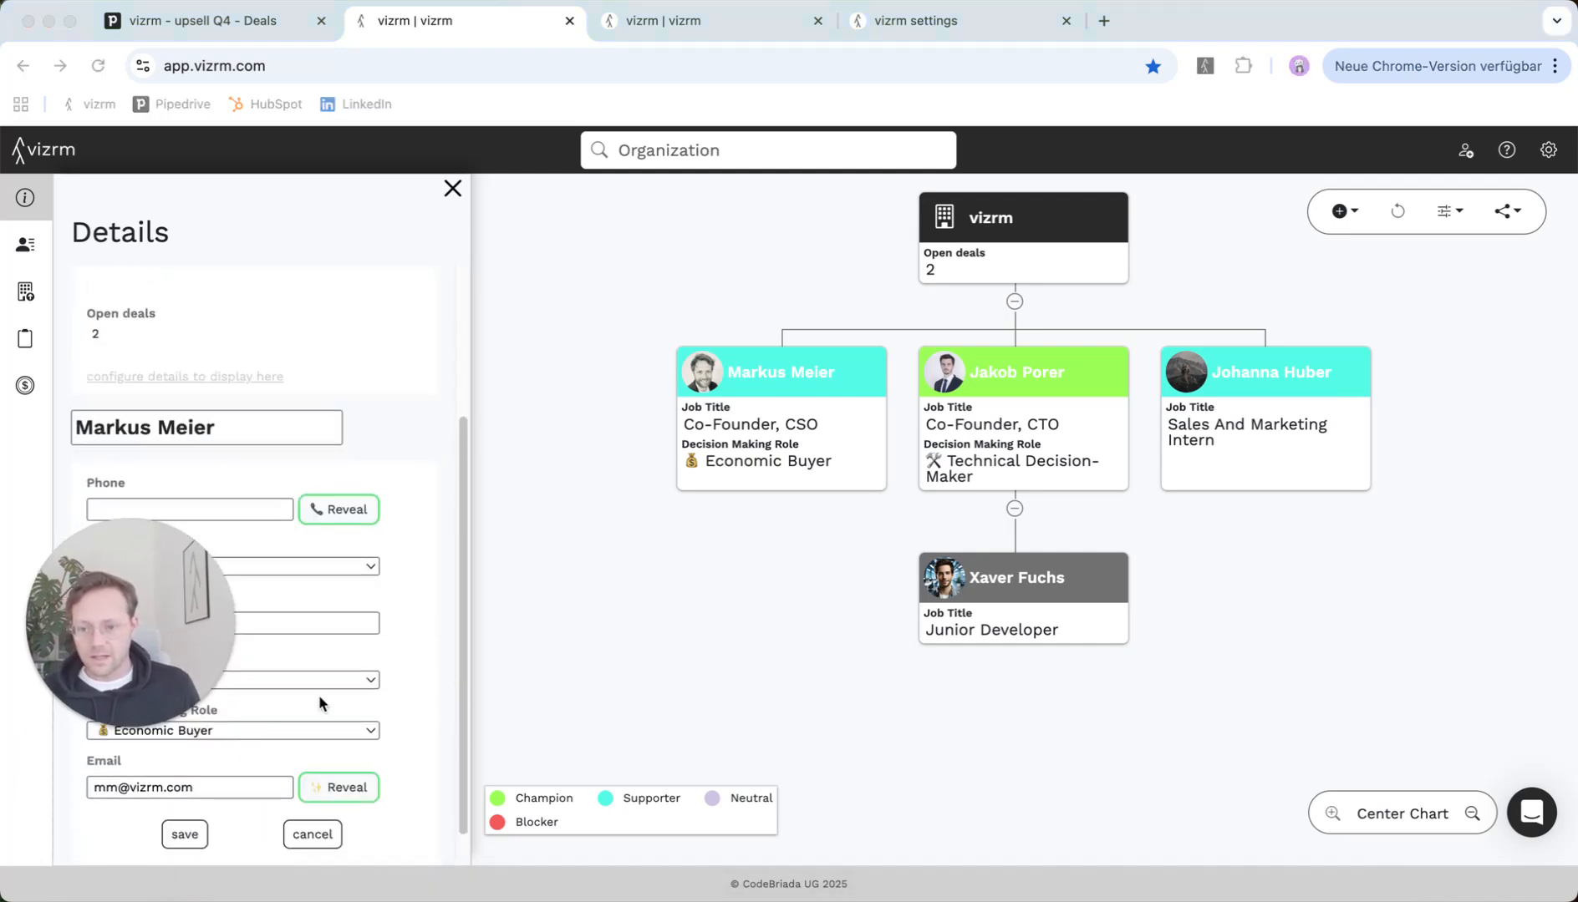
pyautogui.click(212, 623)
pyautogui.moveTo(191, 623); pyautogui.dragTo(185, 623)
pyautogui.write('E')
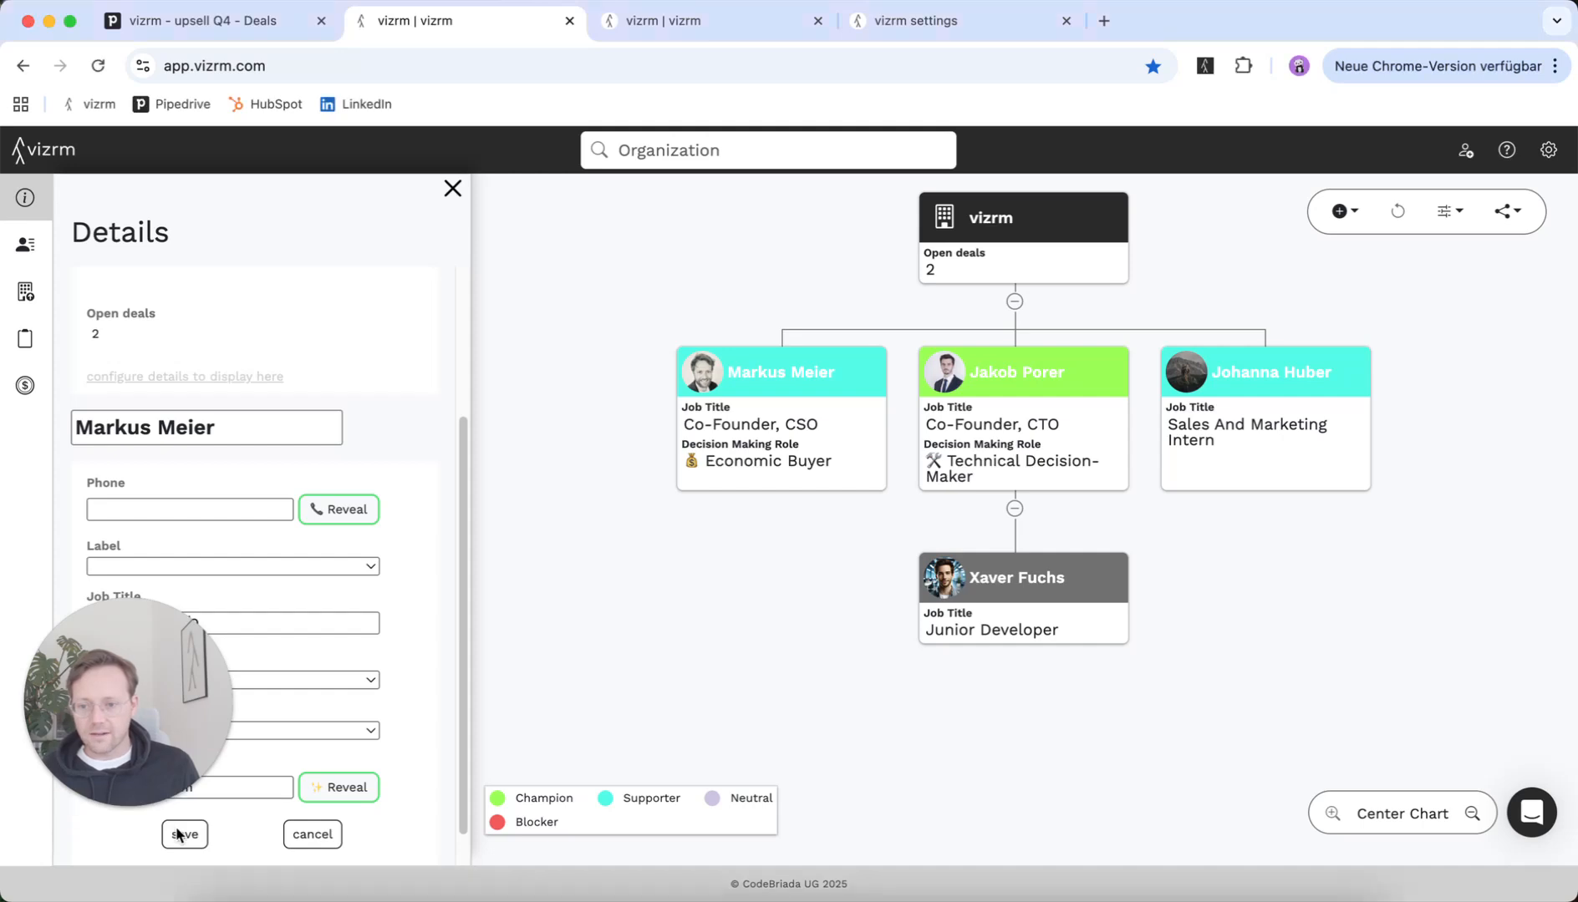
pyautogui.click(184, 834)
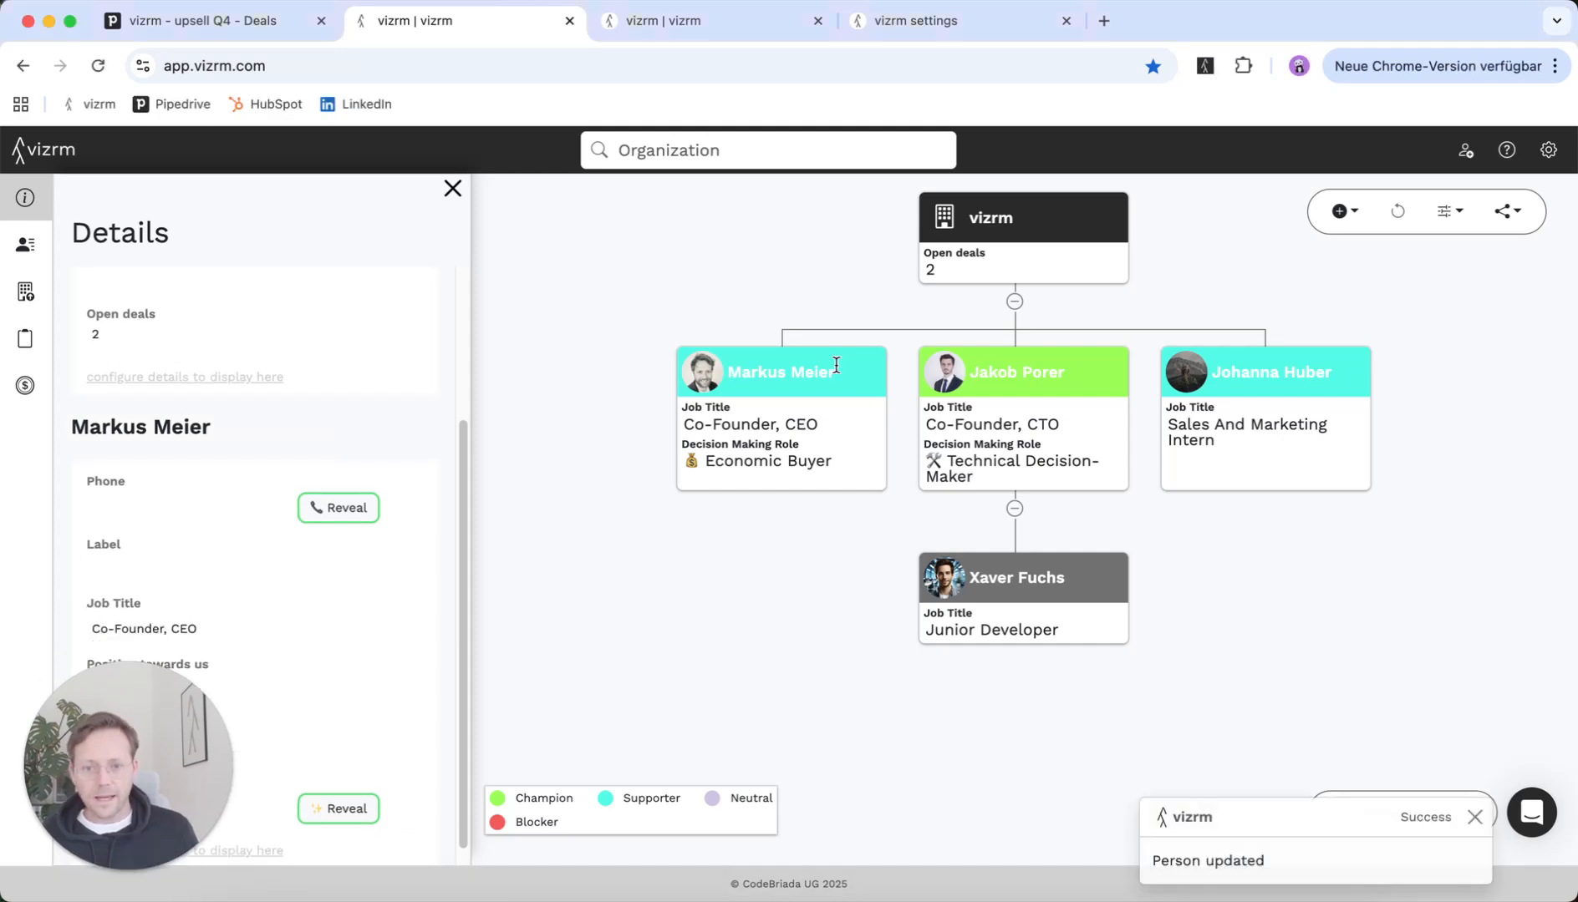
# Step: Open the Economic Buyer's Pipedrive record from the chart to check the job title, and close it with the extra vizrm tabs
pyautogui.click(869, 372)
pyautogui.click(1036, 386)
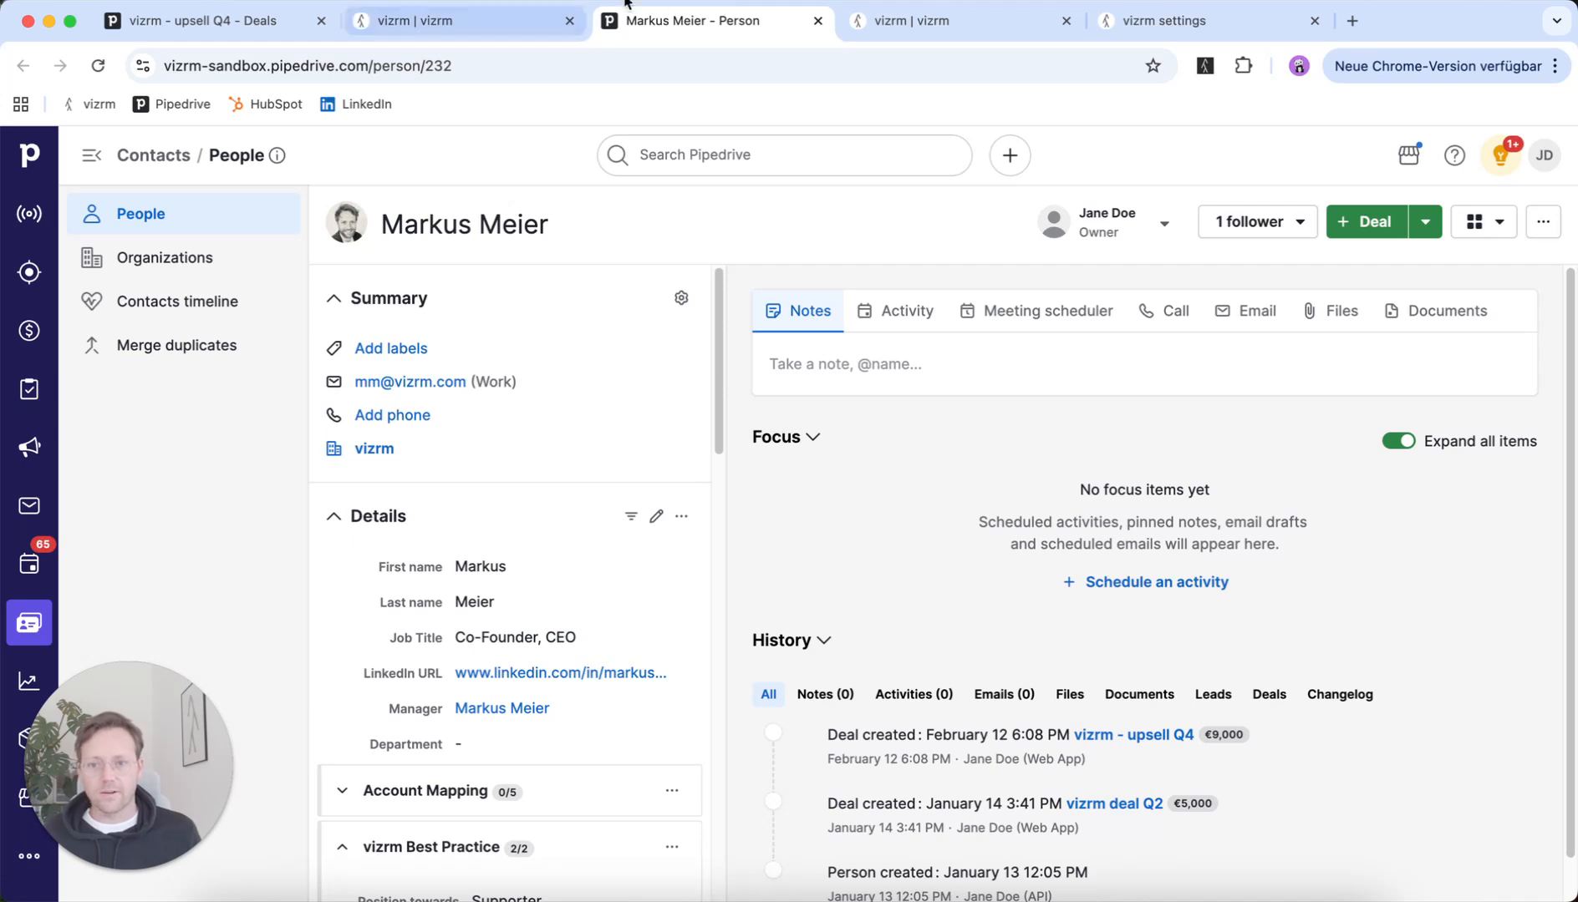
pyautogui.click(818, 21)
pyautogui.click(818, 21)
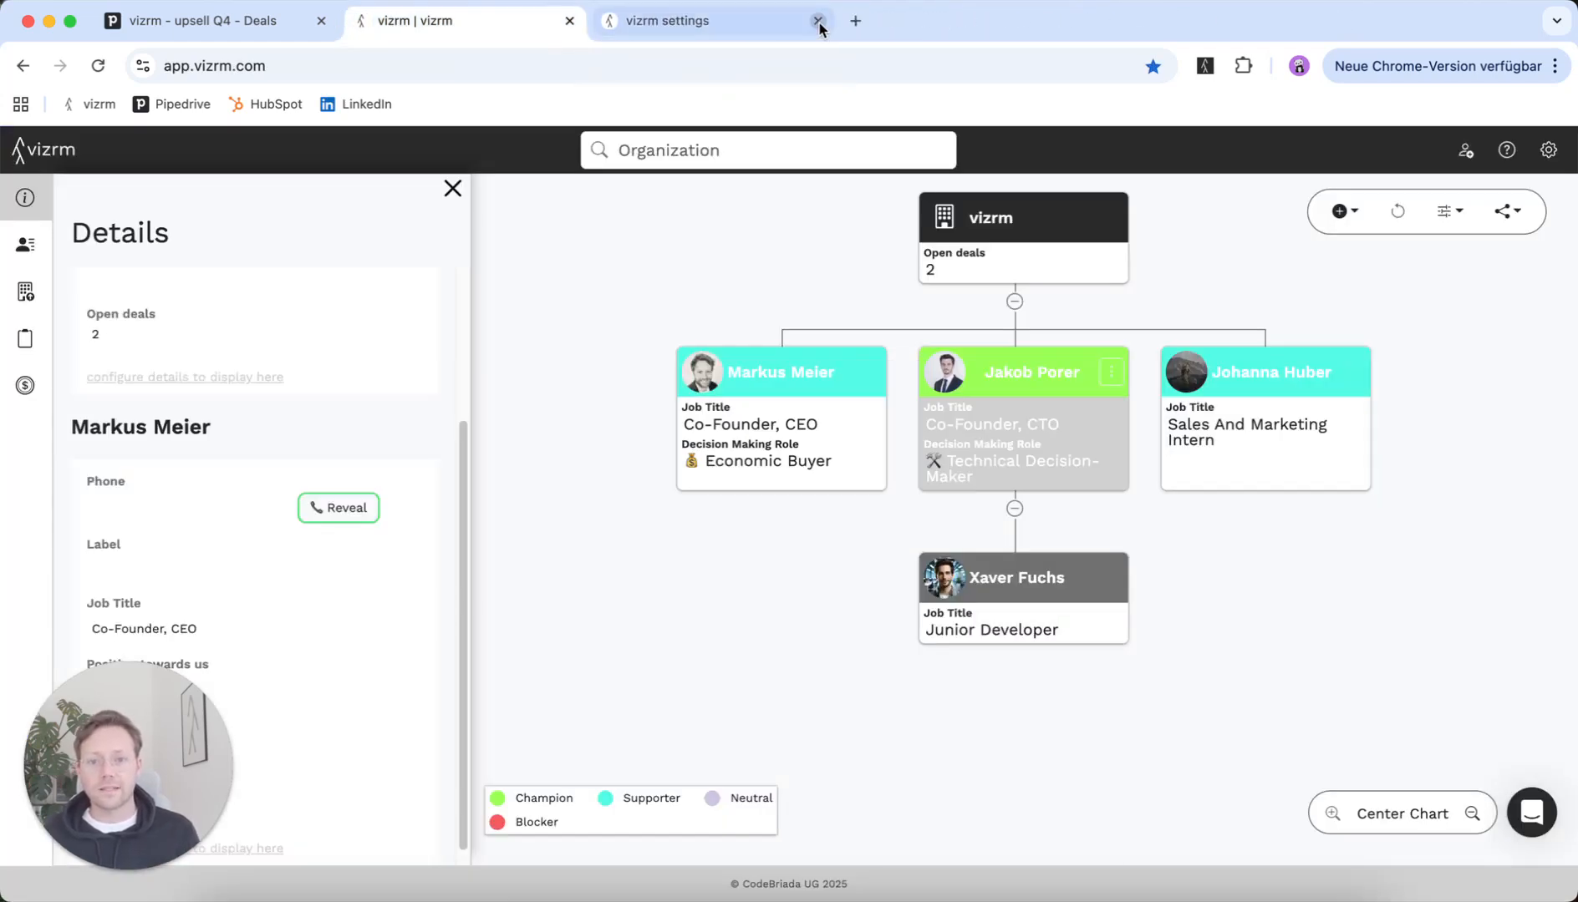
pyautogui.click(818, 21)
# Step: Open the Technical Decision-Maker's LinkedIn profile from the org chart and expand the vizrm extension there
pyautogui.click(1115, 378)
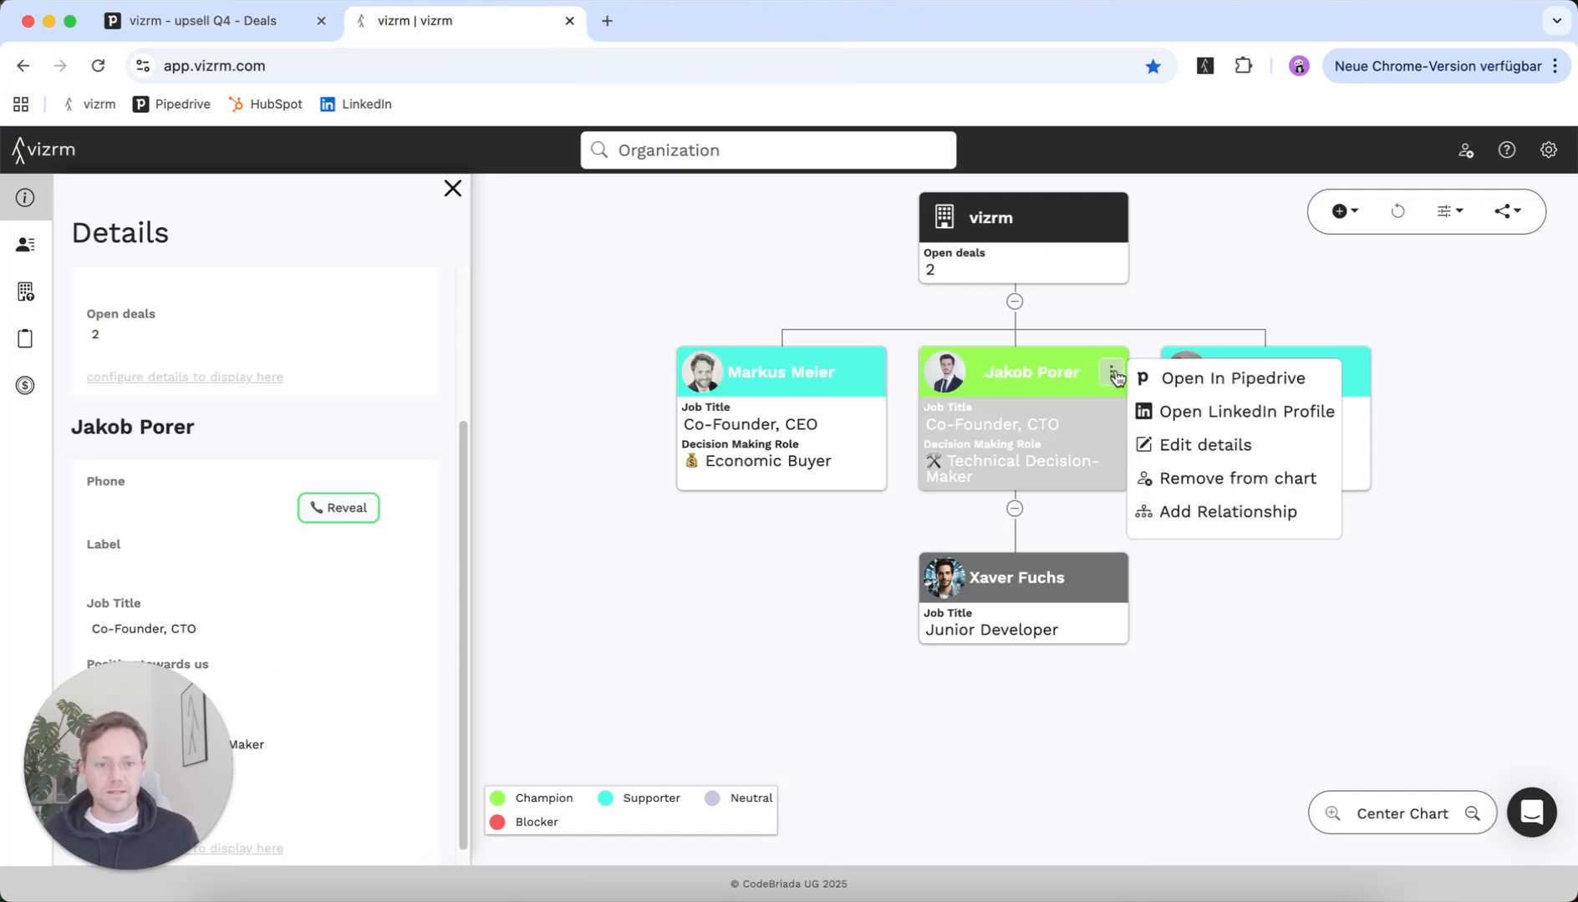
pyautogui.click(1285, 418)
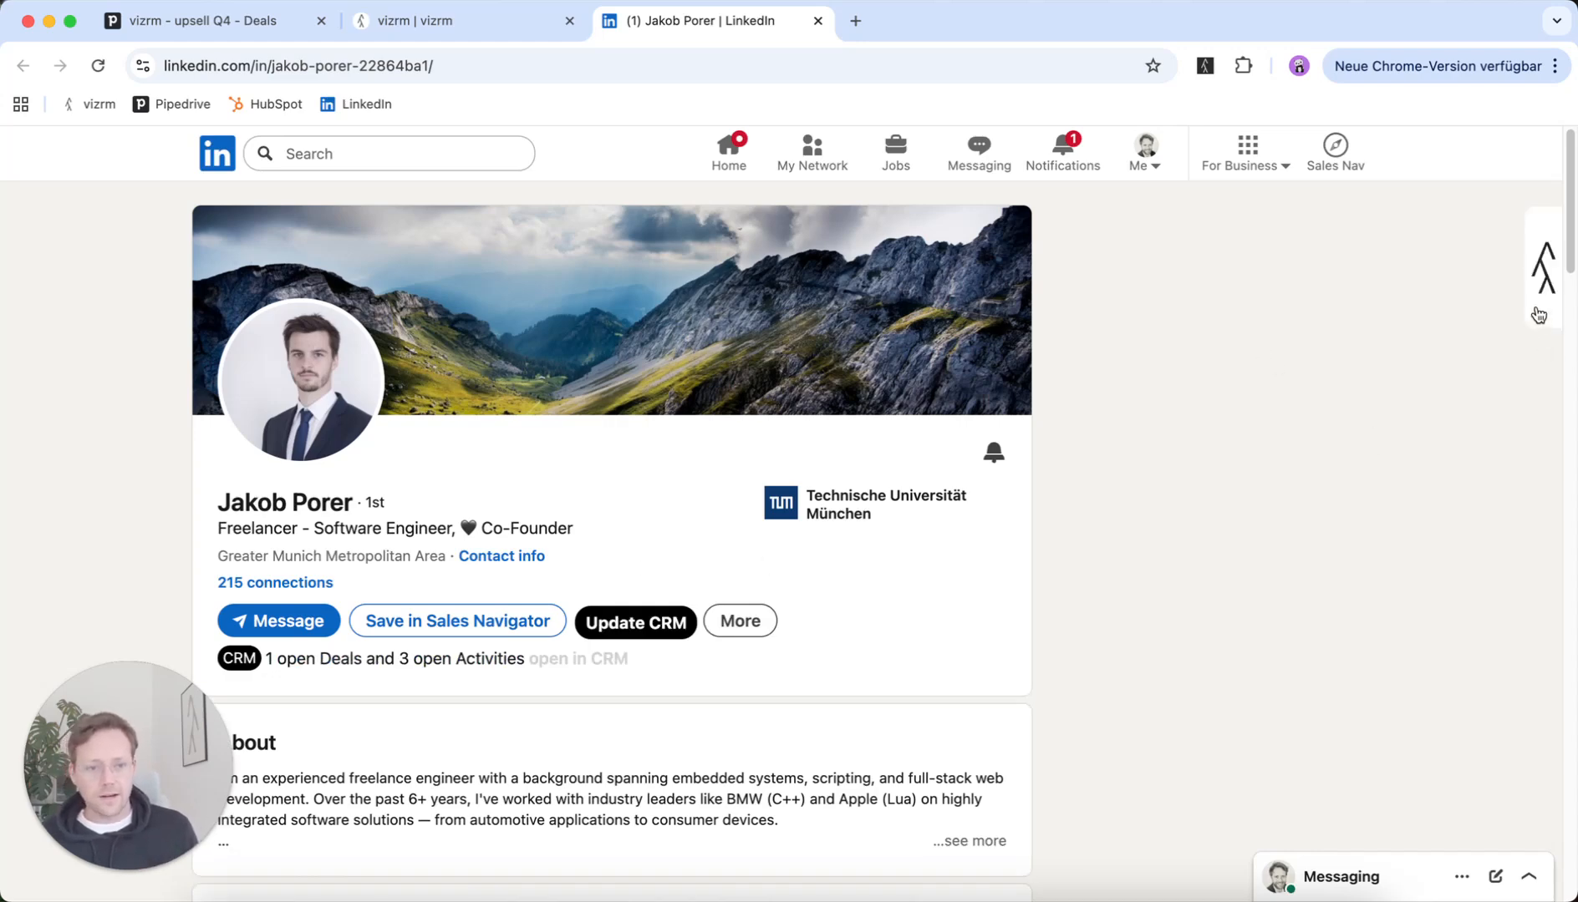
pyautogui.click(1539, 314)
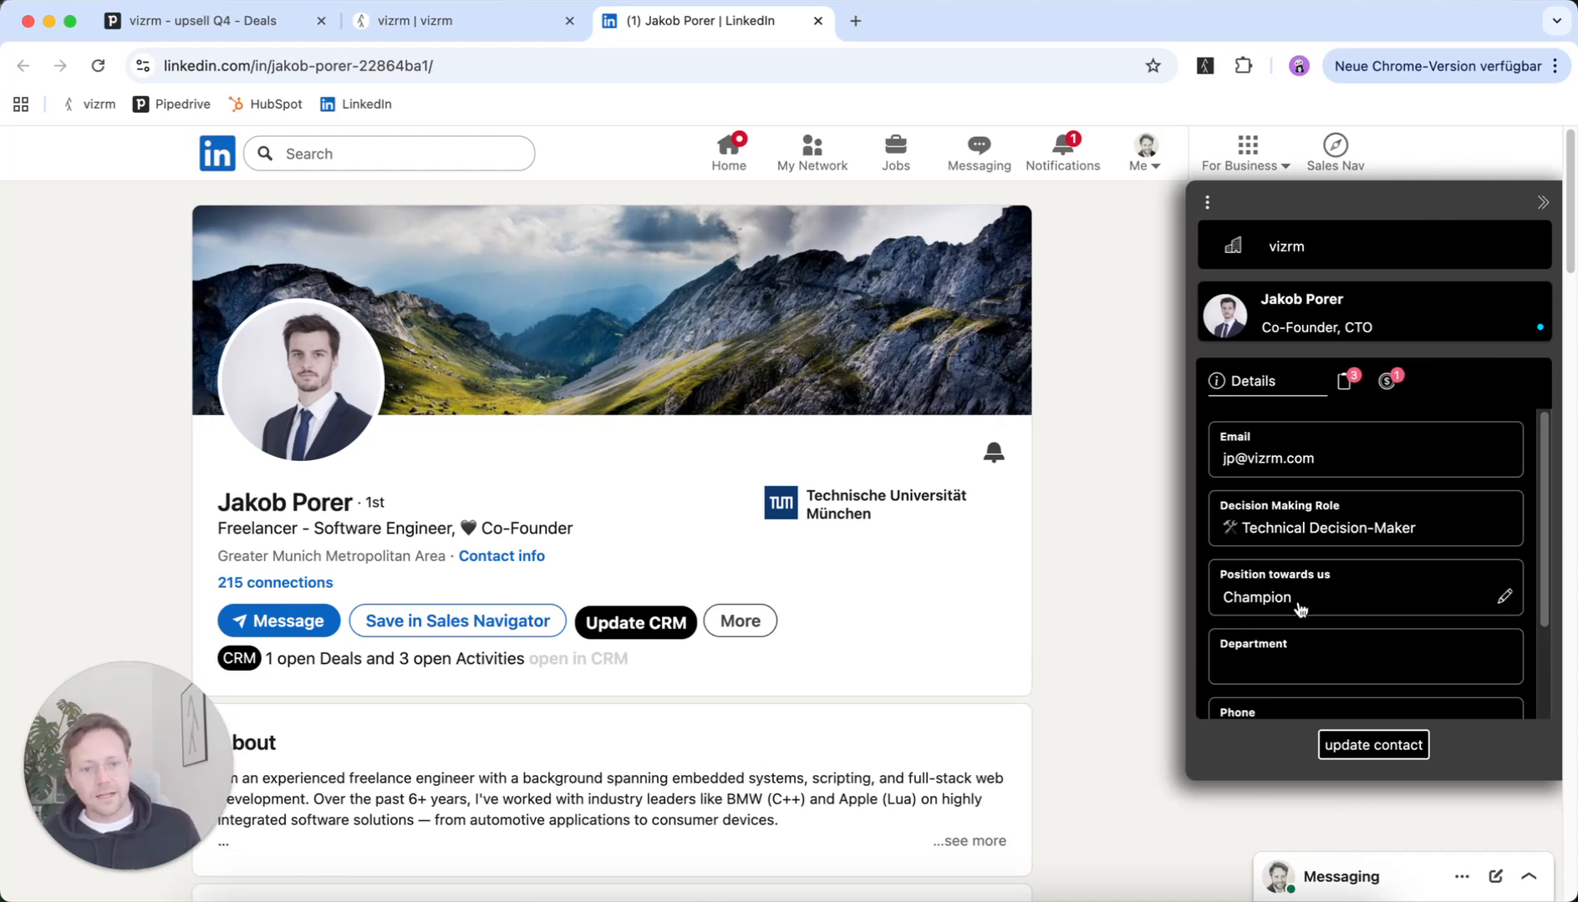
# Step: Set the contact's Department to Customer Success in the vizrm extension and send the update to the CRM
pyautogui.click(1322, 668)
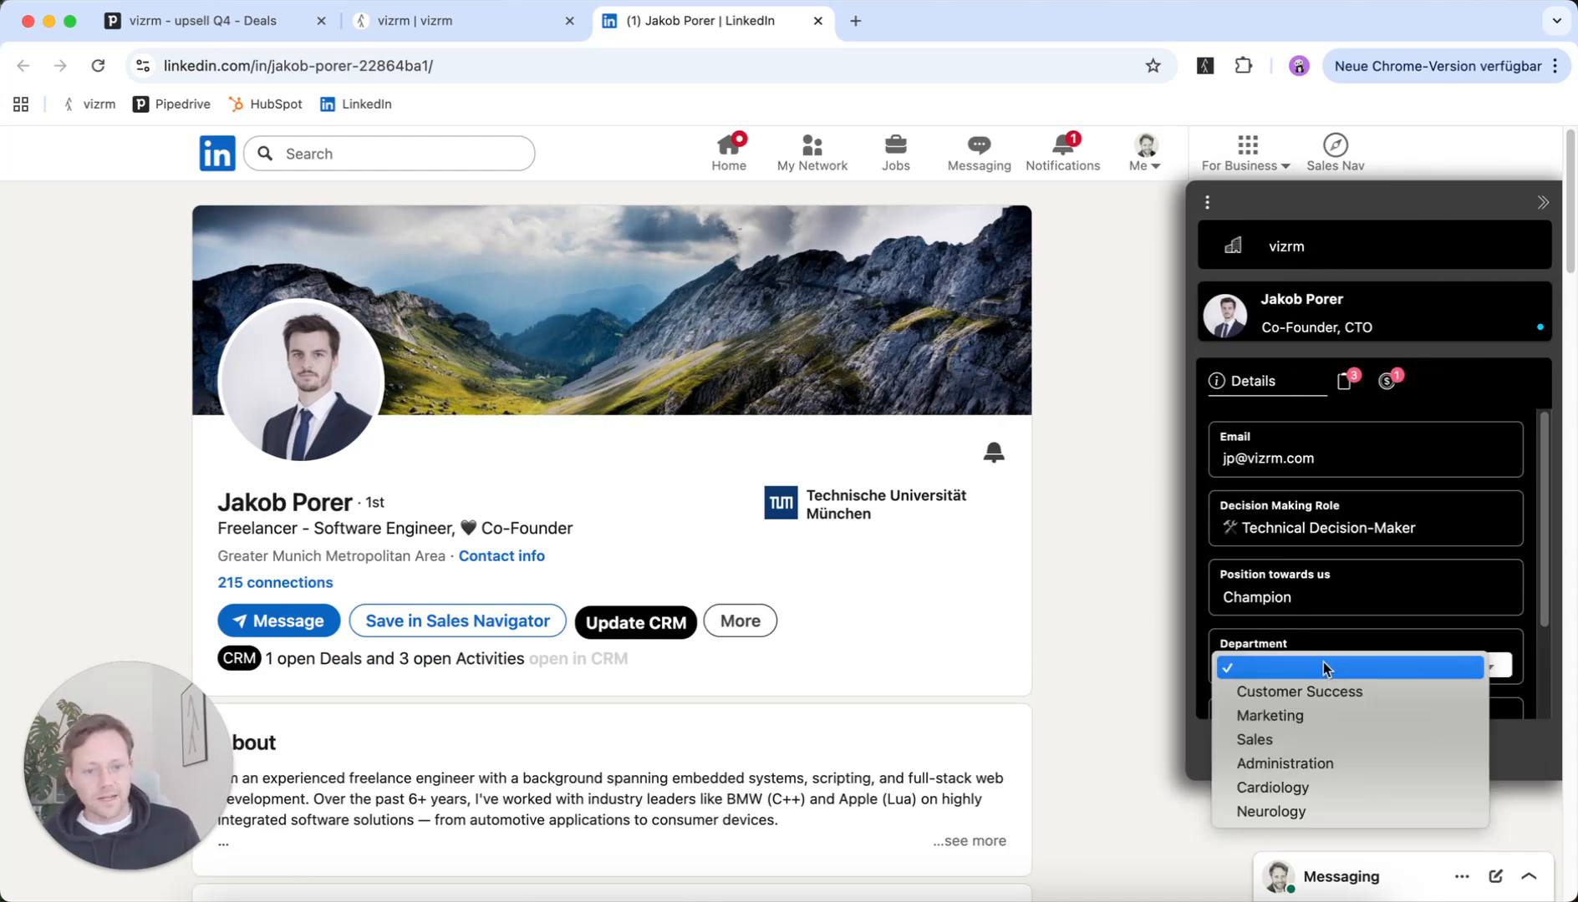
pyautogui.click(1375, 694)
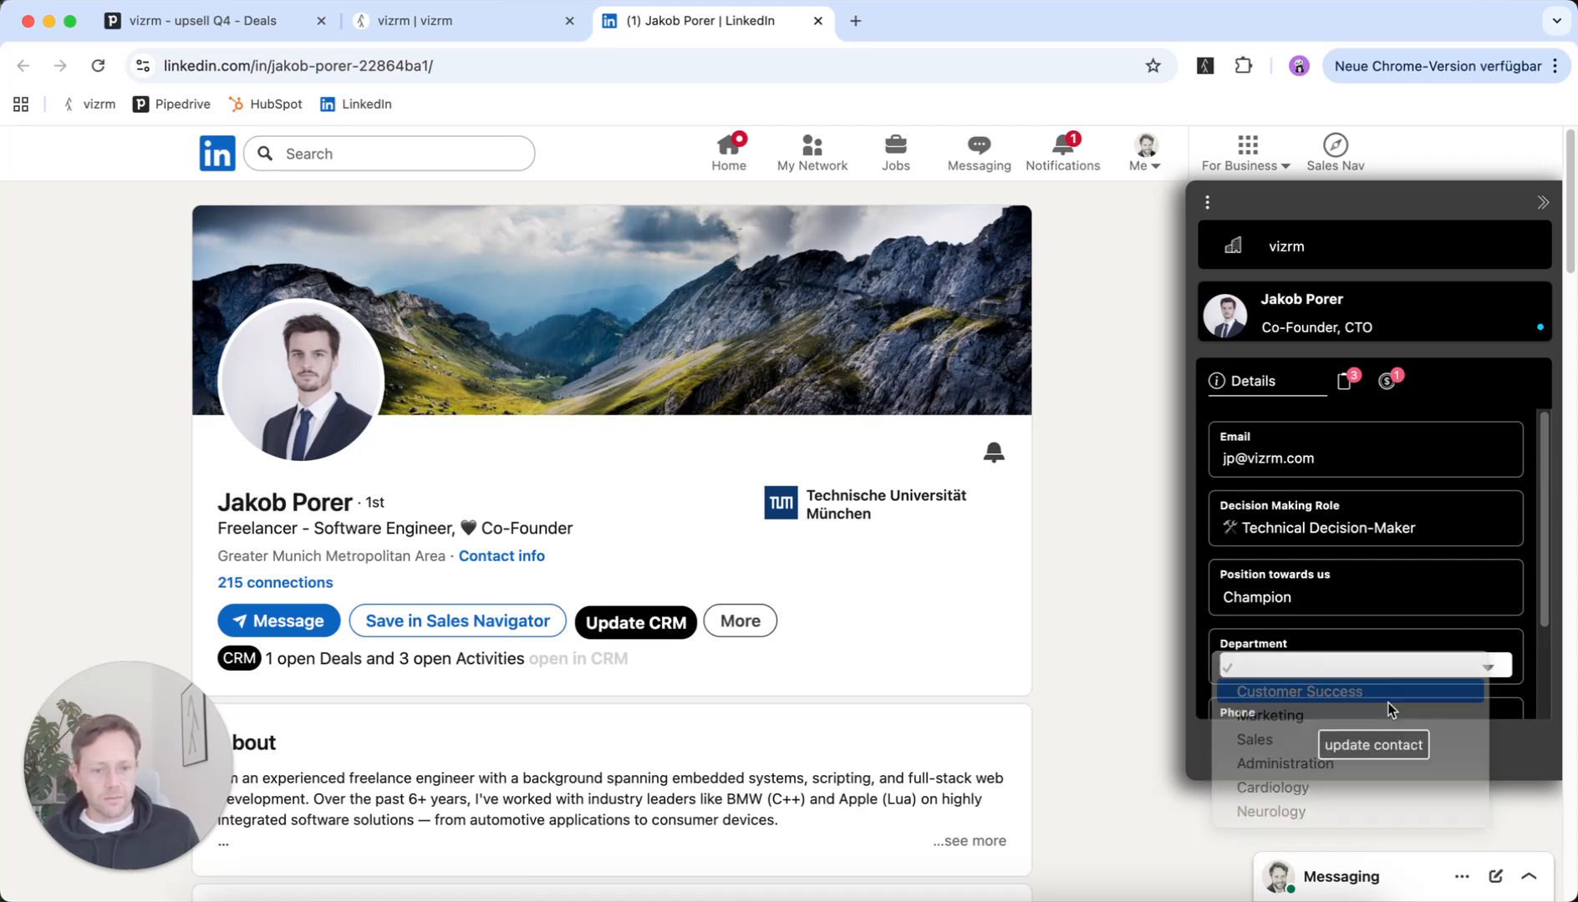
pyautogui.click(1388, 747)
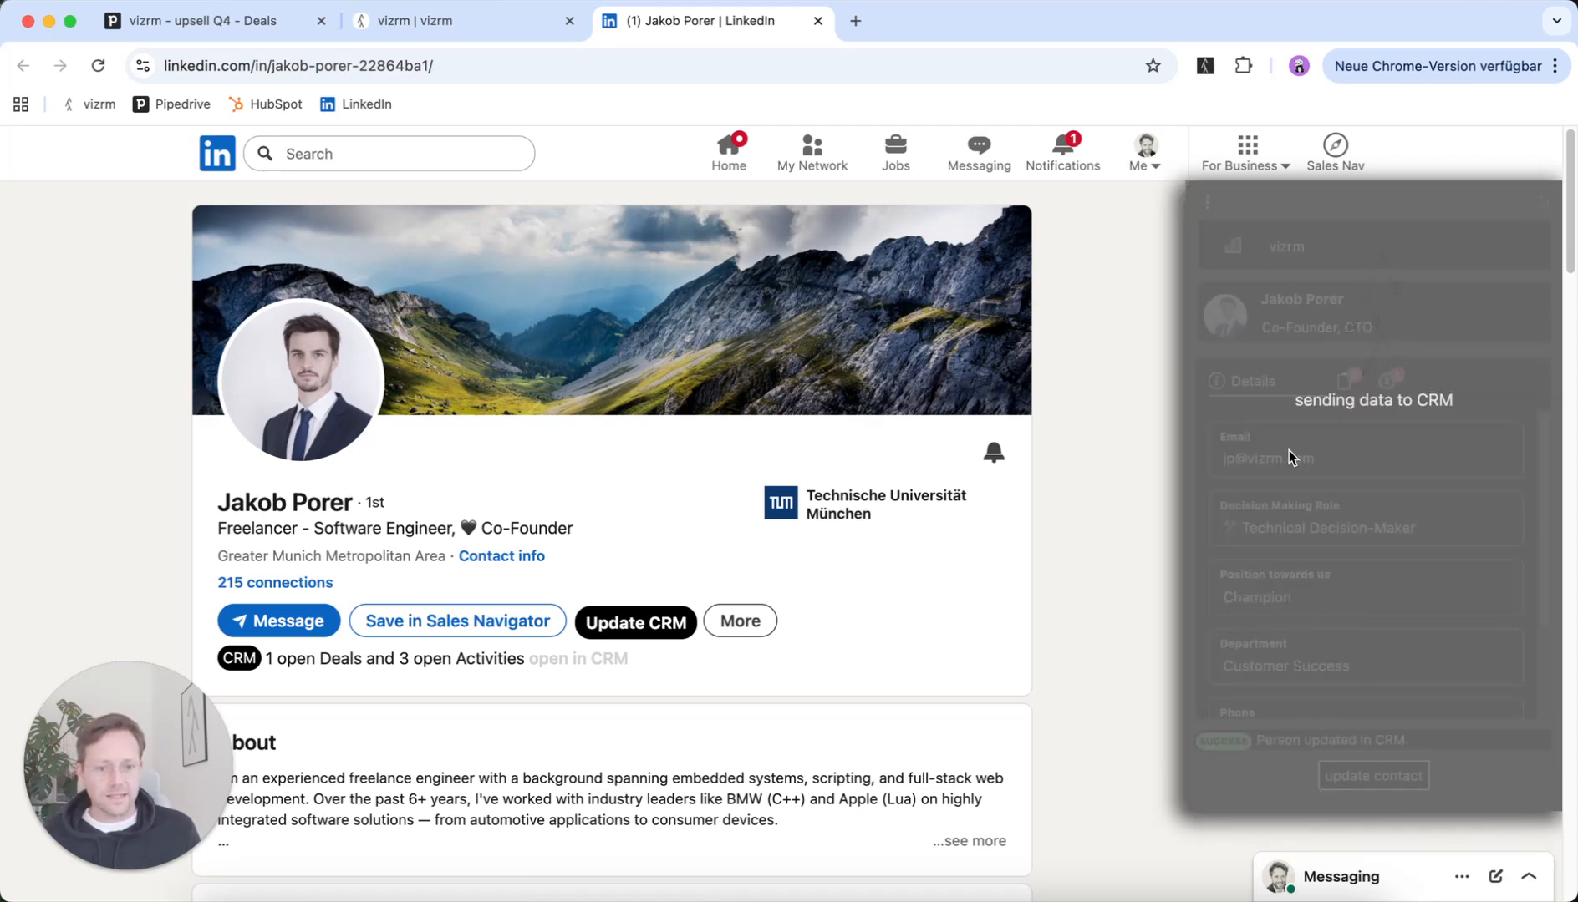
# Step: Open the contact's Pipedrive record from the LinkedIn extension to check the Department, then close the record and the LinkedIn profile
pyautogui.click(1207, 202)
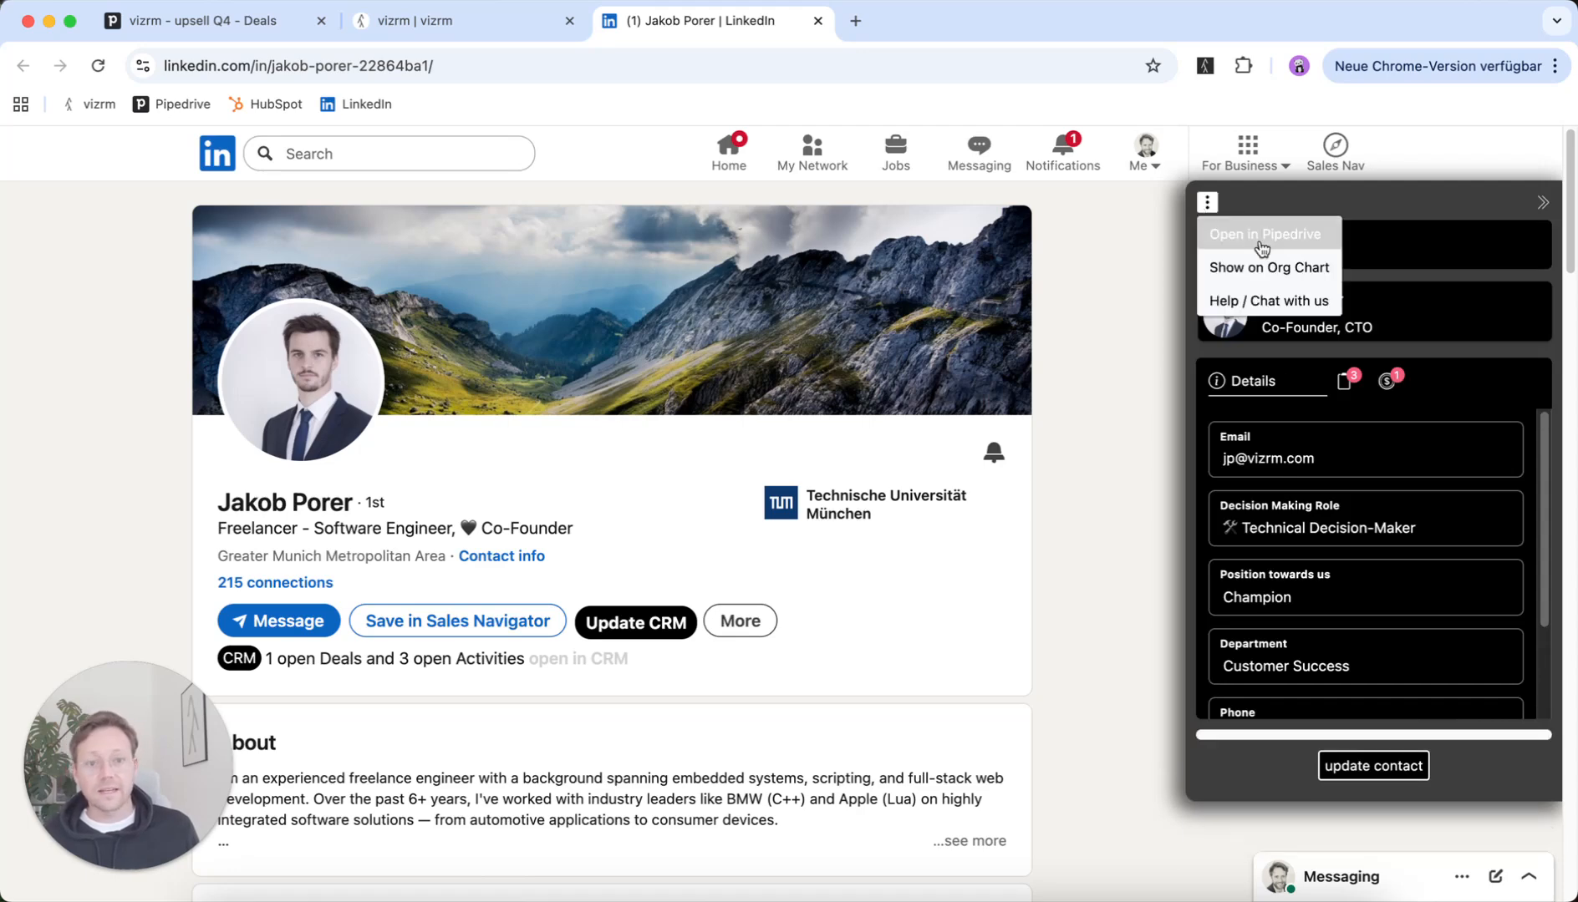
pyautogui.click(1259, 242)
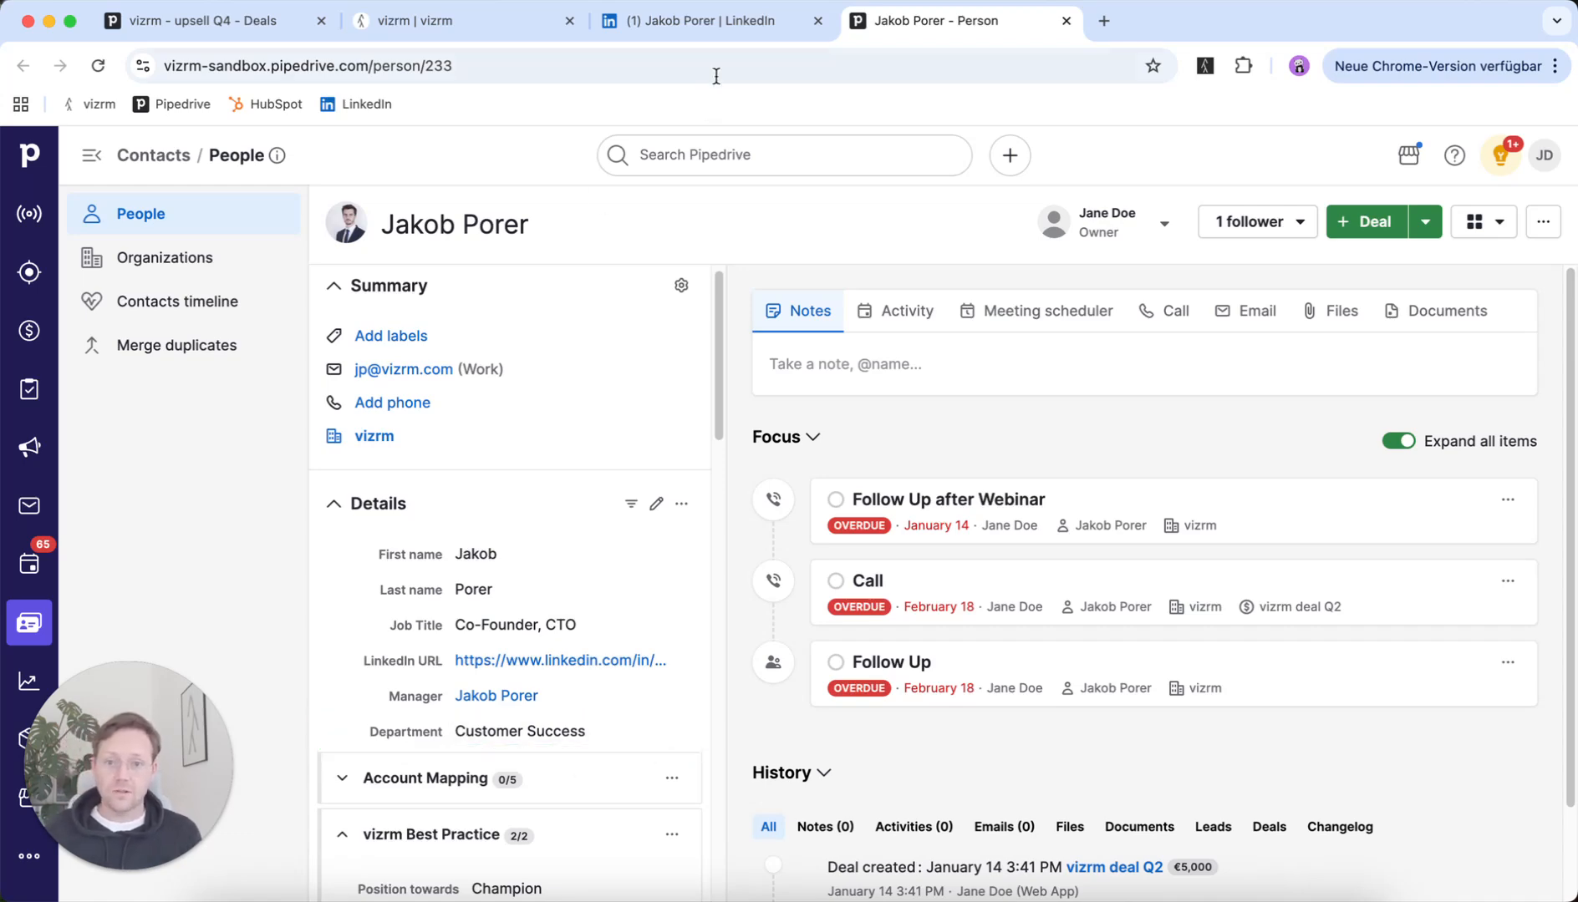
pyautogui.click(722, 26)
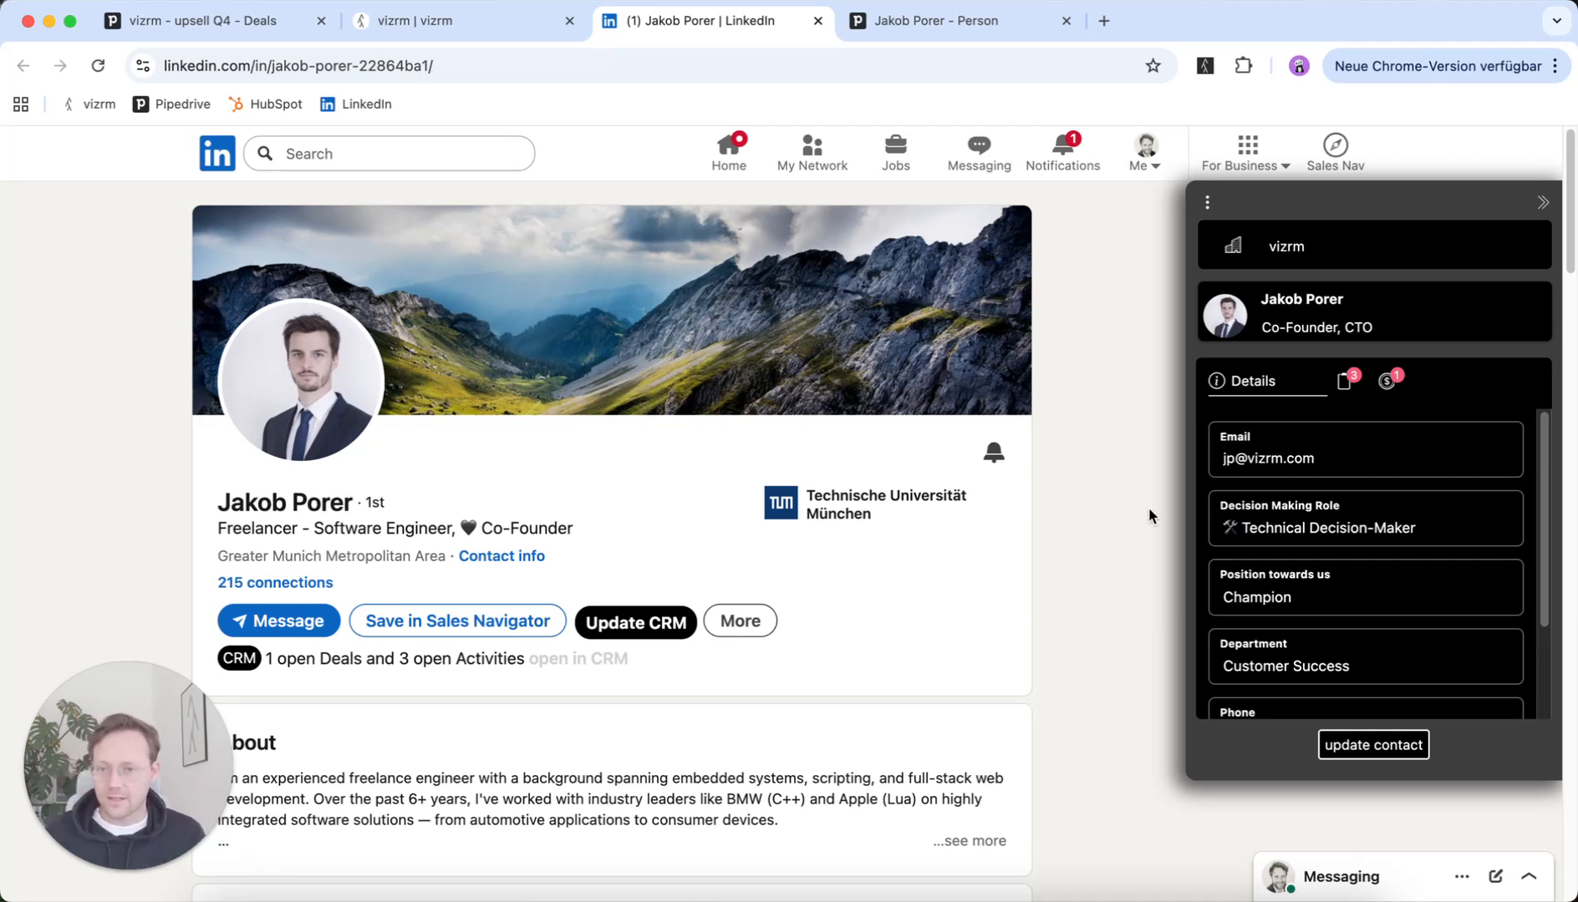
pyautogui.click(952, 32)
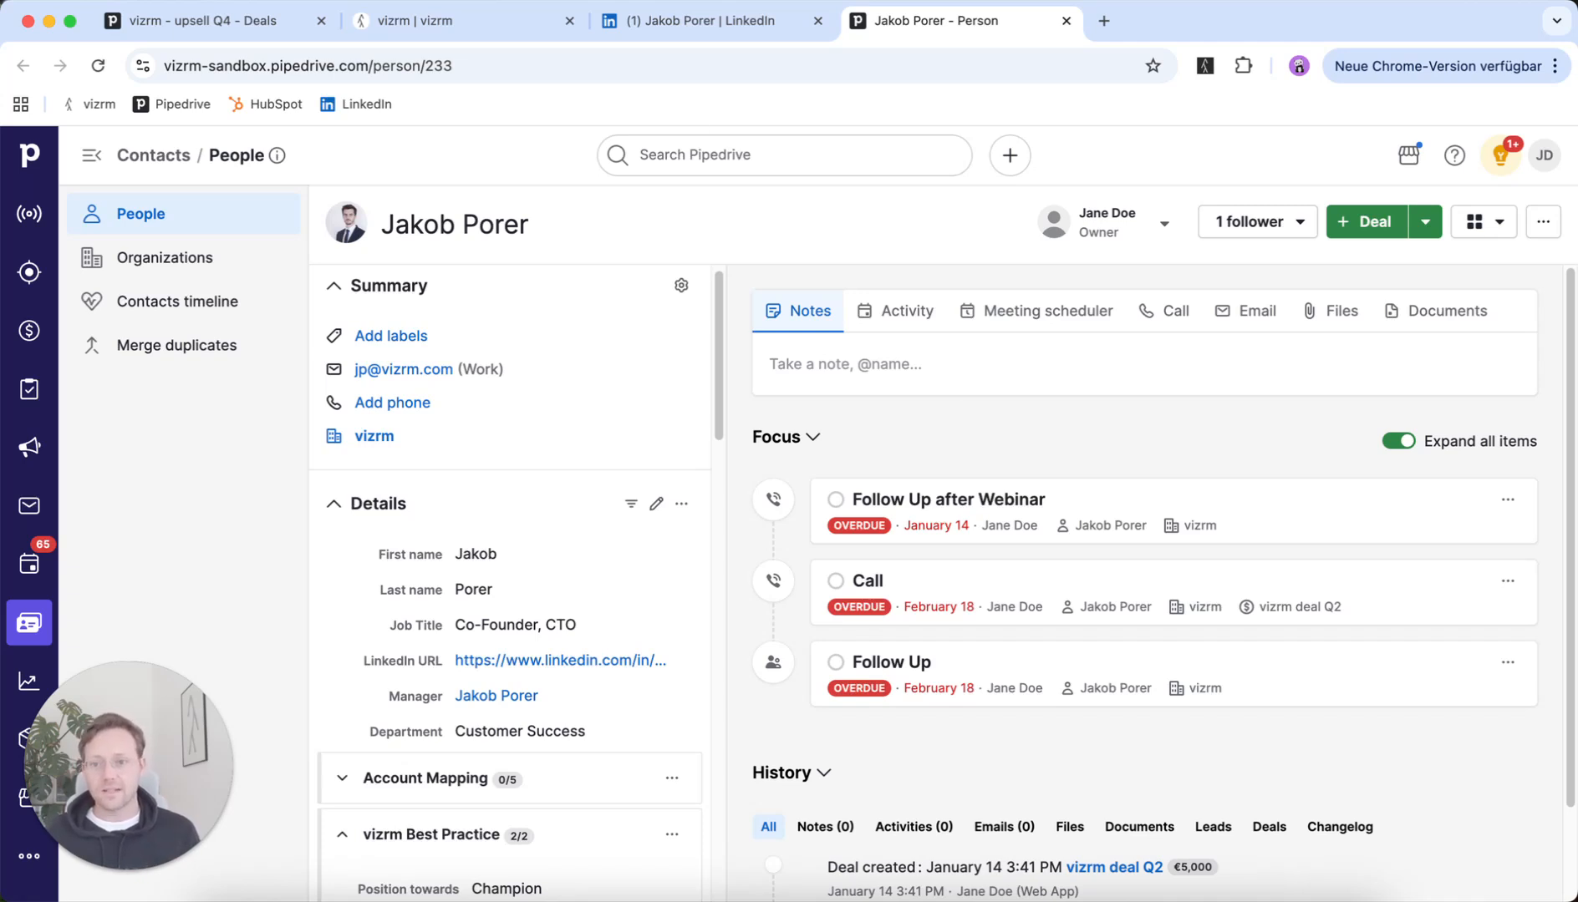
pyautogui.click(818, 21)
pyautogui.click(818, 21)
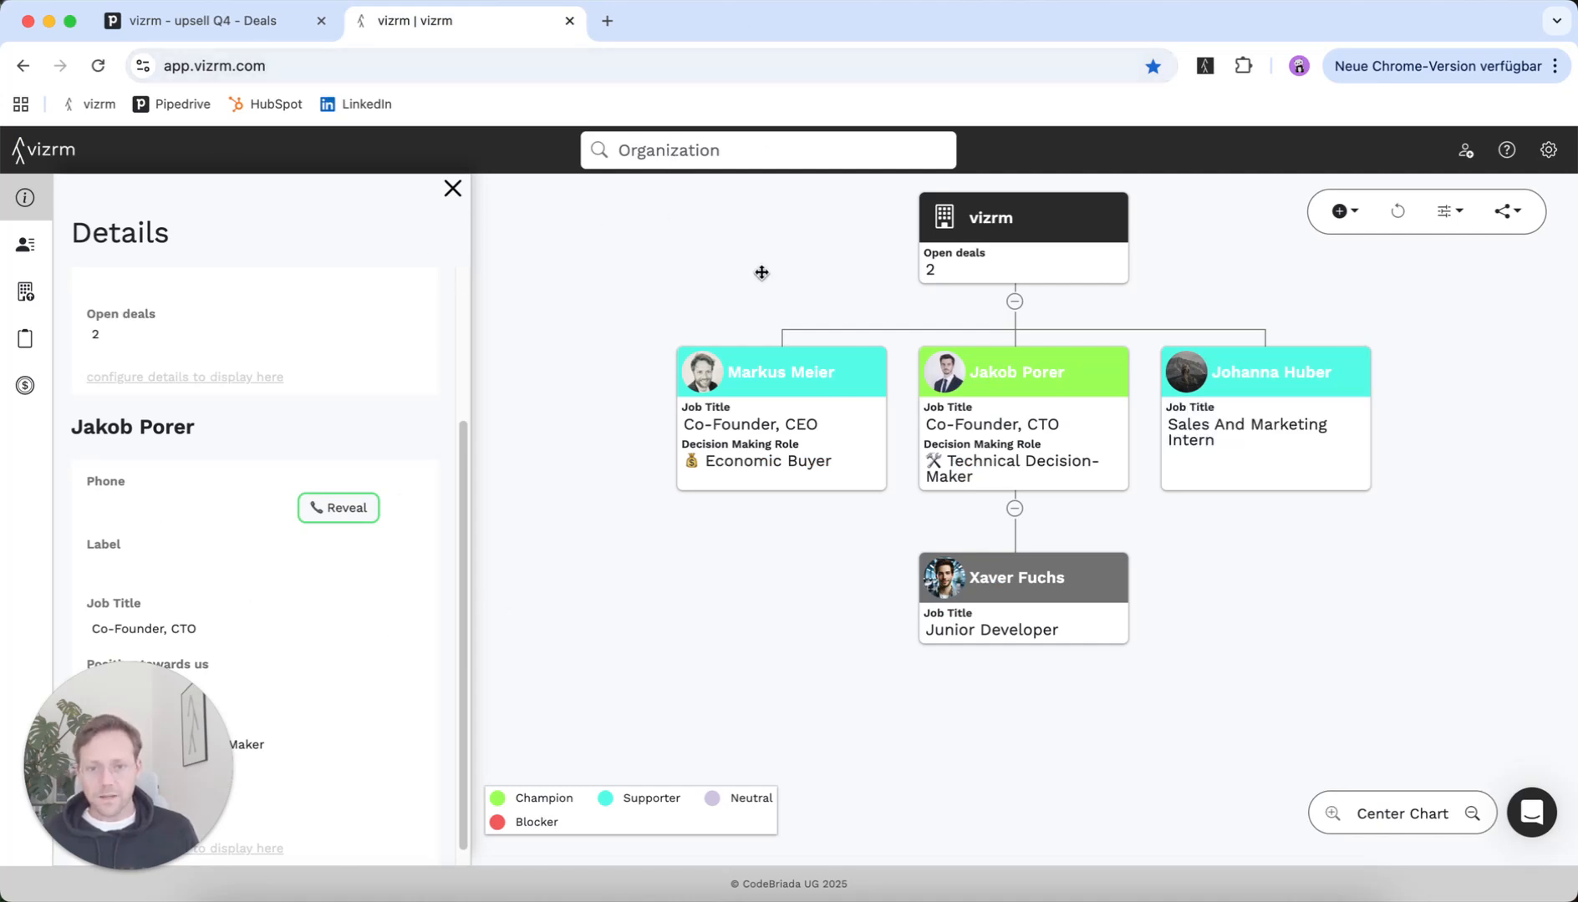
# Step: Create a new organization named "vizrm subsidiary" and add it to the org chart as a child of vizrm
pyautogui.click(64, 297)
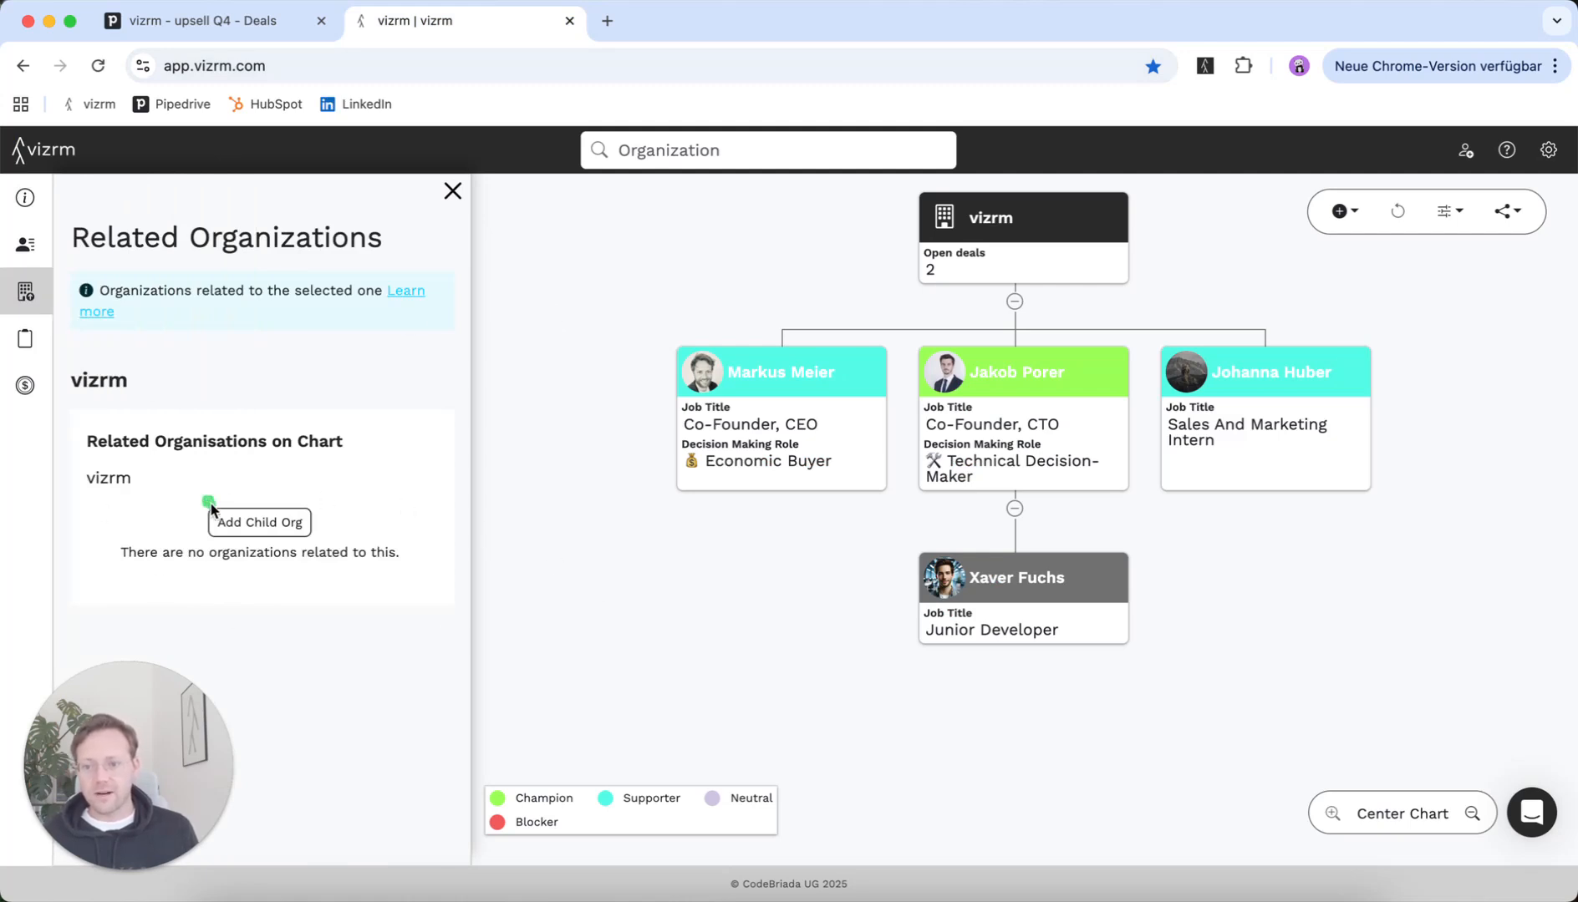
pyautogui.click(1343, 211)
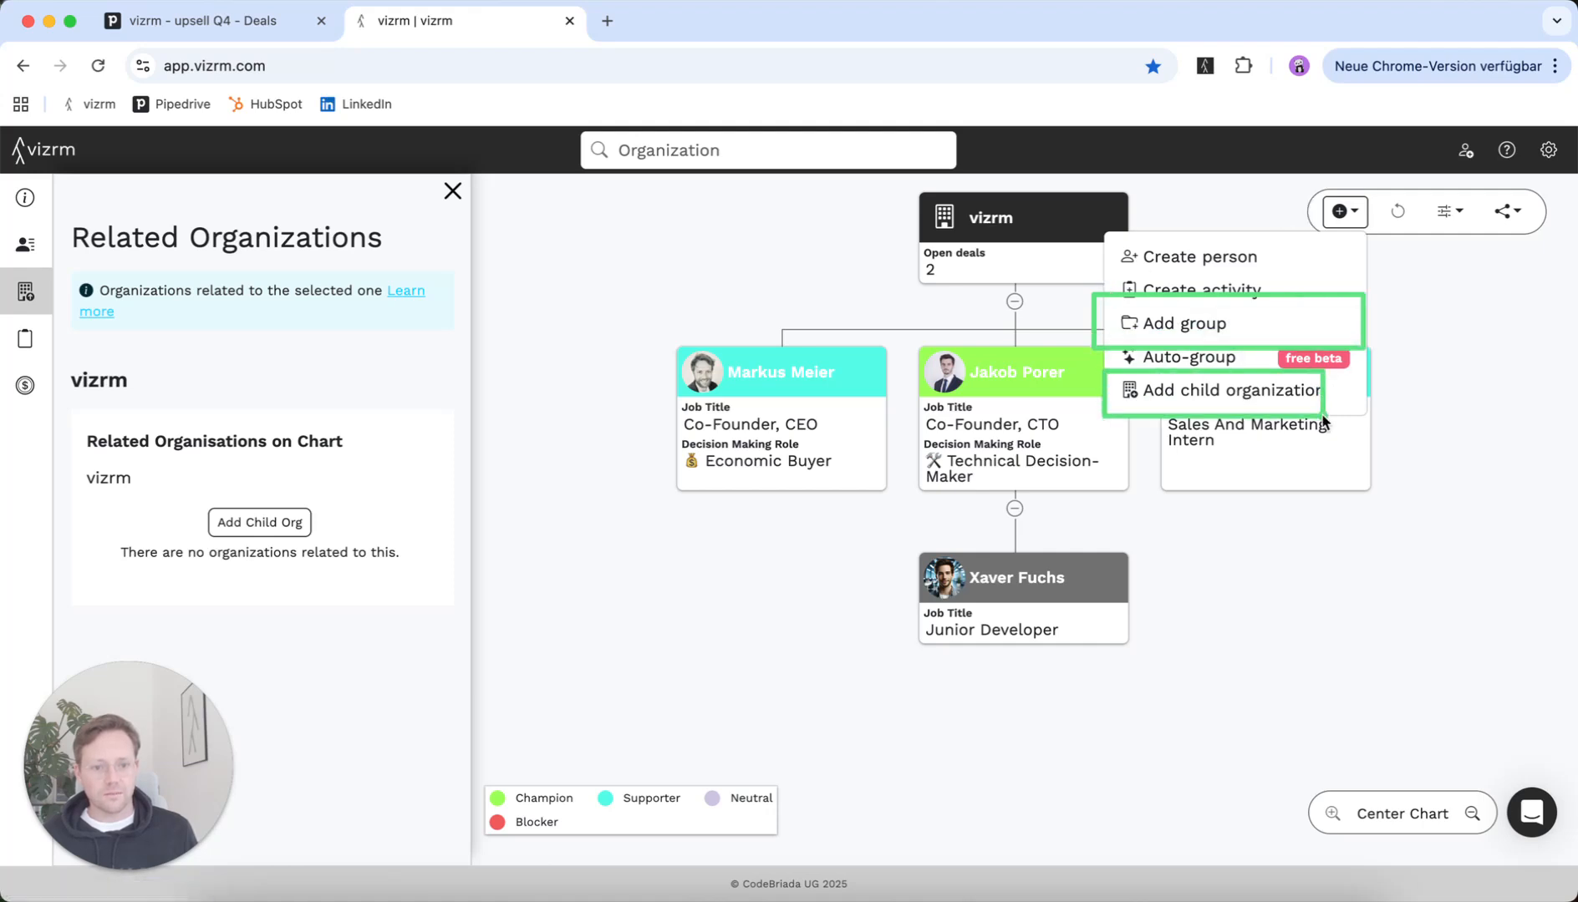
pyautogui.click(1237, 391)
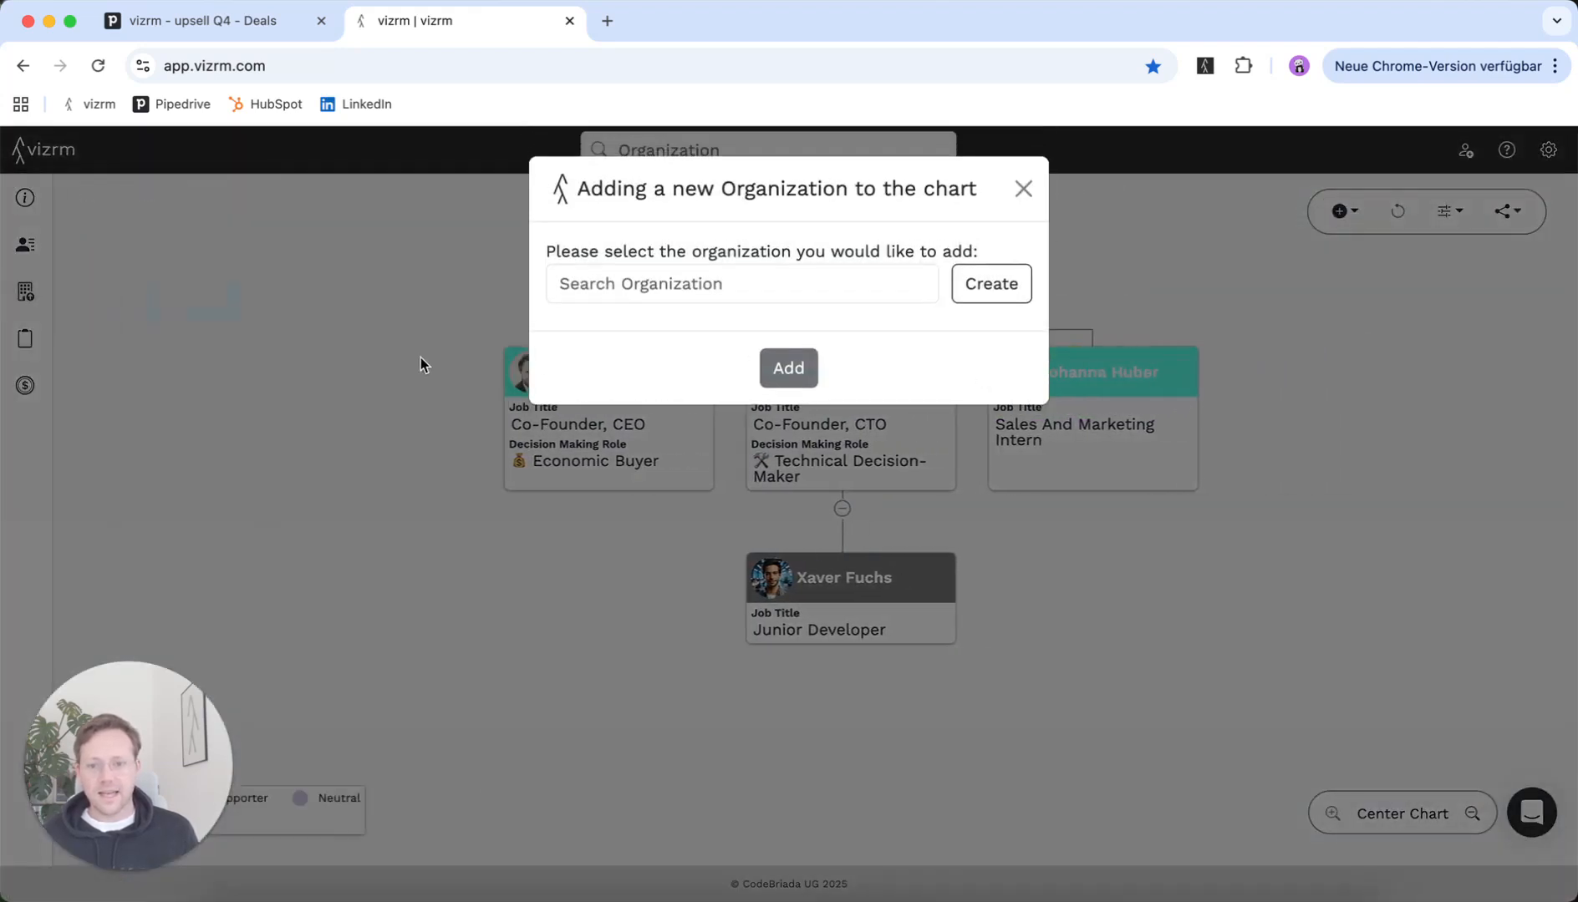
pyautogui.click(611, 283)
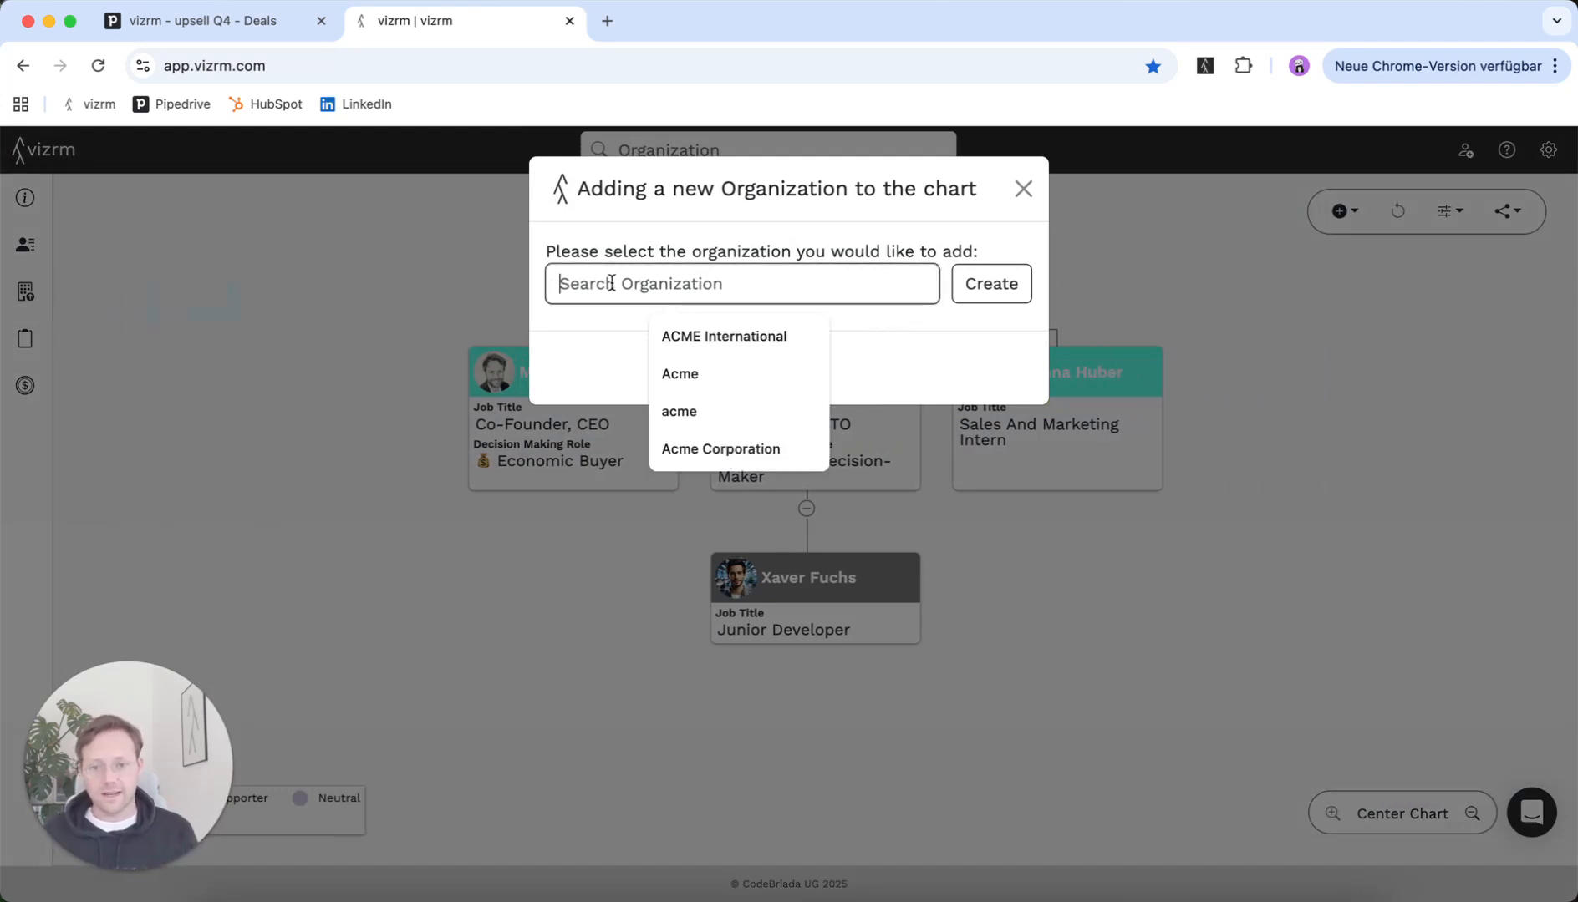
pyautogui.click(993, 286)
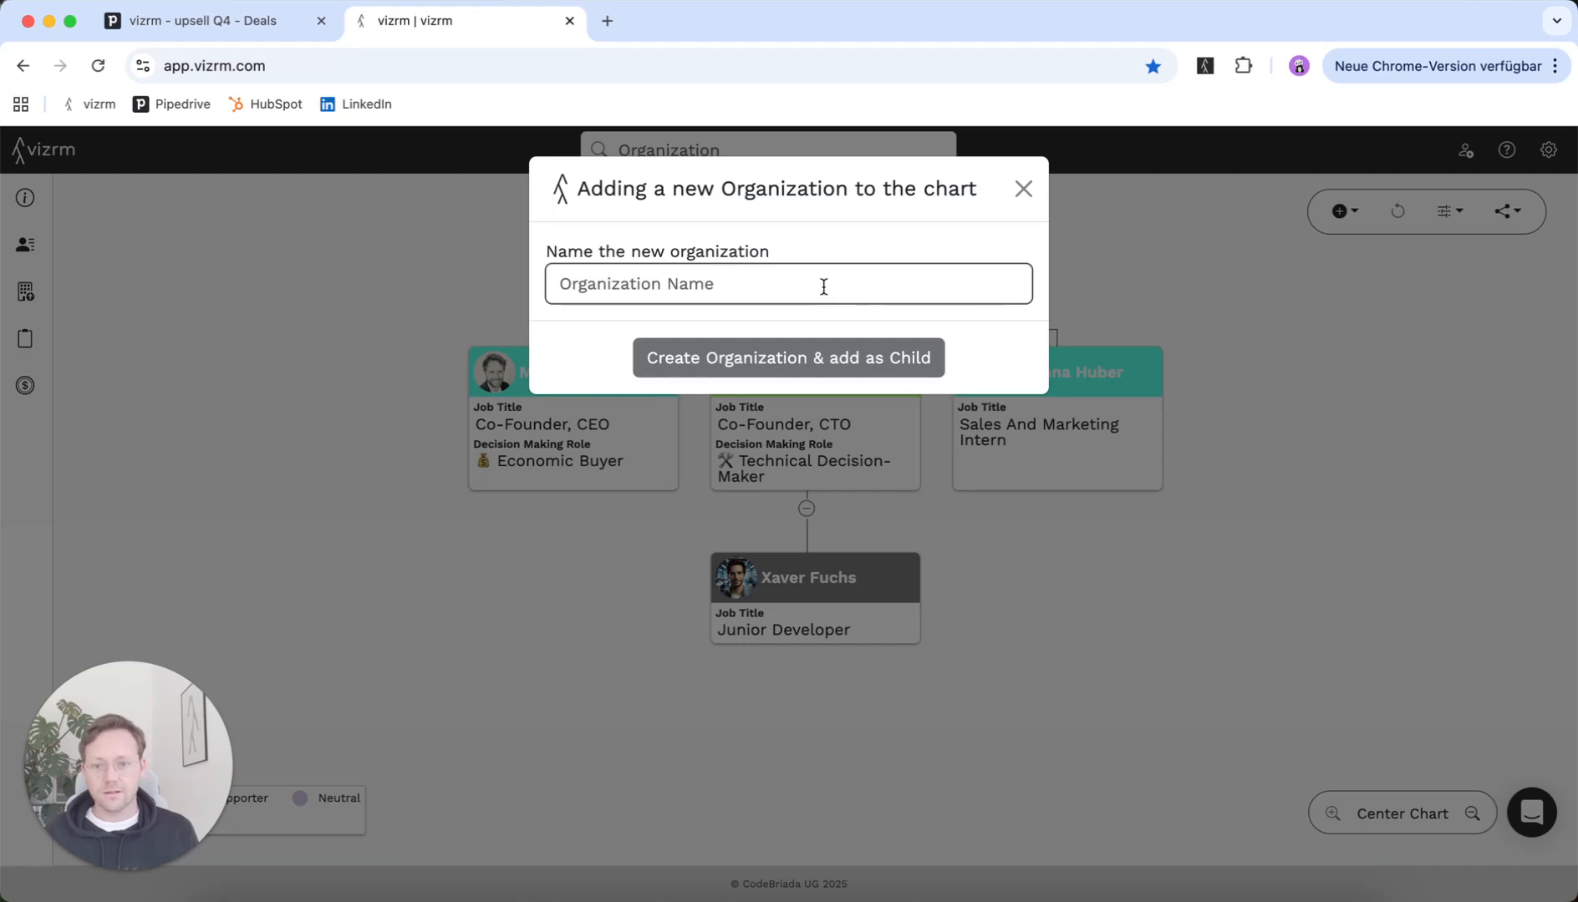
pyautogui.write('vizrm subsidiary')
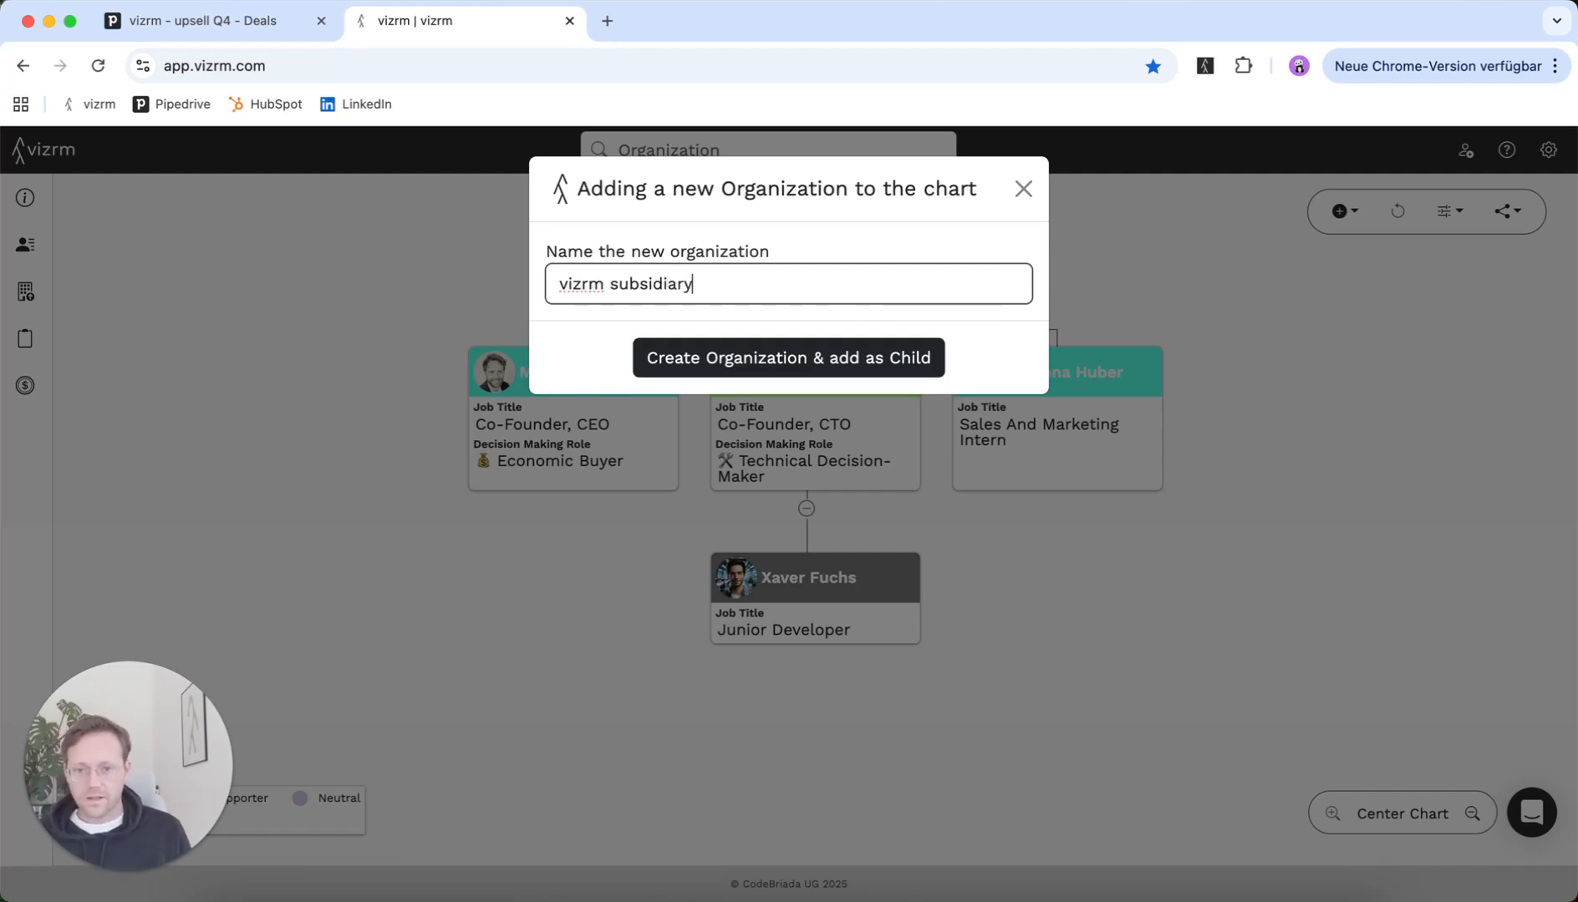
pyautogui.click(860, 363)
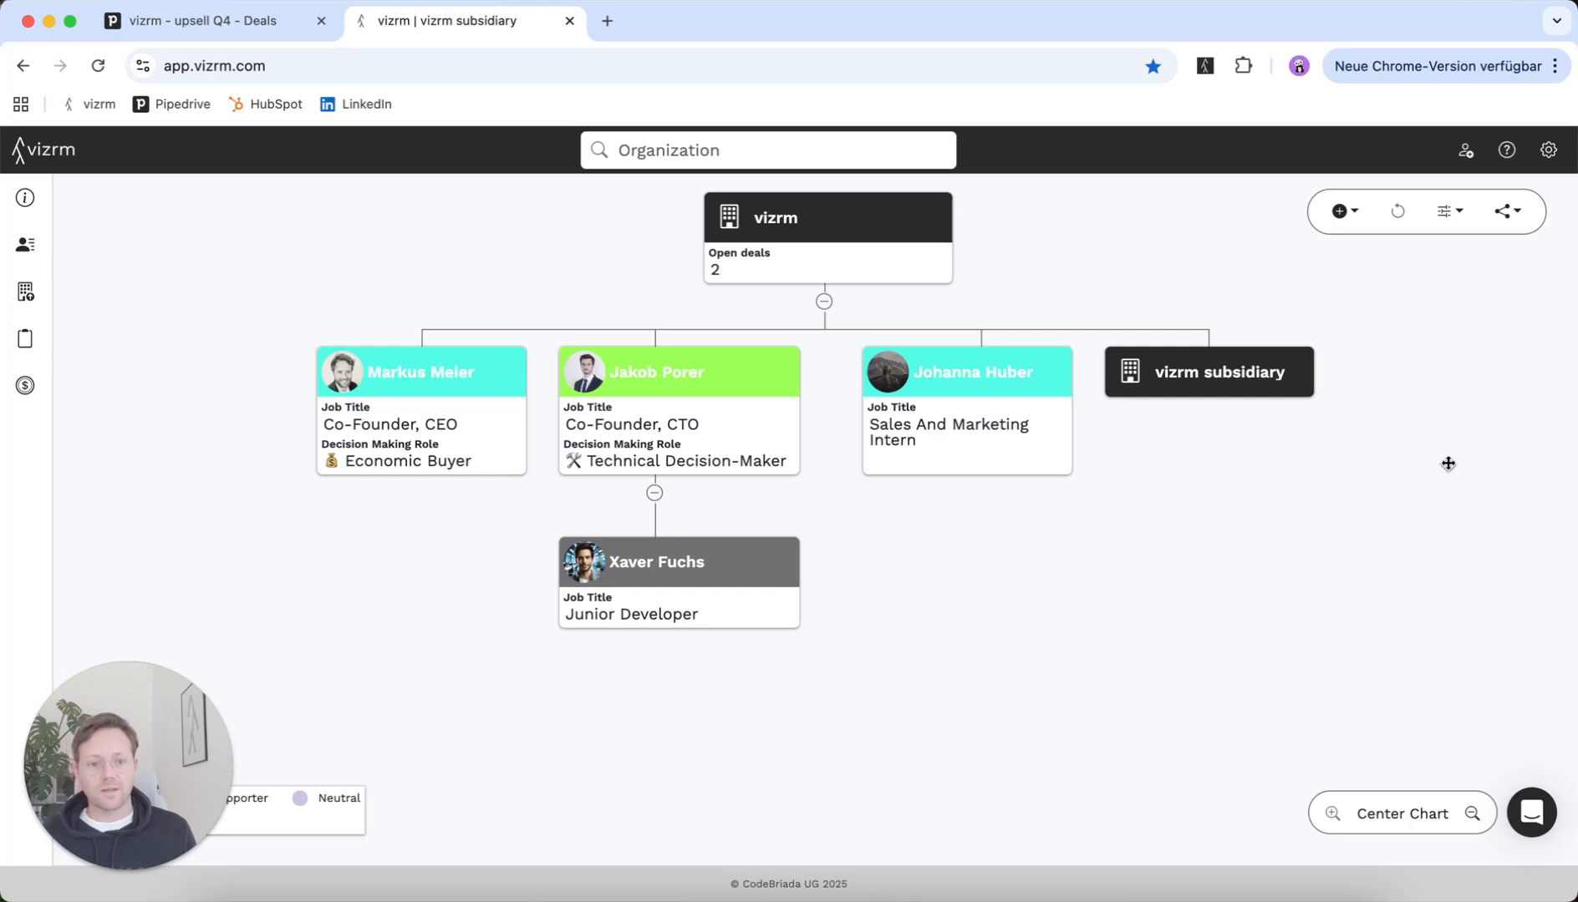
# Step: Switch to Pipedrive, open the vizrm organization record, and check the relation type of vizrm subsidiary under its related organizations
pyautogui.click(173, 28)
pyautogui.click(124, 456)
pyautogui.scroll(-4, 576, 532)
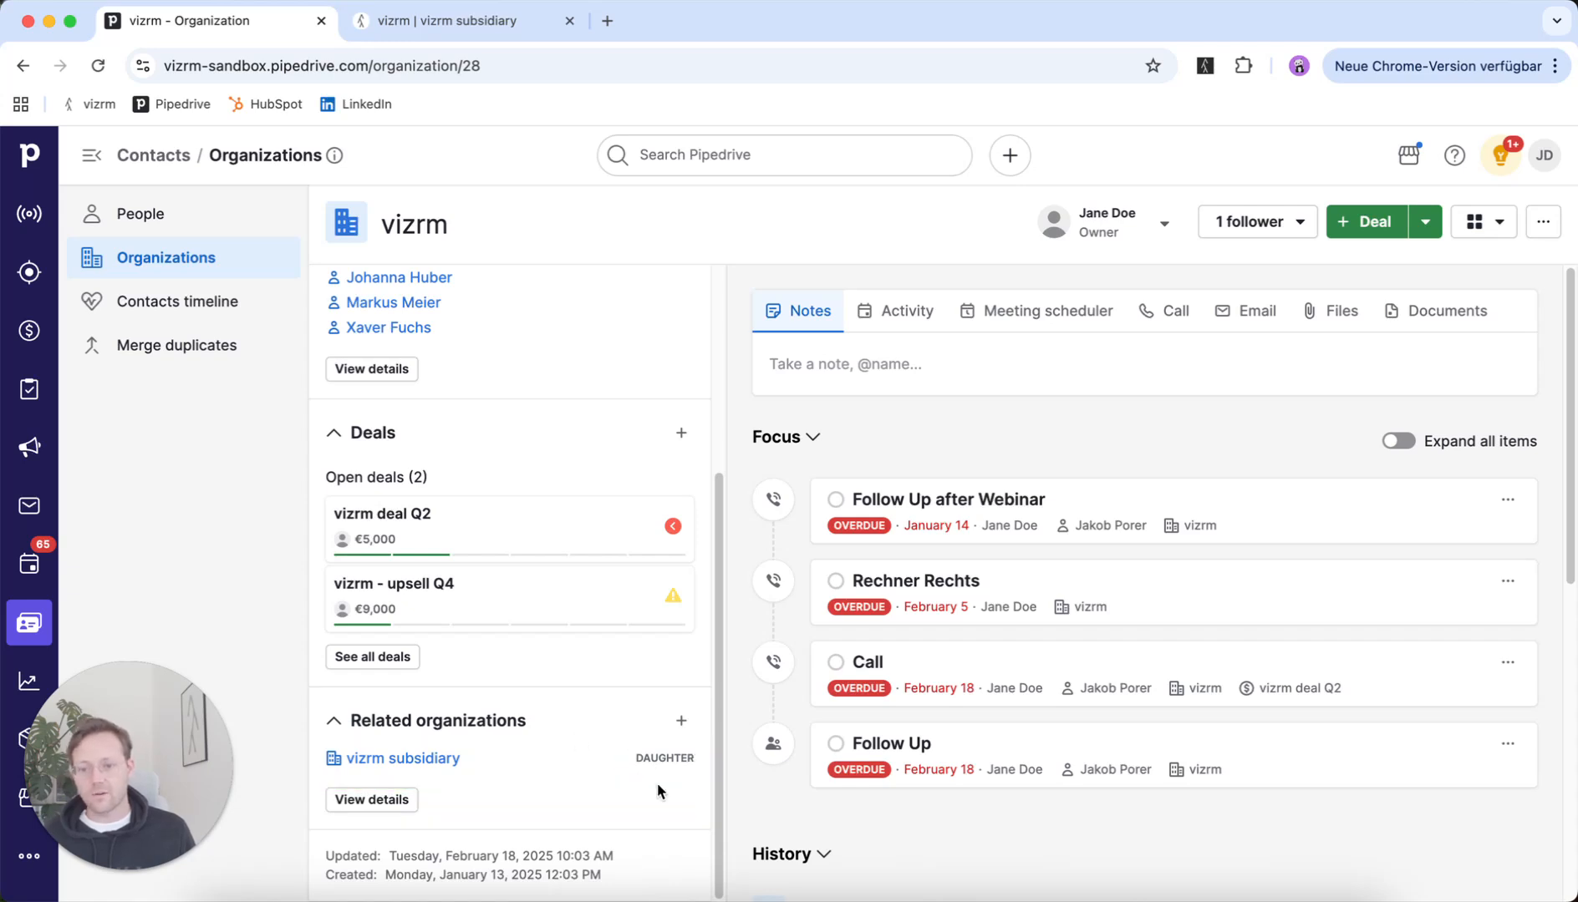
pyautogui.moveTo(639, 755); pyautogui.dragTo(686, 794)
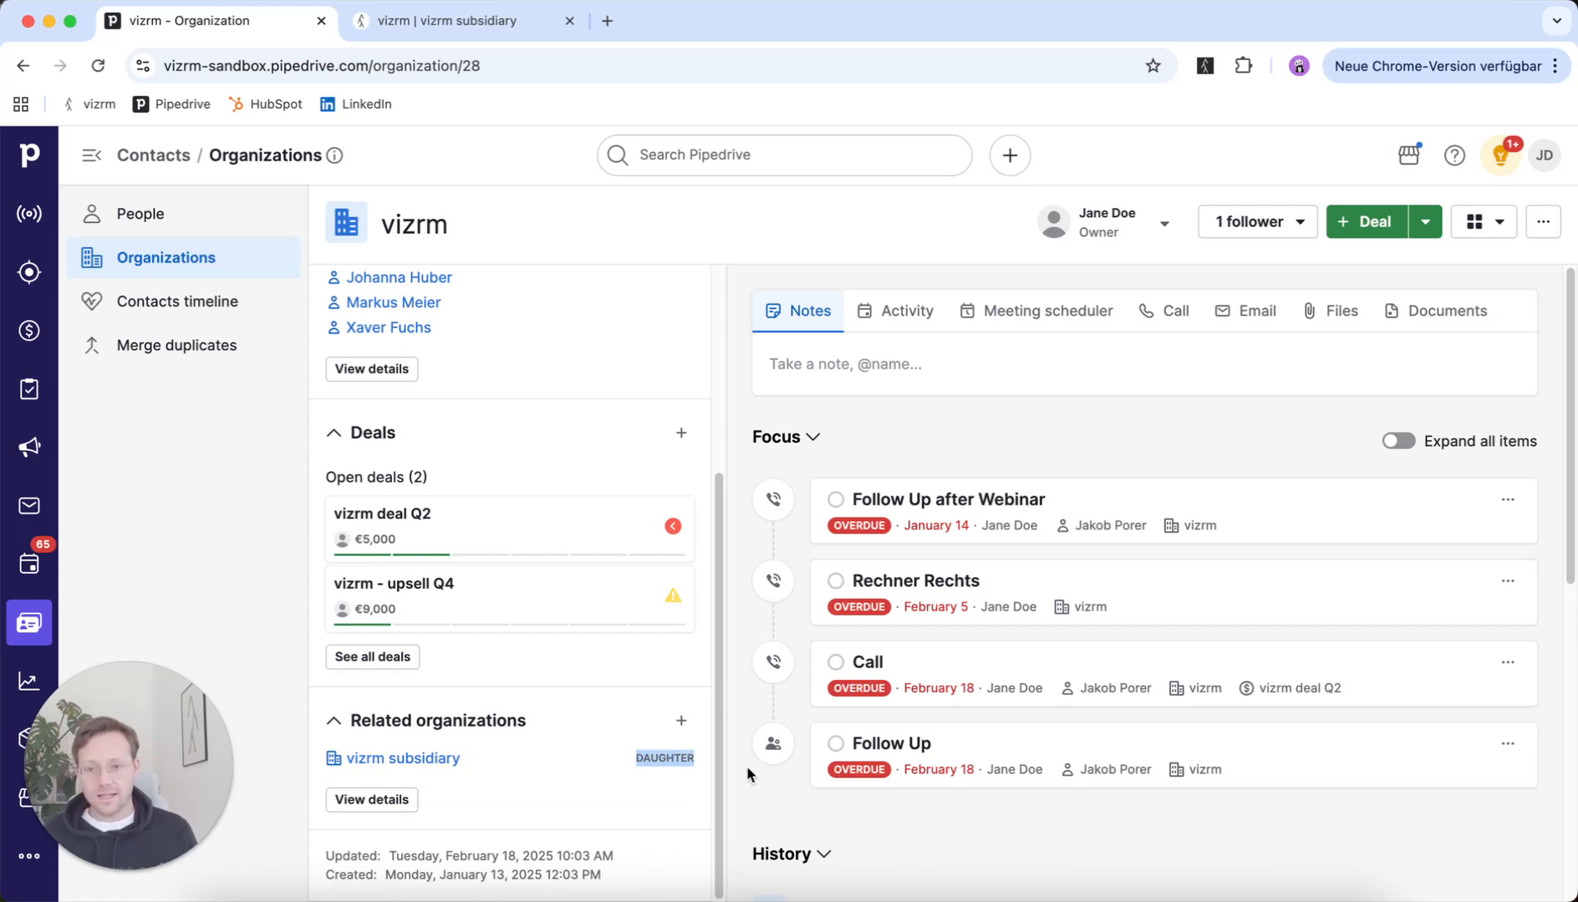
# Step: Return to the vizrm org chart and create an activity for the vizrm organization only, with the subject "For Organization"
pyautogui.click(459, 25)
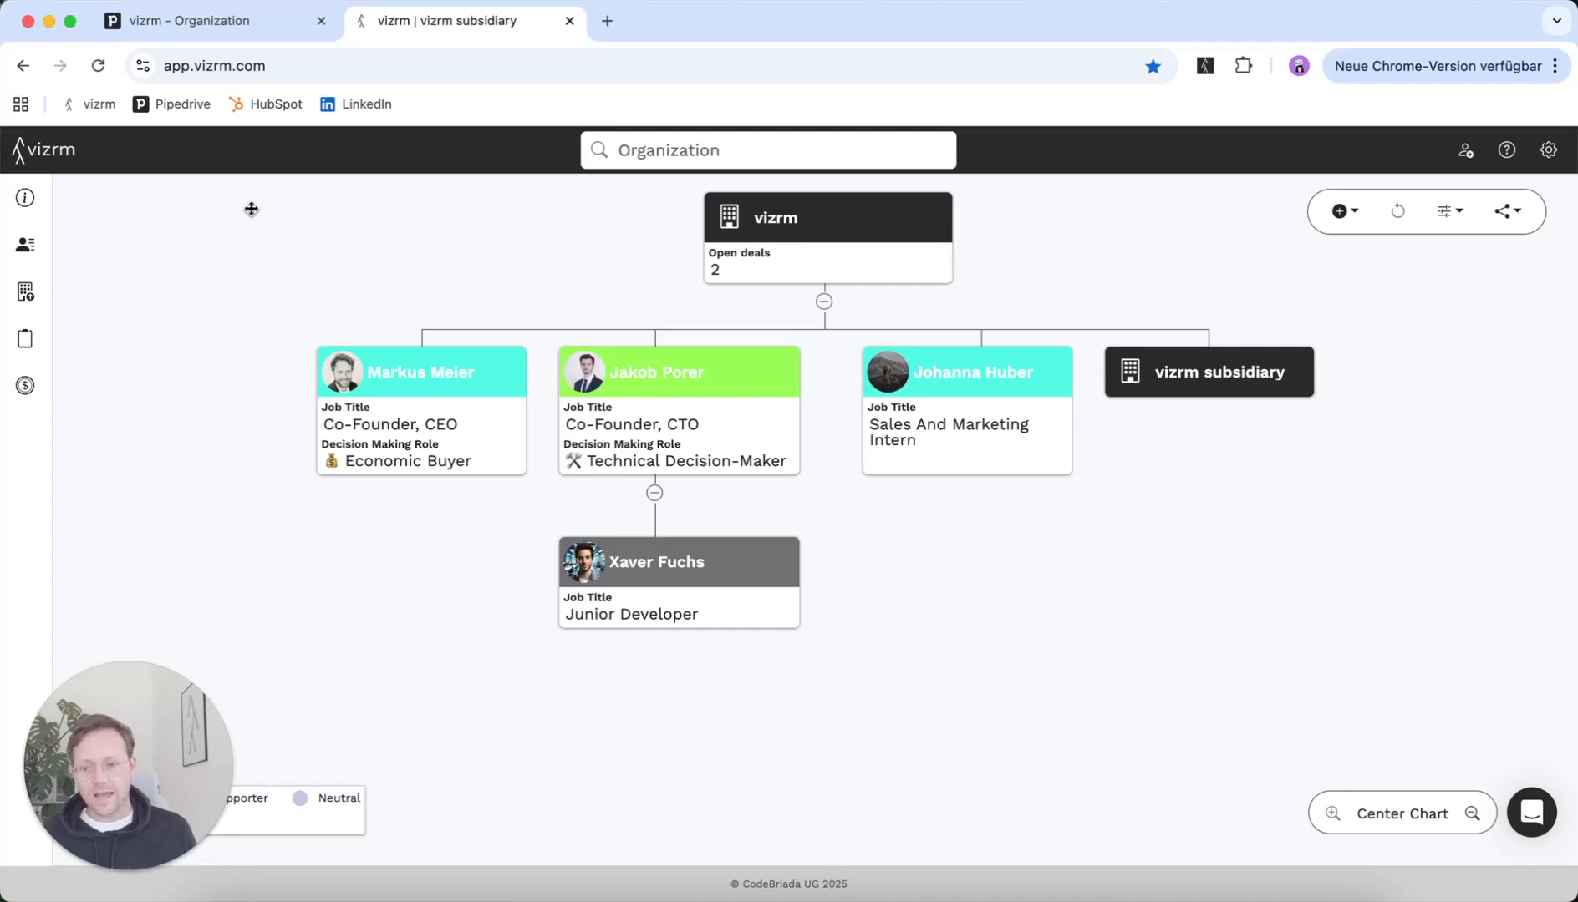
pyautogui.click(789, 222)
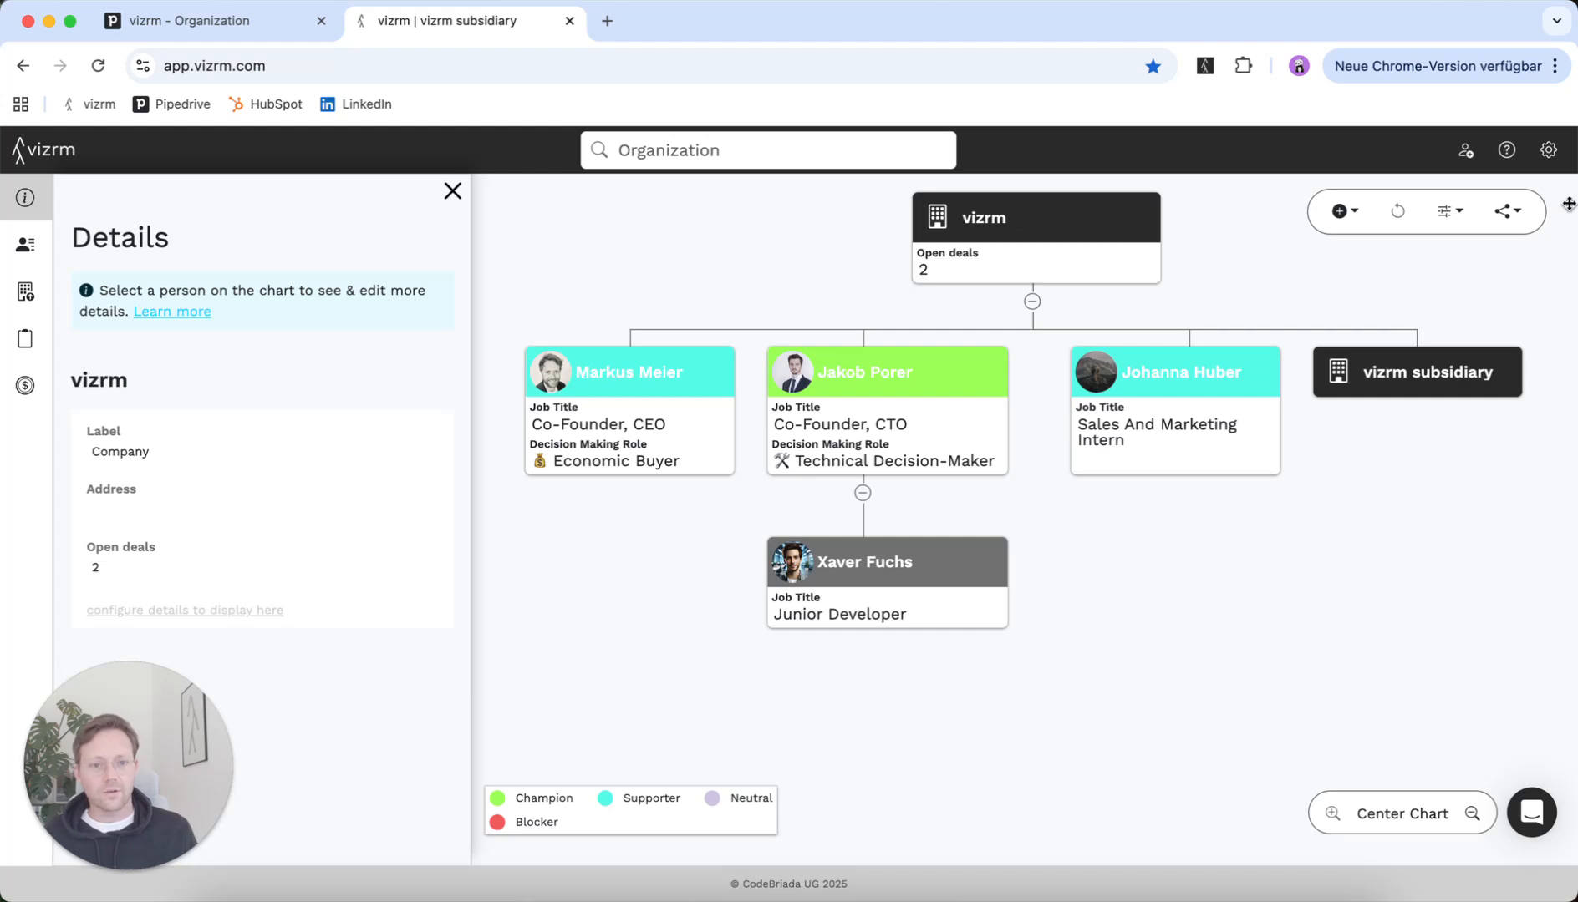
pyautogui.click(1340, 214)
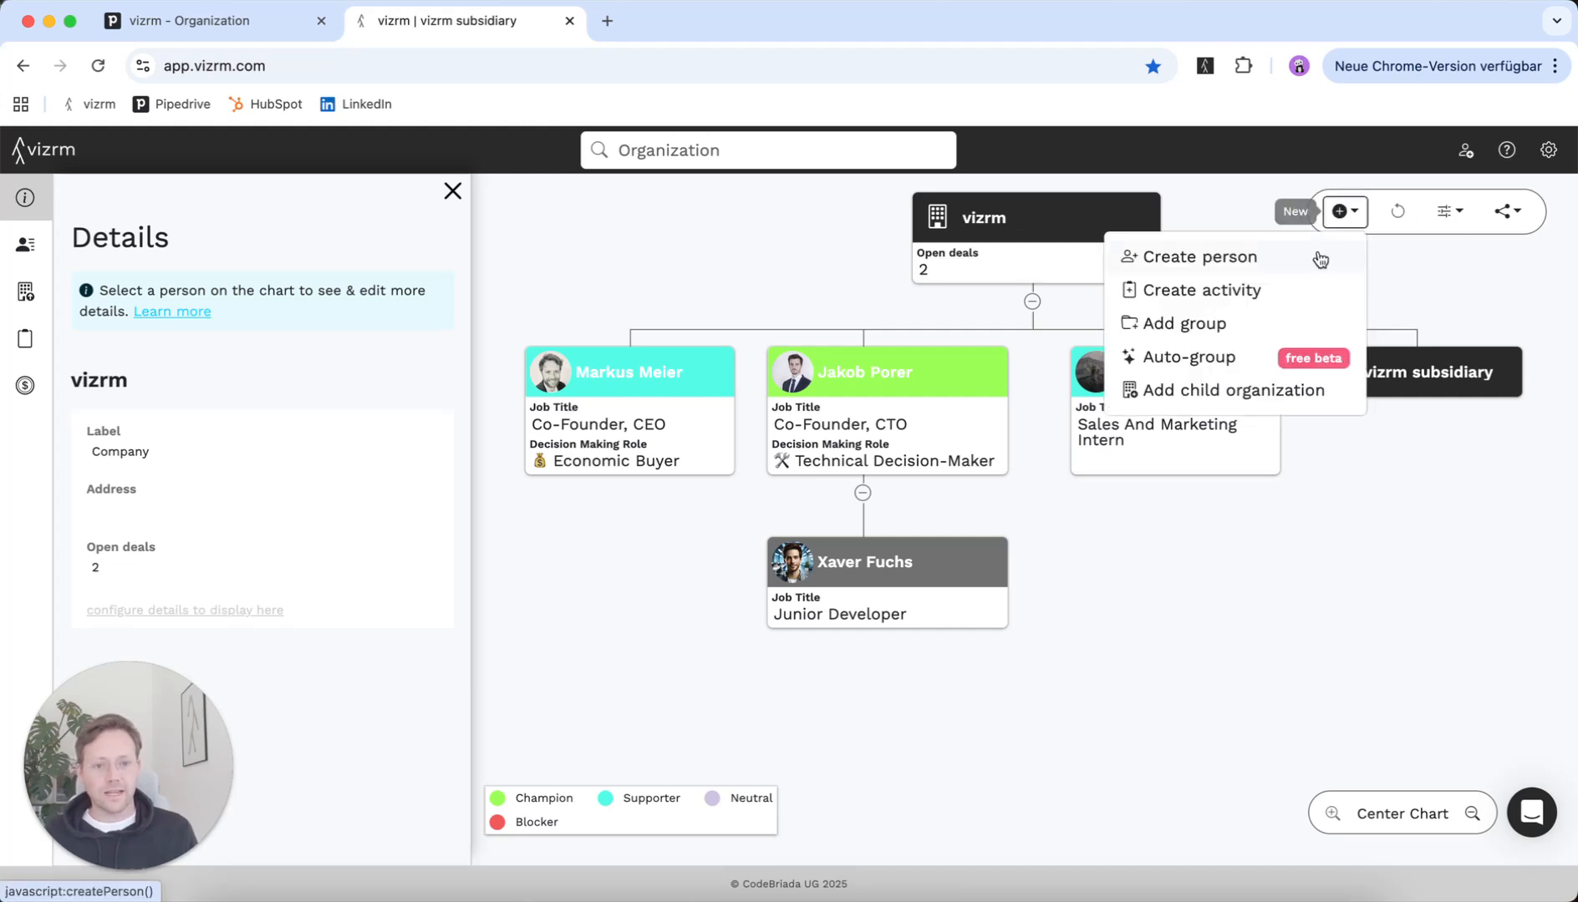
pyautogui.click(1227, 293)
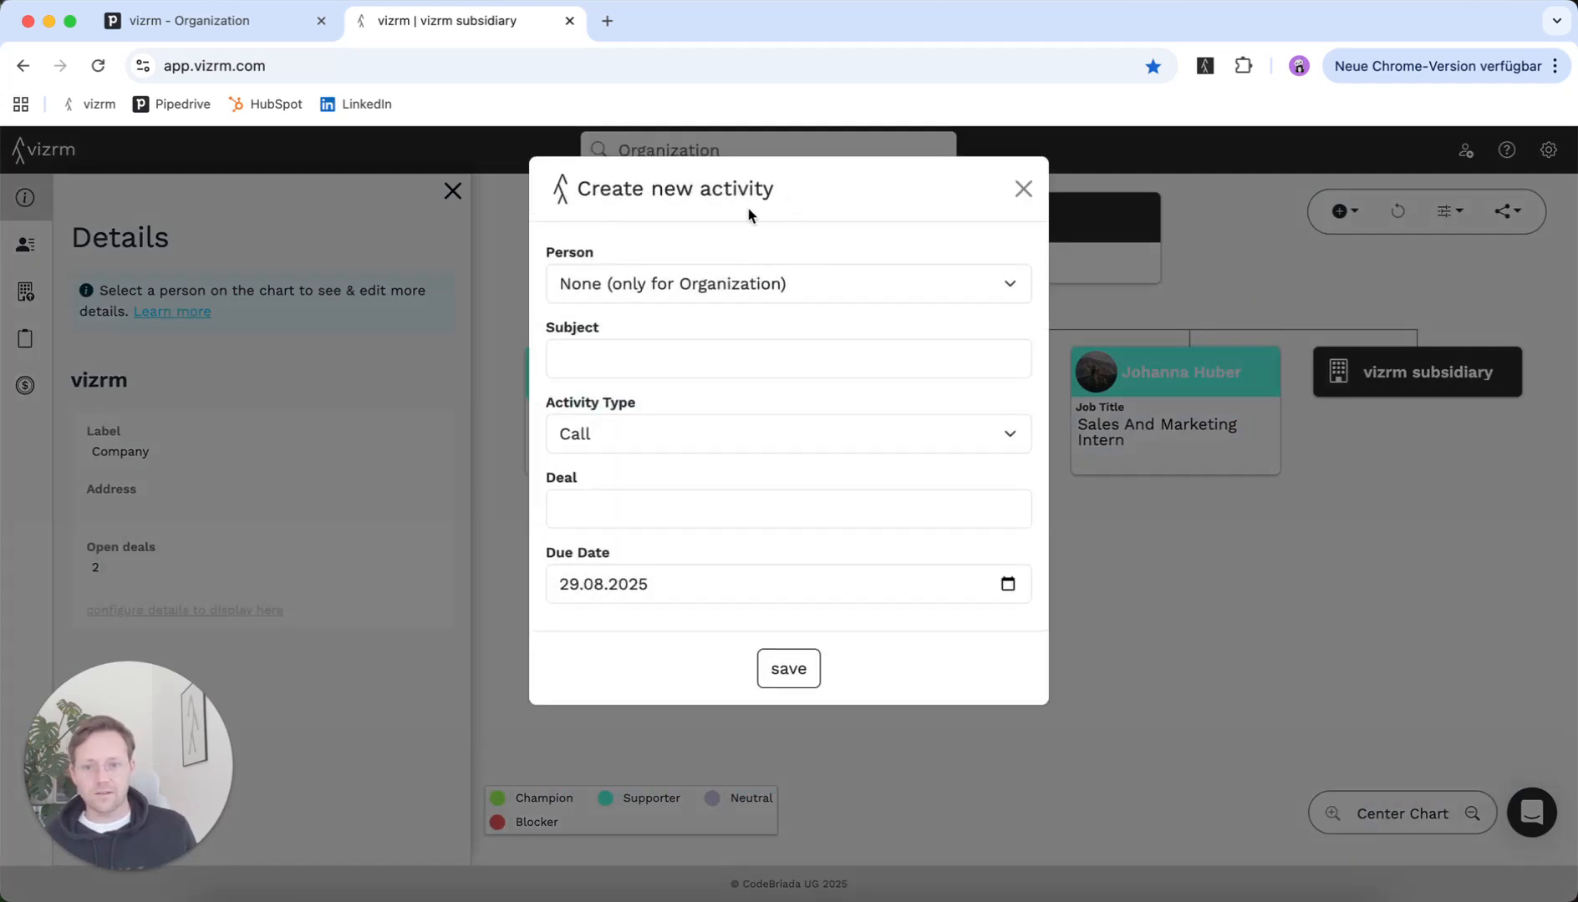
pyautogui.moveTo(540, 252)
pyautogui.mouseDown()
pyautogui.moveTo(1021, 342)
pyautogui.moveTo(1035, 324)
pyautogui.mouseUp()
pyautogui.click(621, 358)
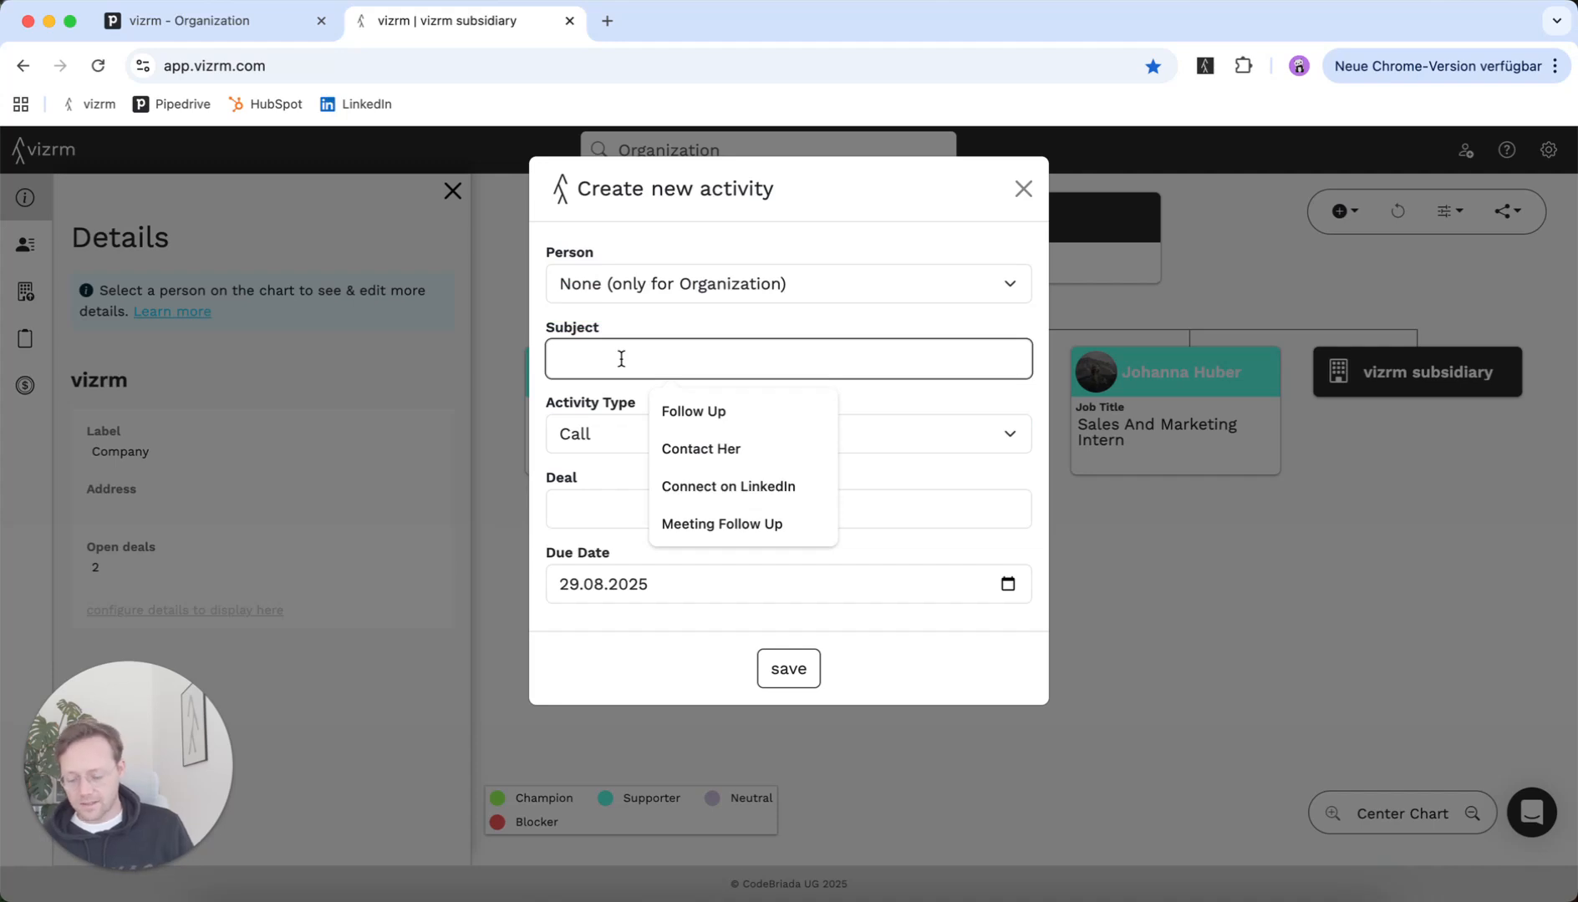
pyautogui.write('For Organi')
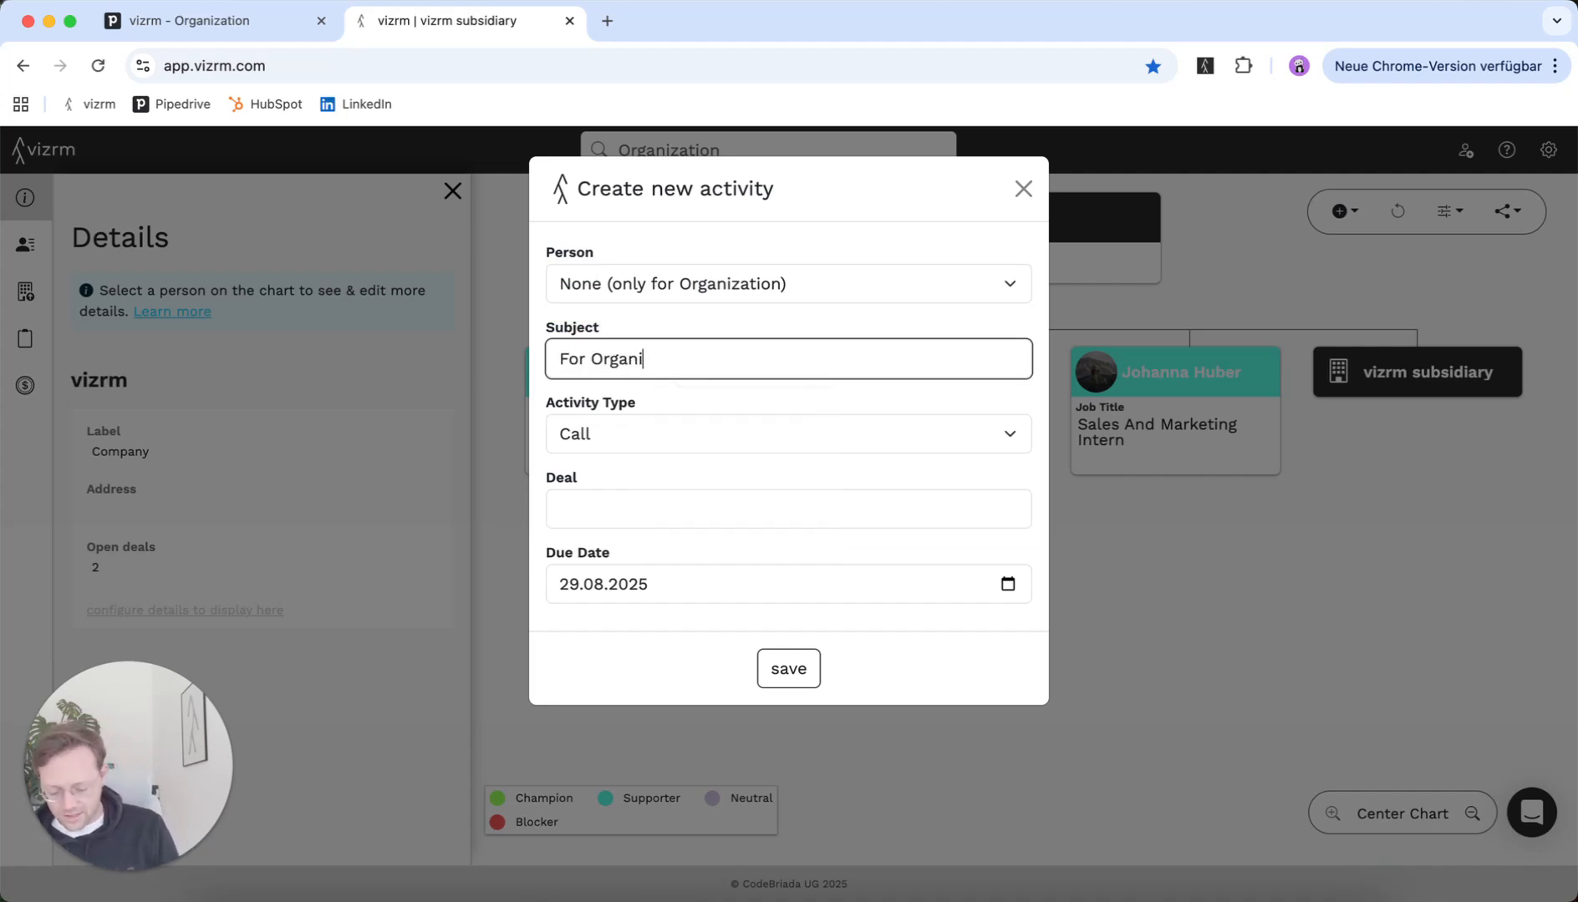
pyautogui.click(802, 678)
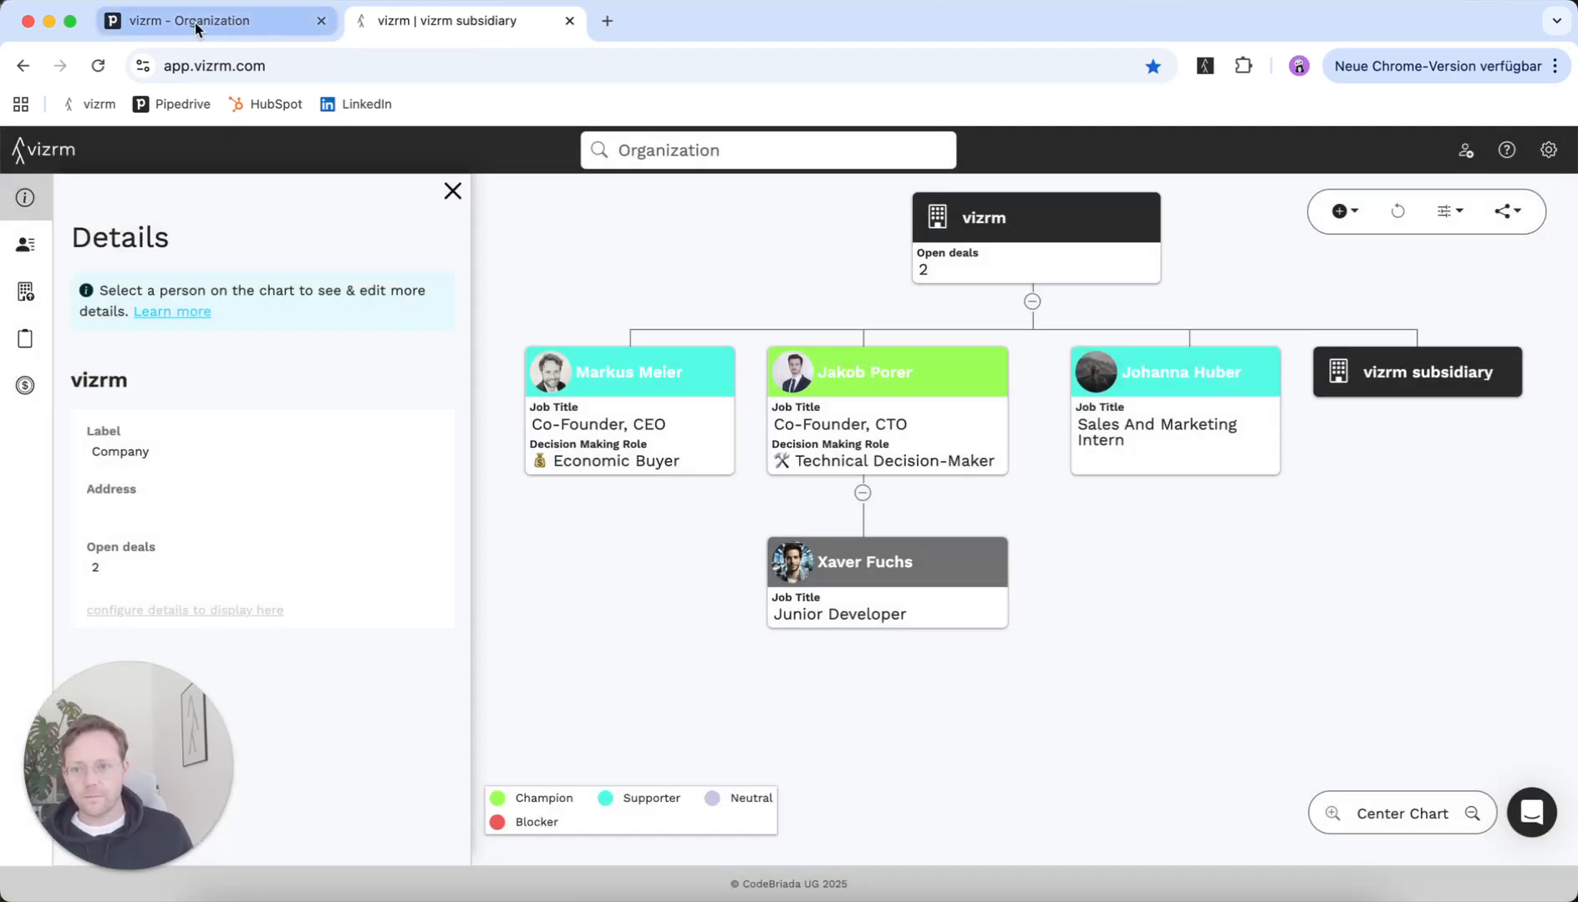
# Step: Check the vizrm organization's Focus list in Pipedrive for the "For Organization" activity
pyautogui.click(198, 29)
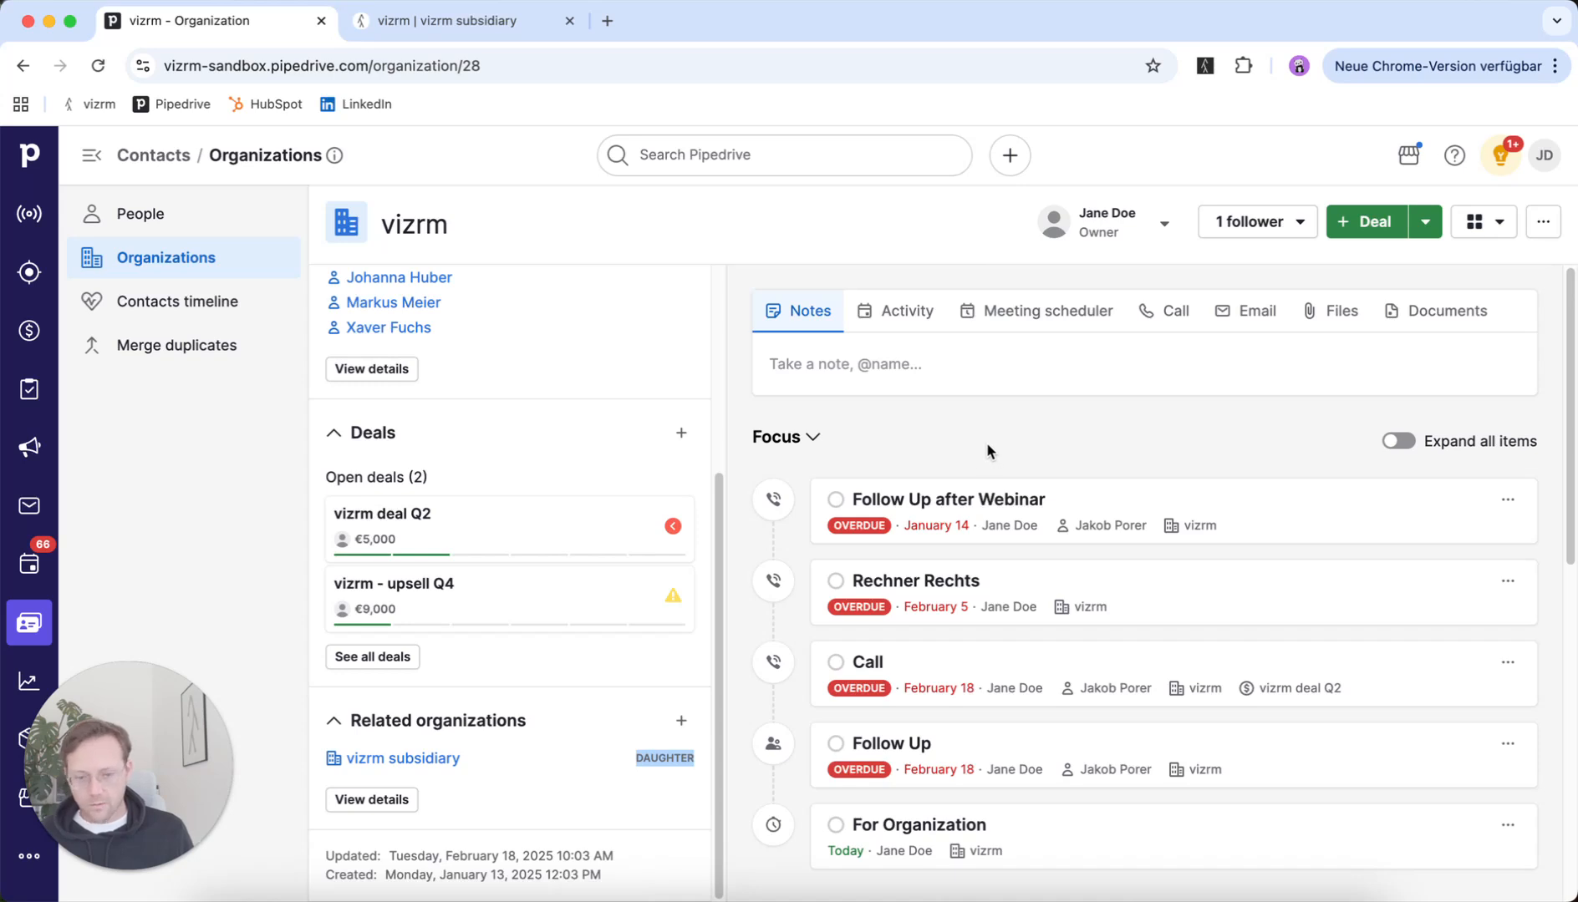
pyautogui.scroll(-1, 986, 442)
pyautogui.moveTo(1040, 793); pyautogui.dragTo(1568, 836)
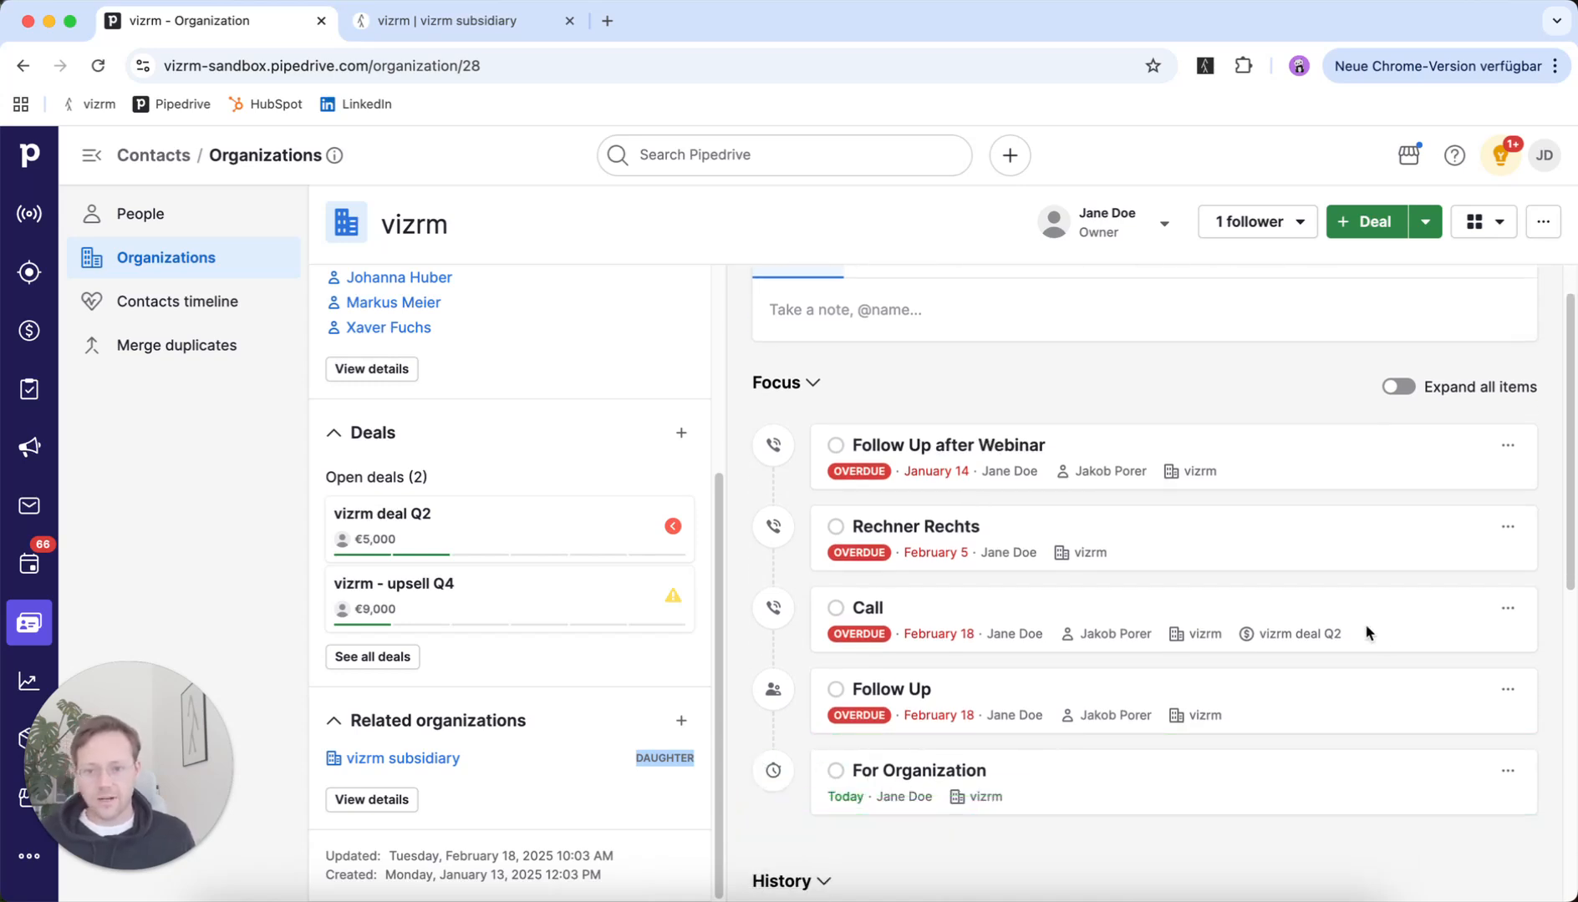
# Step: Return to the vizrm org chart and create a Task activity for the Economic Buyer, with "For" and the contact's first name as subject
pyautogui.click(409, 21)
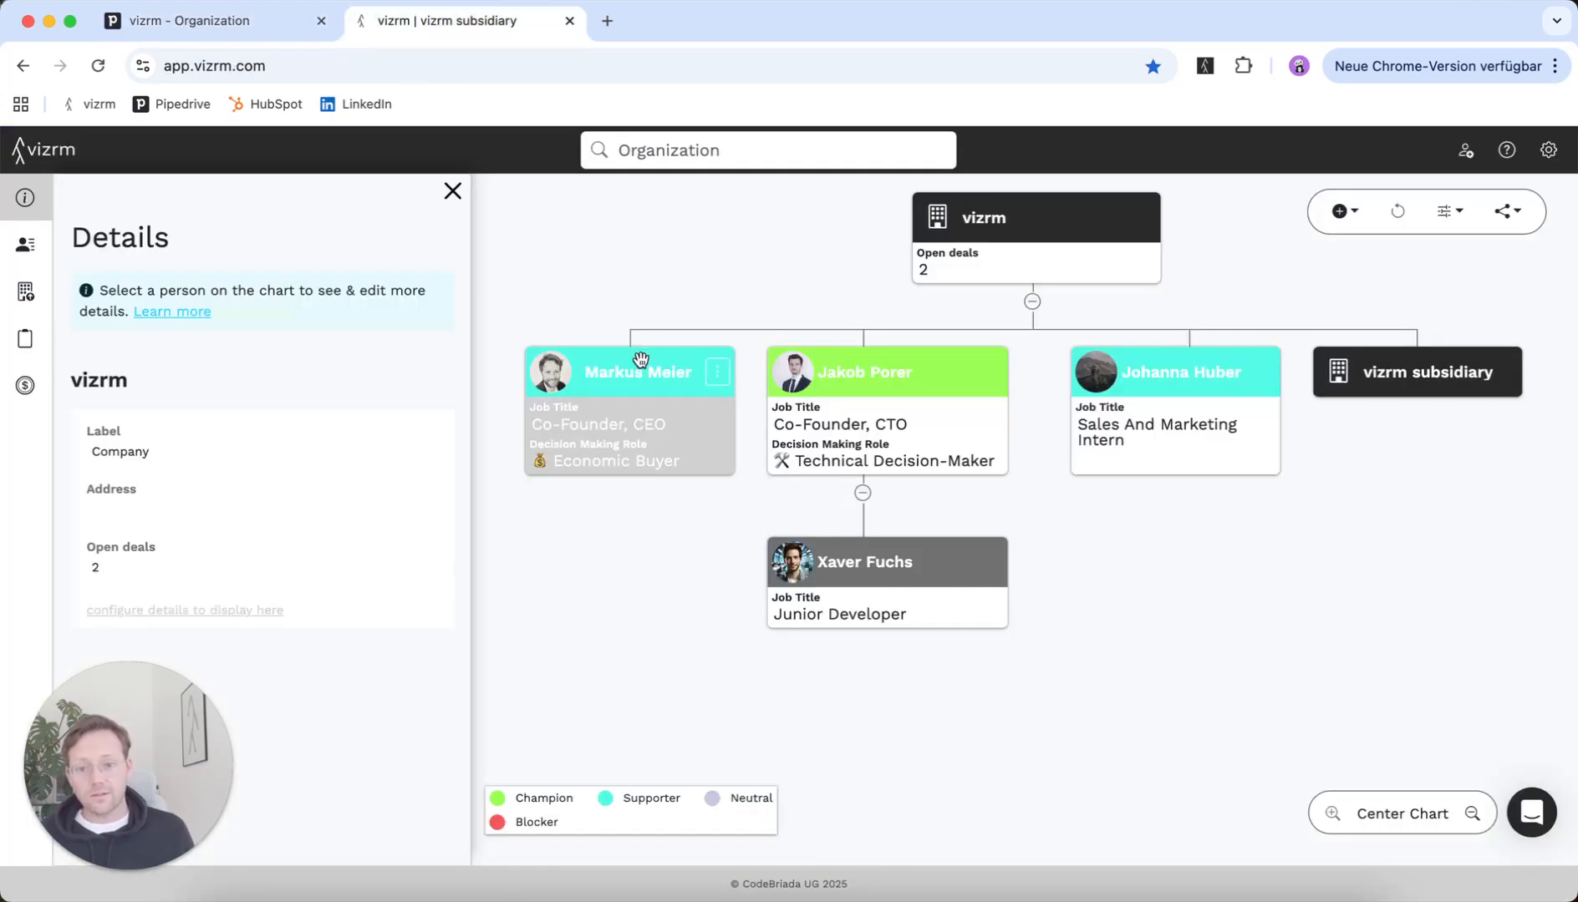
pyautogui.click(717, 372)
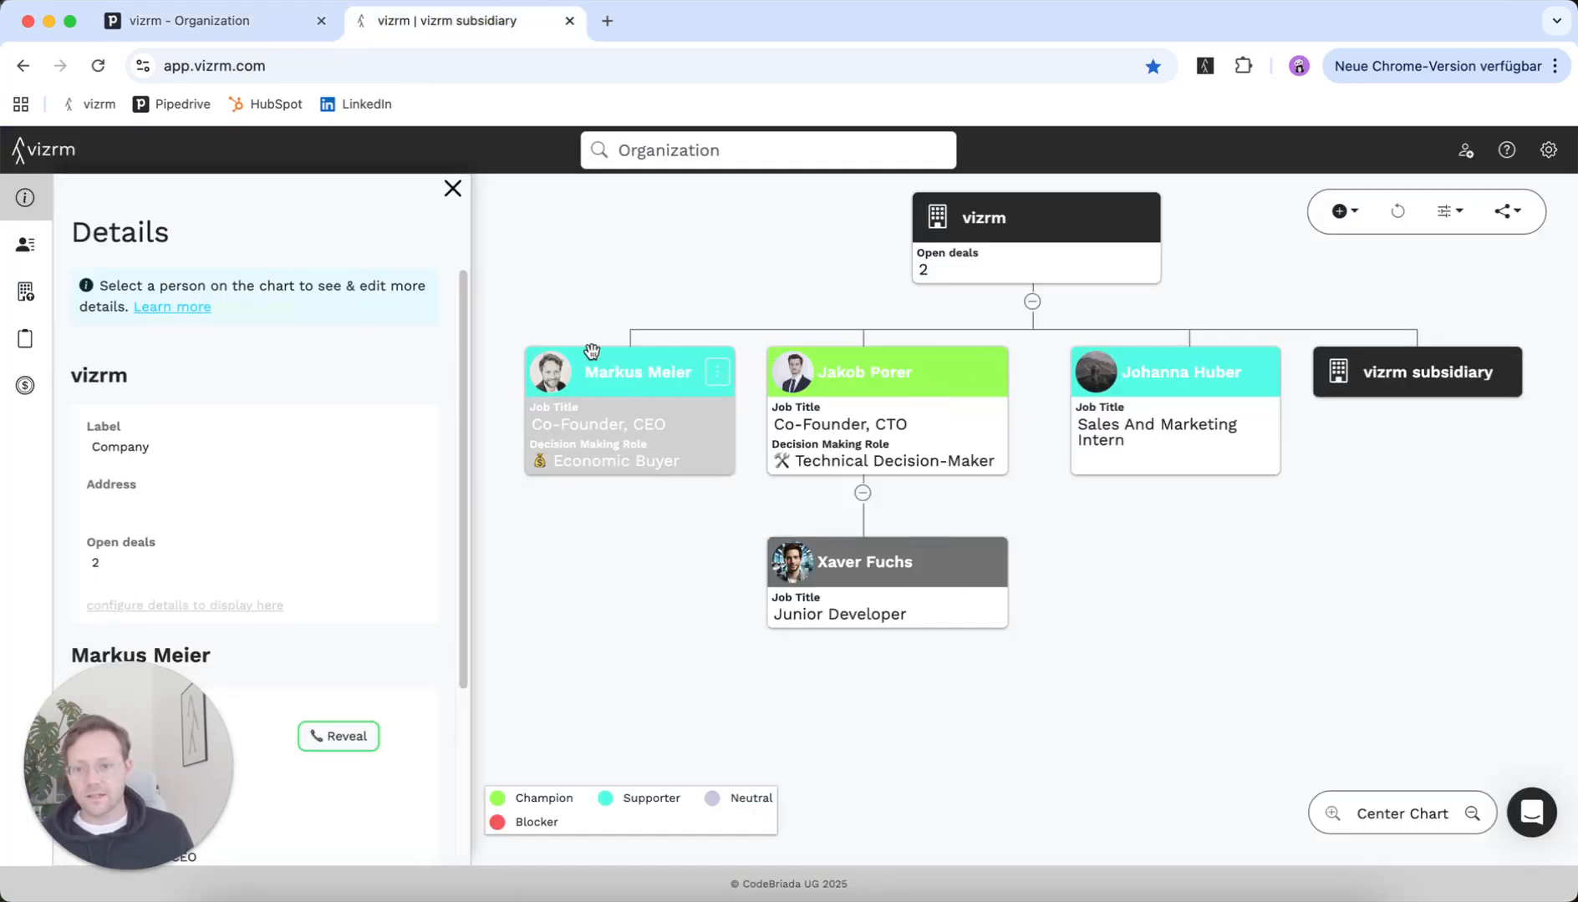
pyautogui.click(58, 342)
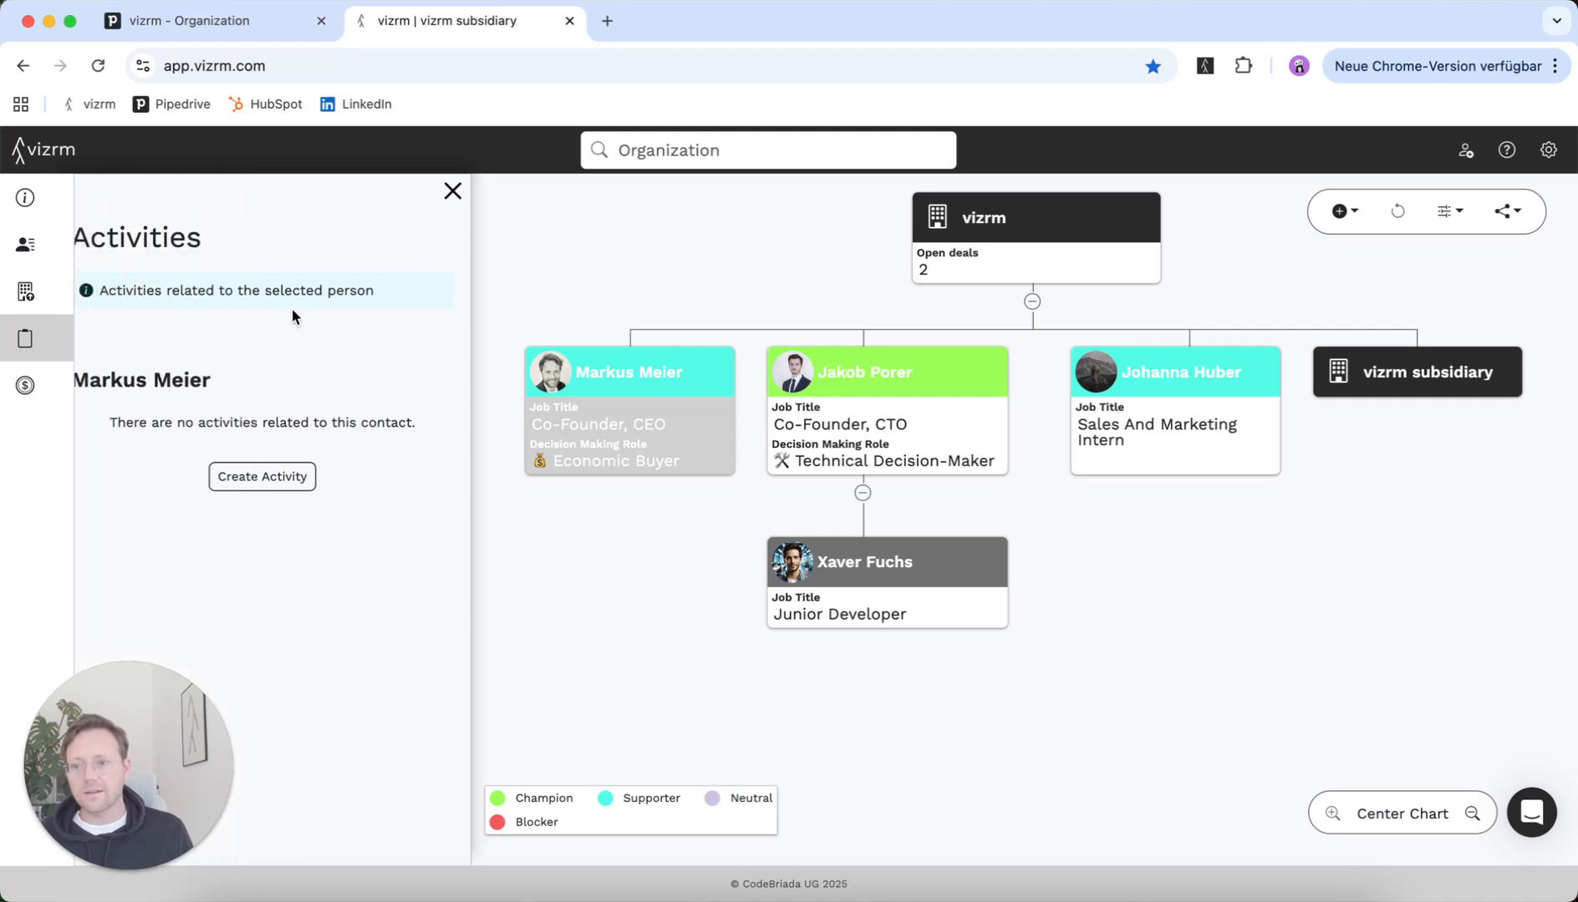
pyautogui.click(250, 477)
pyautogui.click(778, 285)
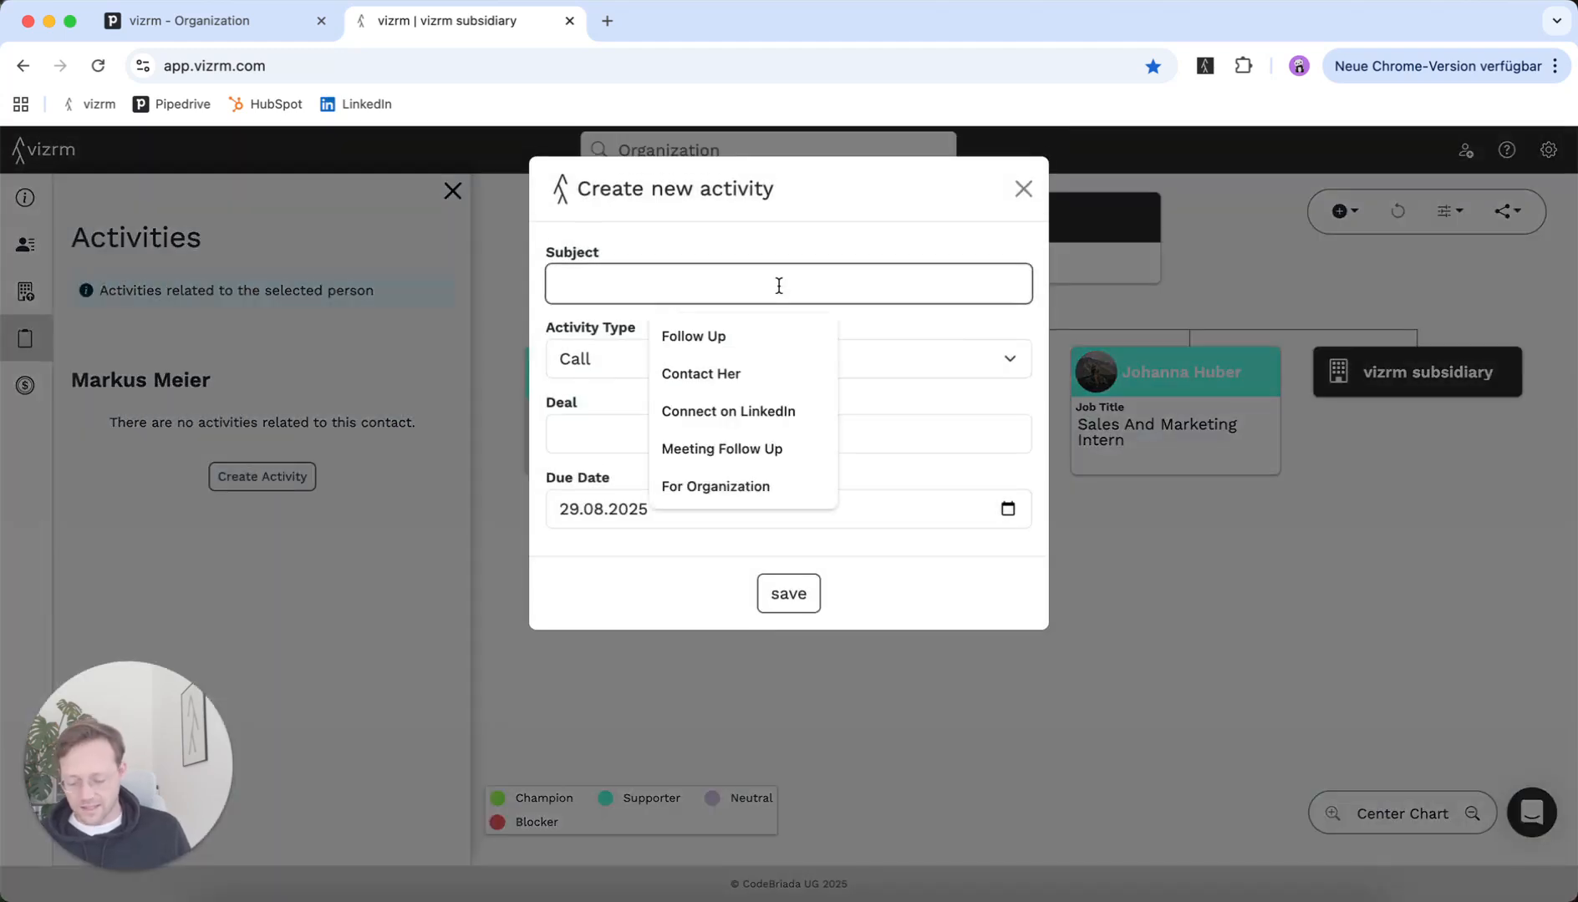
pyautogui.write('For MArkus')
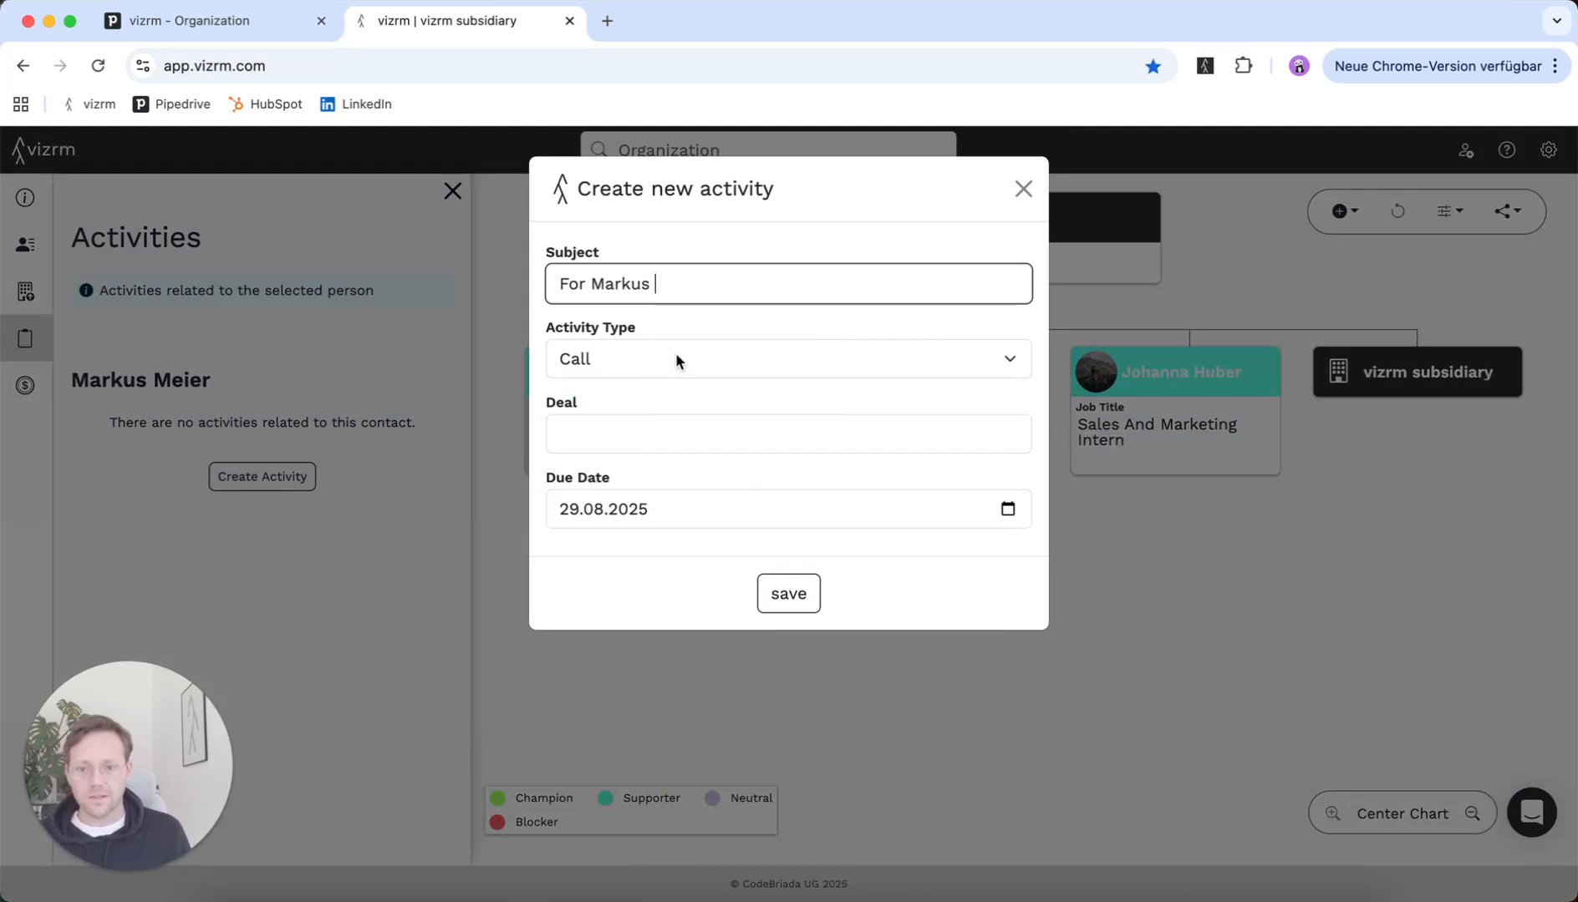
pyautogui.click(788, 594)
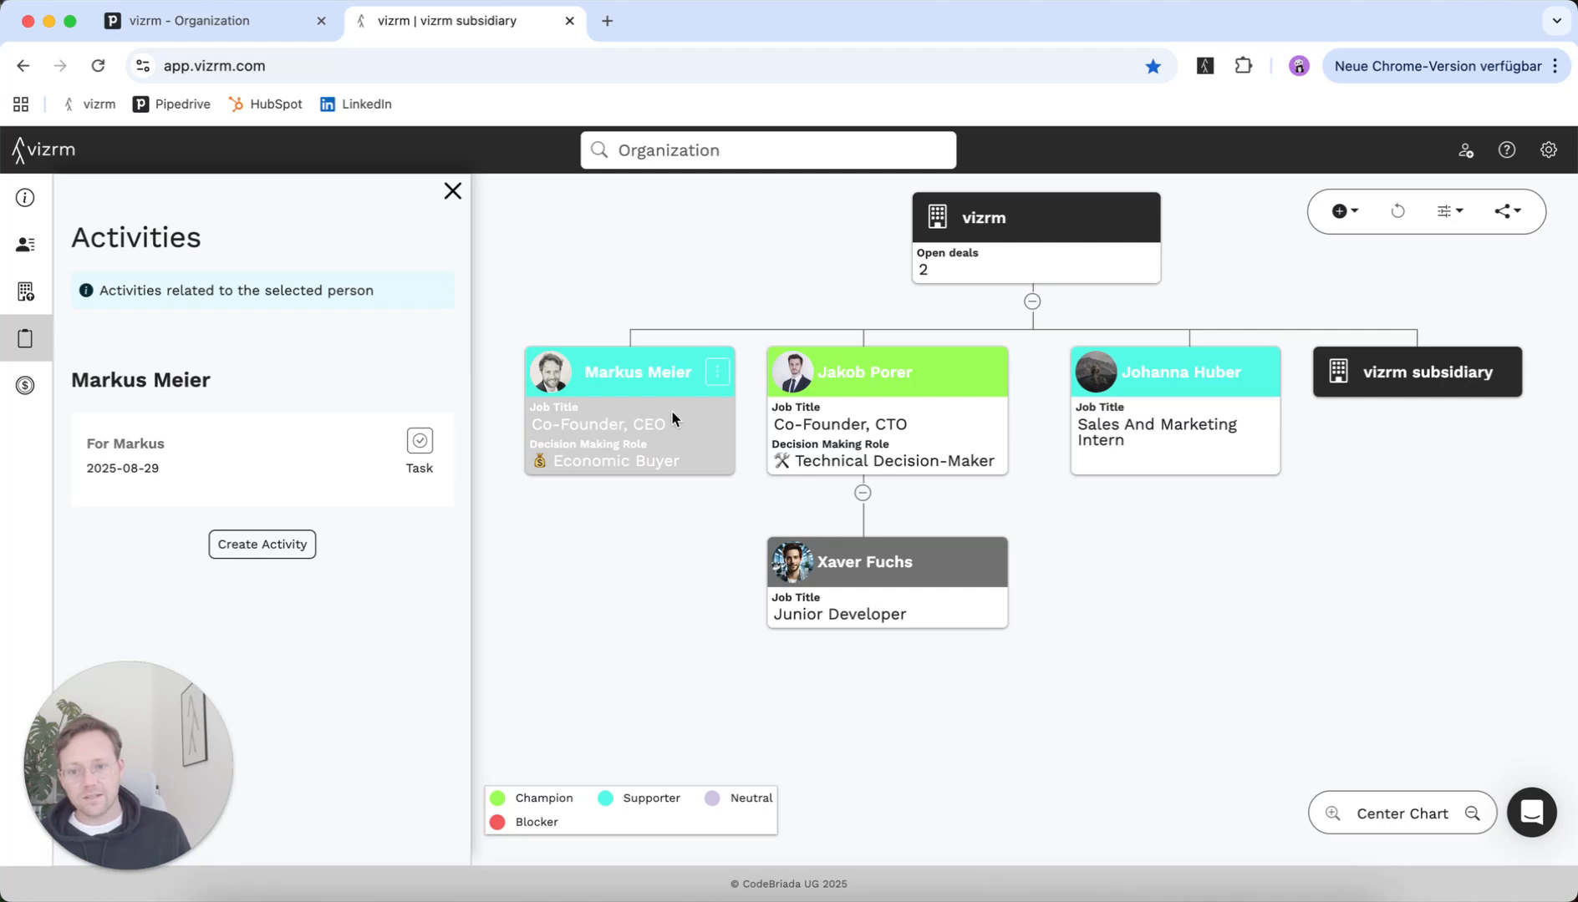
# Step: Switch to Pipedrive and check the vizrm organization's Focus list for the Economic Buyer's new task
pyautogui.click(717, 373)
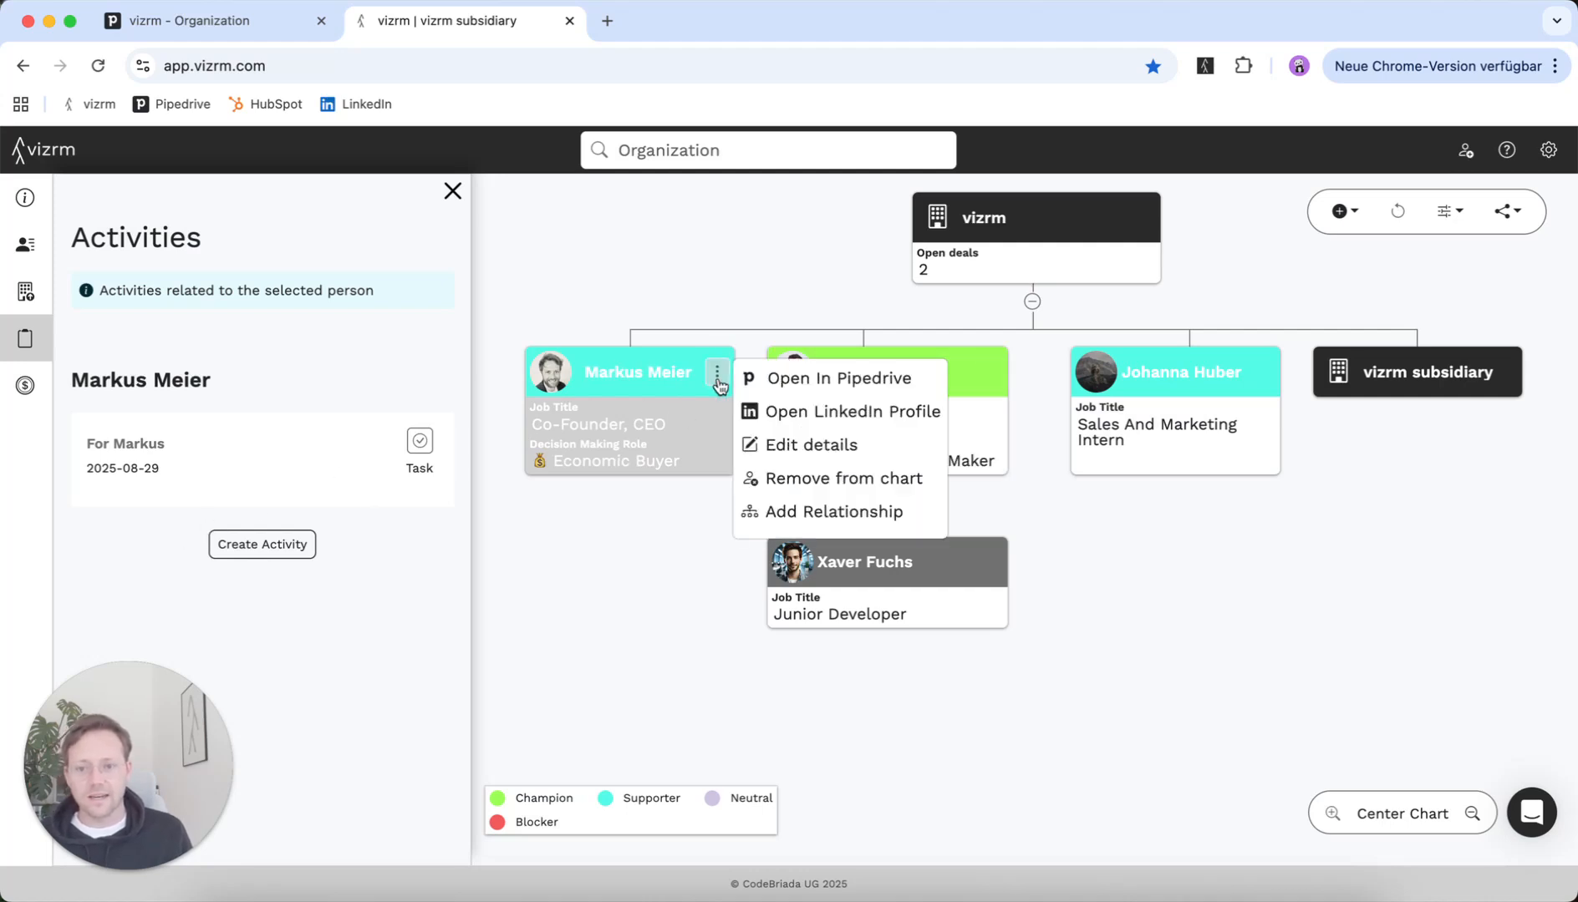
pyautogui.click(831, 378)
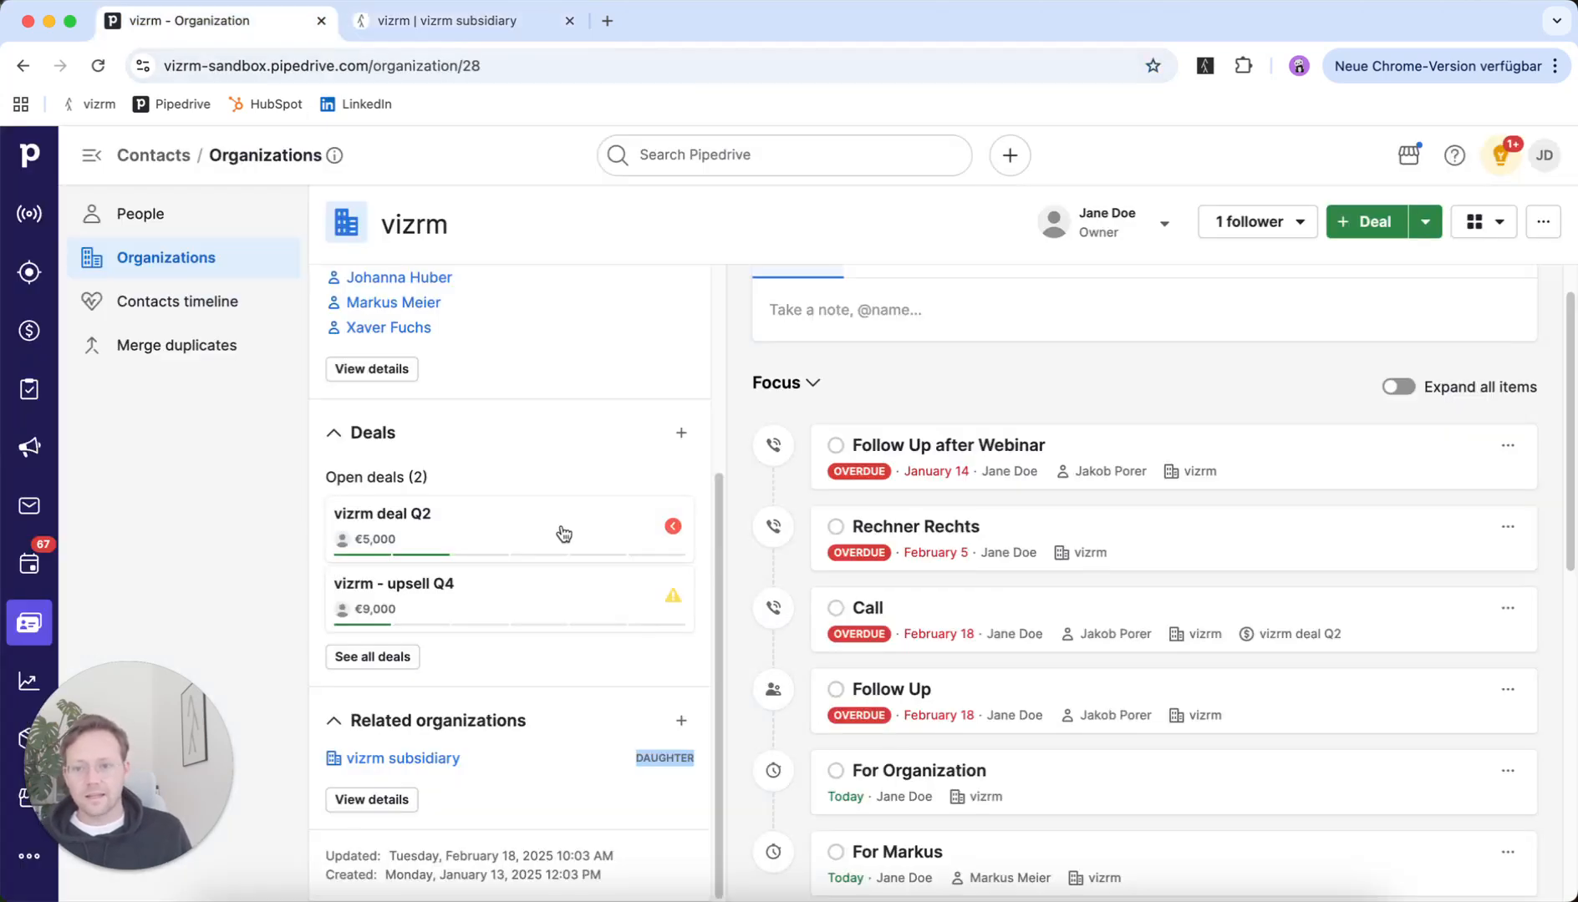
pyautogui.scroll(-3, 1017, 703)
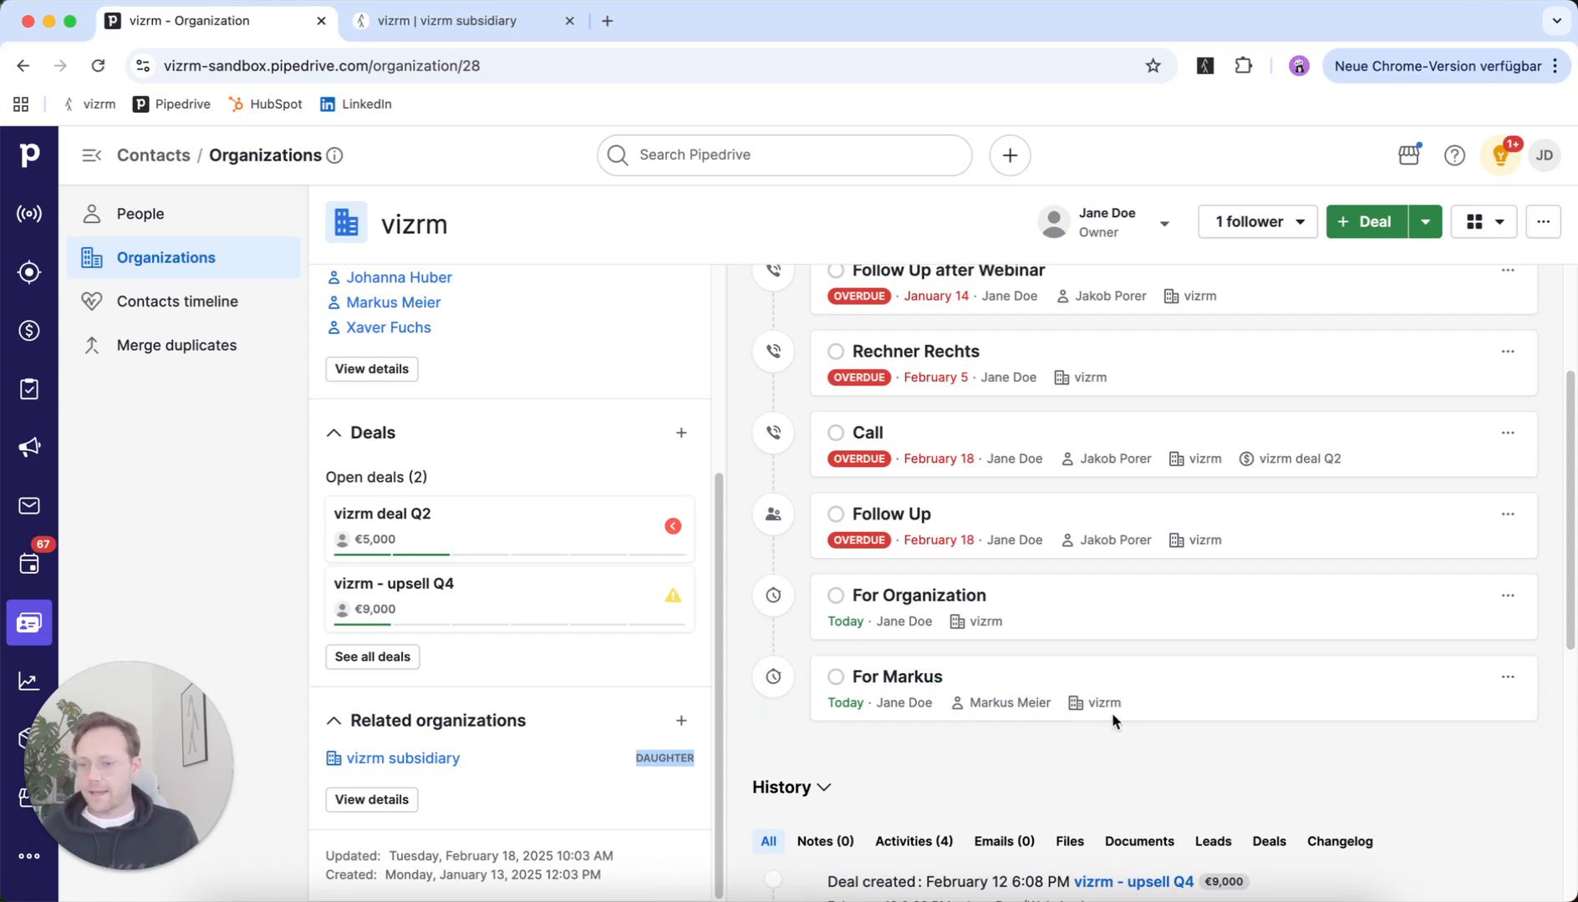
# Step: Mark the Economic Buyer's task as done in the vizrm chart and check it in the organization's Pipedrive history
pyautogui.click(468, 20)
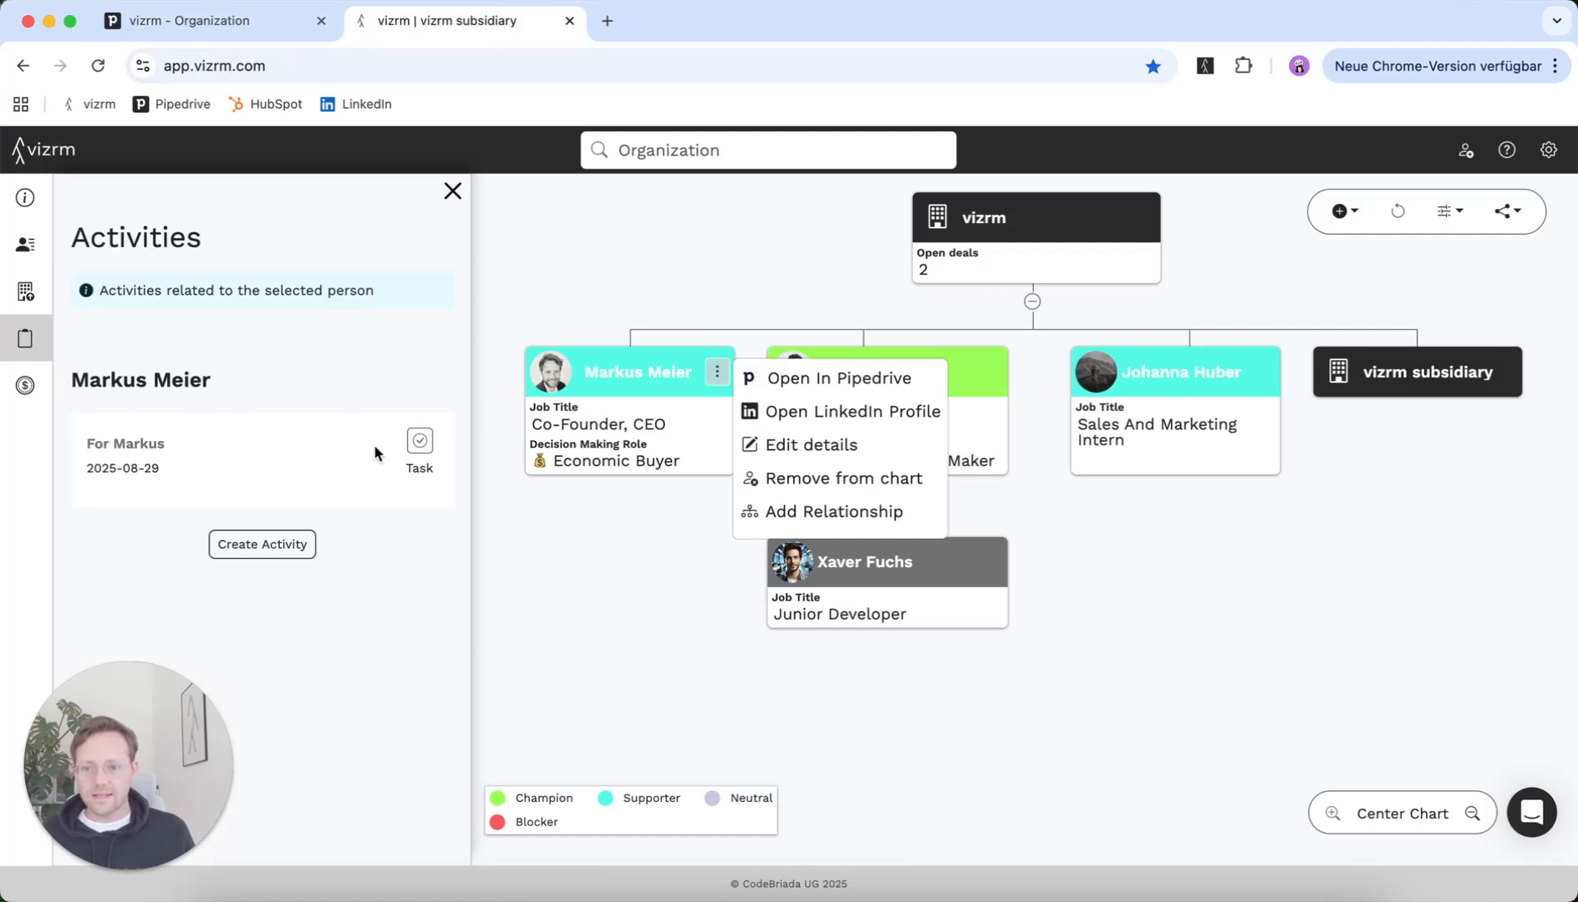
pyautogui.click(418, 447)
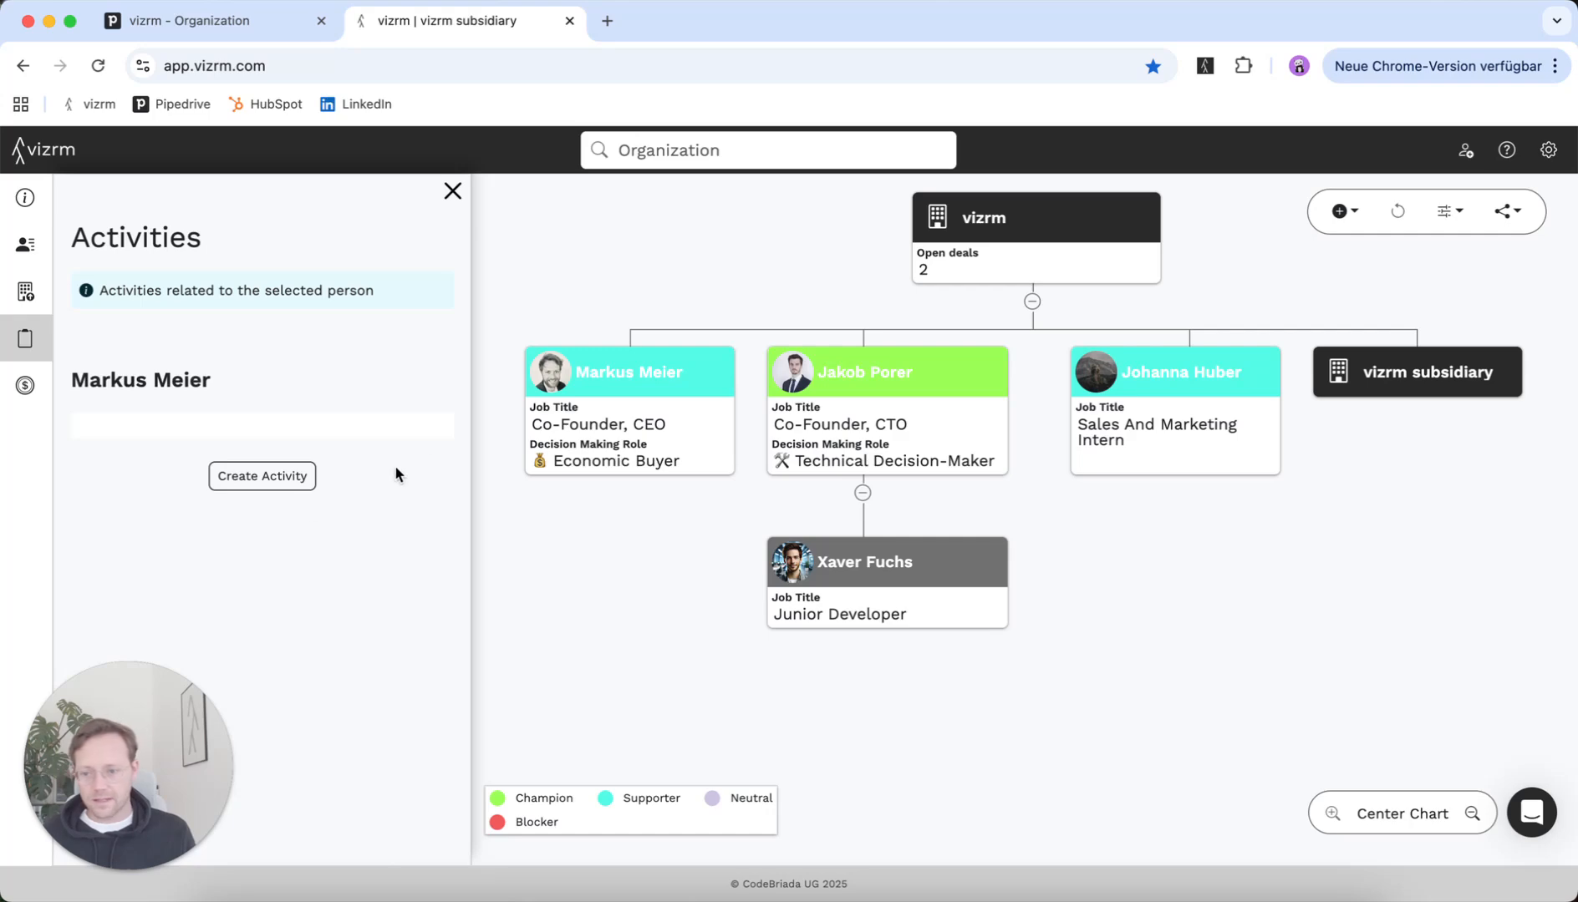
pyautogui.click(229, 27)
pyautogui.scroll(-2, 969, 709)
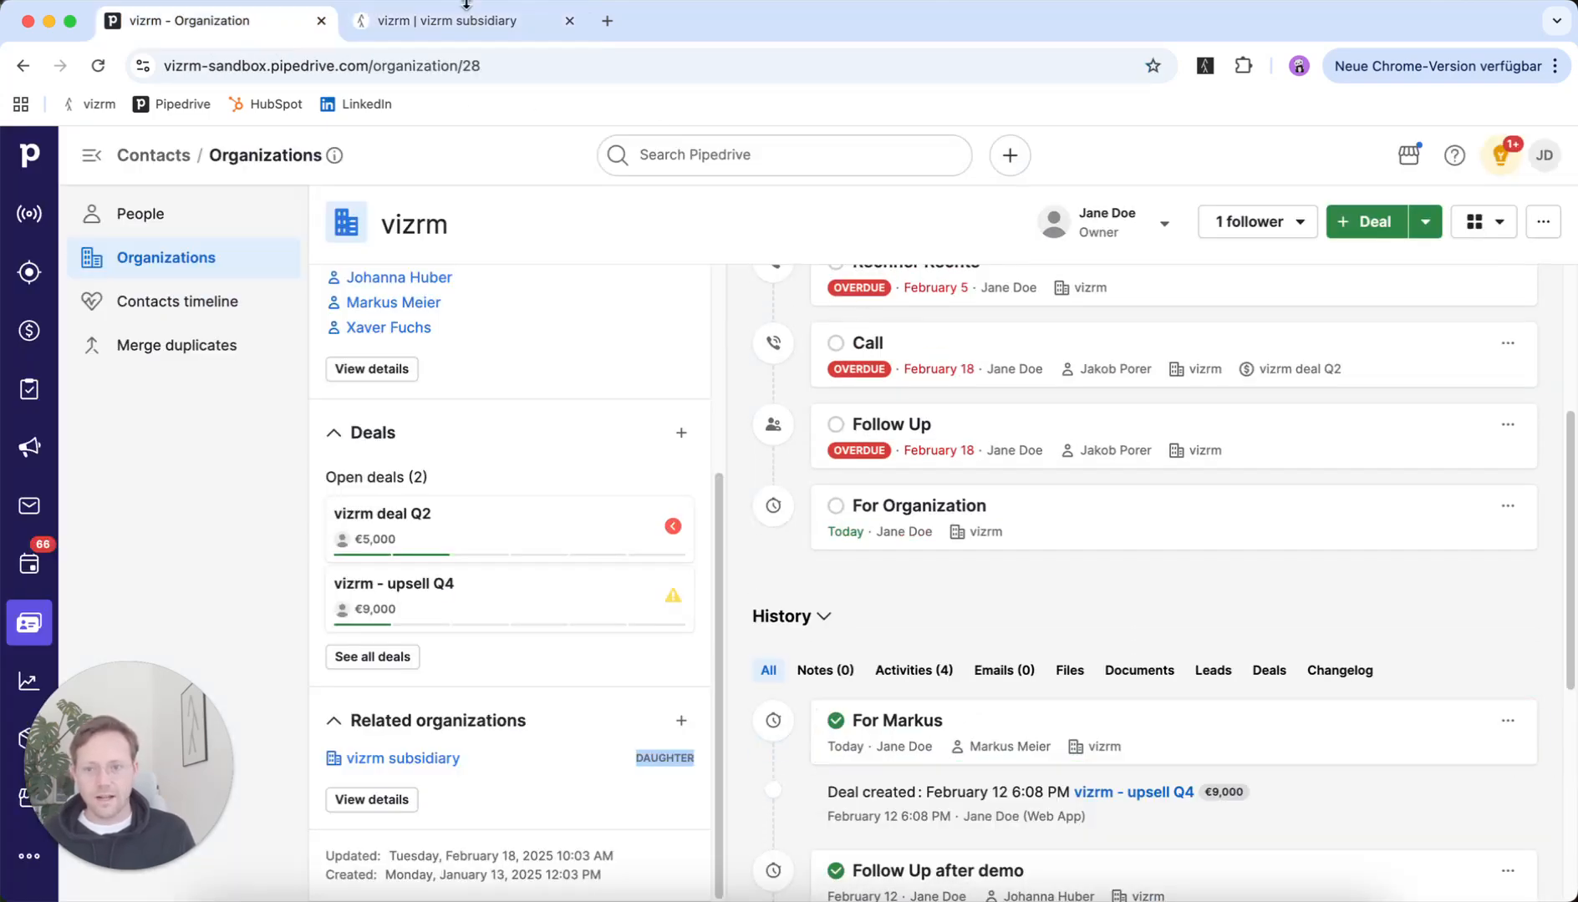
# Step: Return to the vizrm org chart and open the LinkedIn profile of the Technical Decision-Maker
pyautogui.click(409, 18)
pyautogui.click(990, 371)
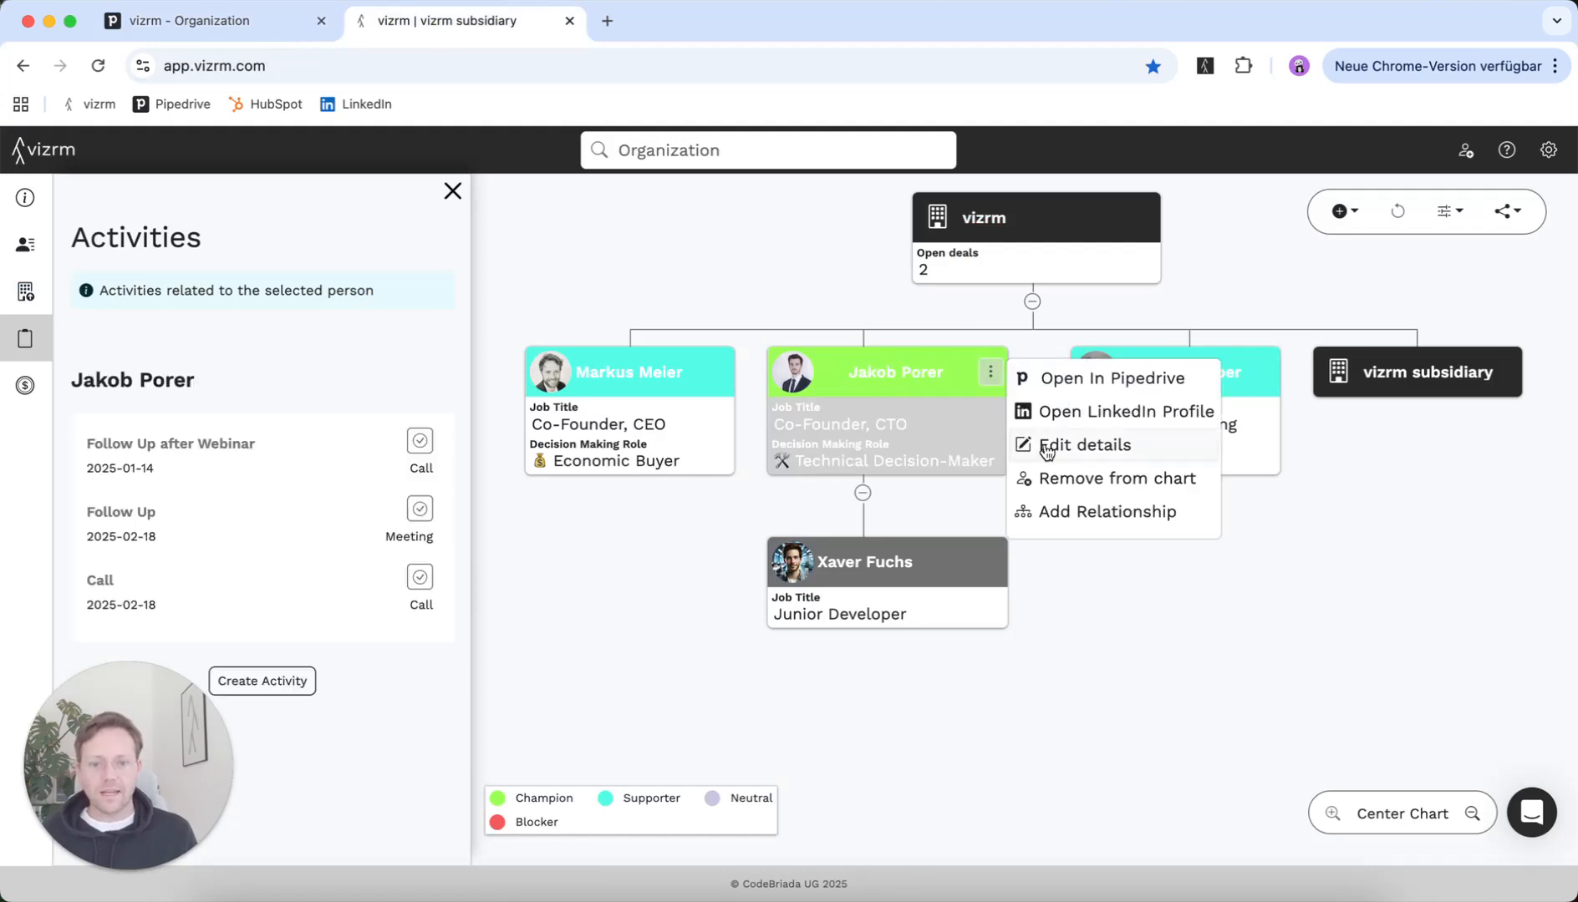
pyautogui.click(1057, 411)
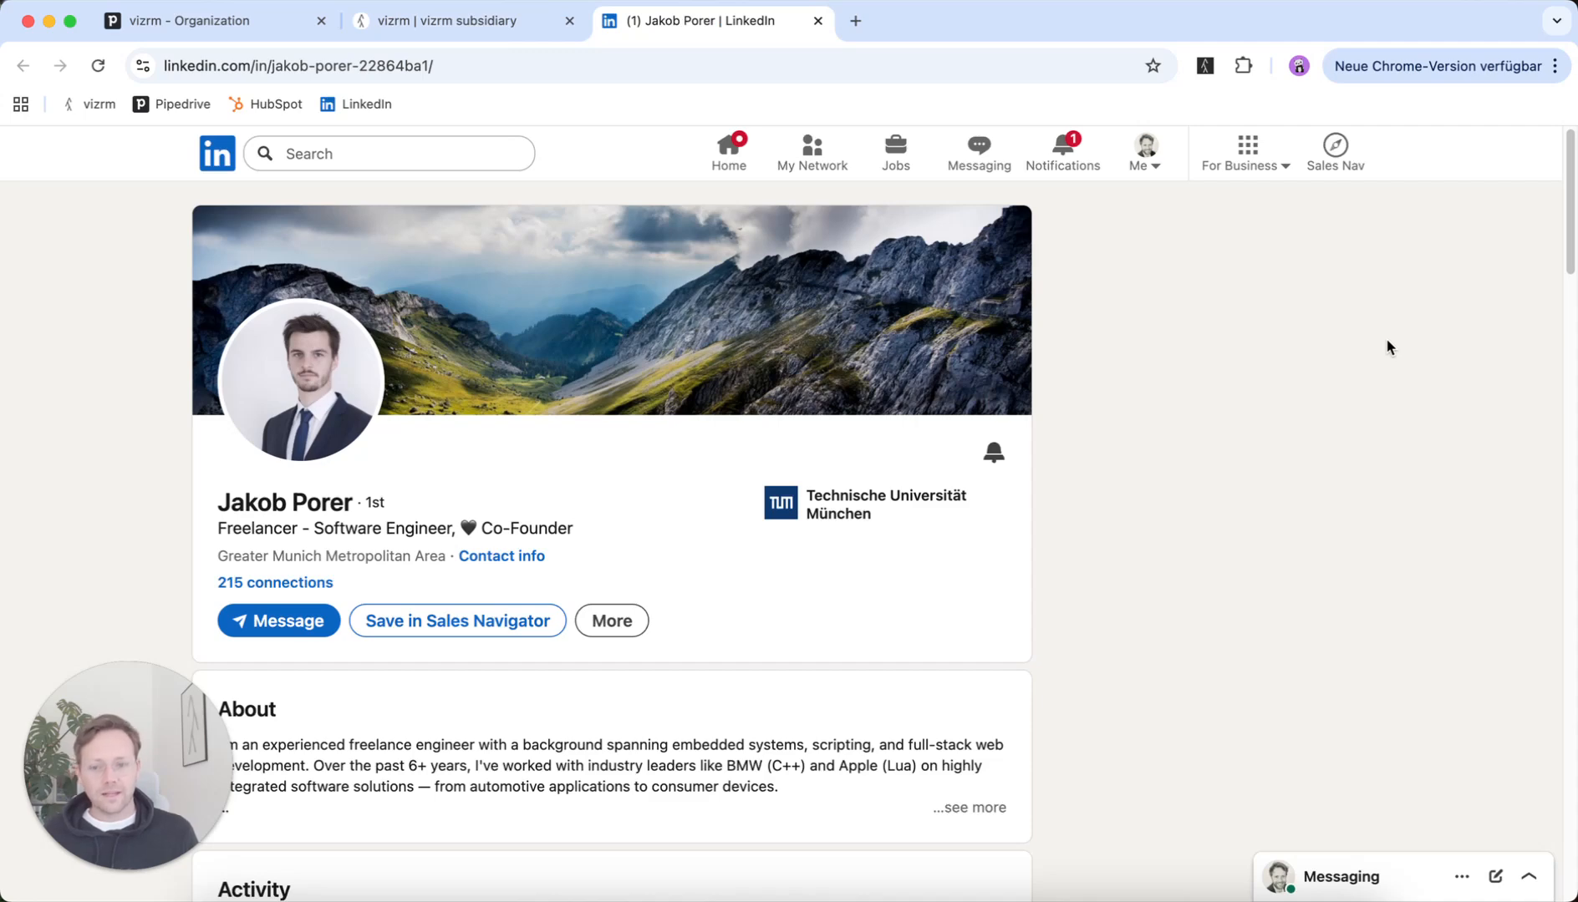
# Step: Mark the contact's "Follow Up" meeting as done in the vizrm extension, and view the new activity form without creating one
pyautogui.click(1540, 264)
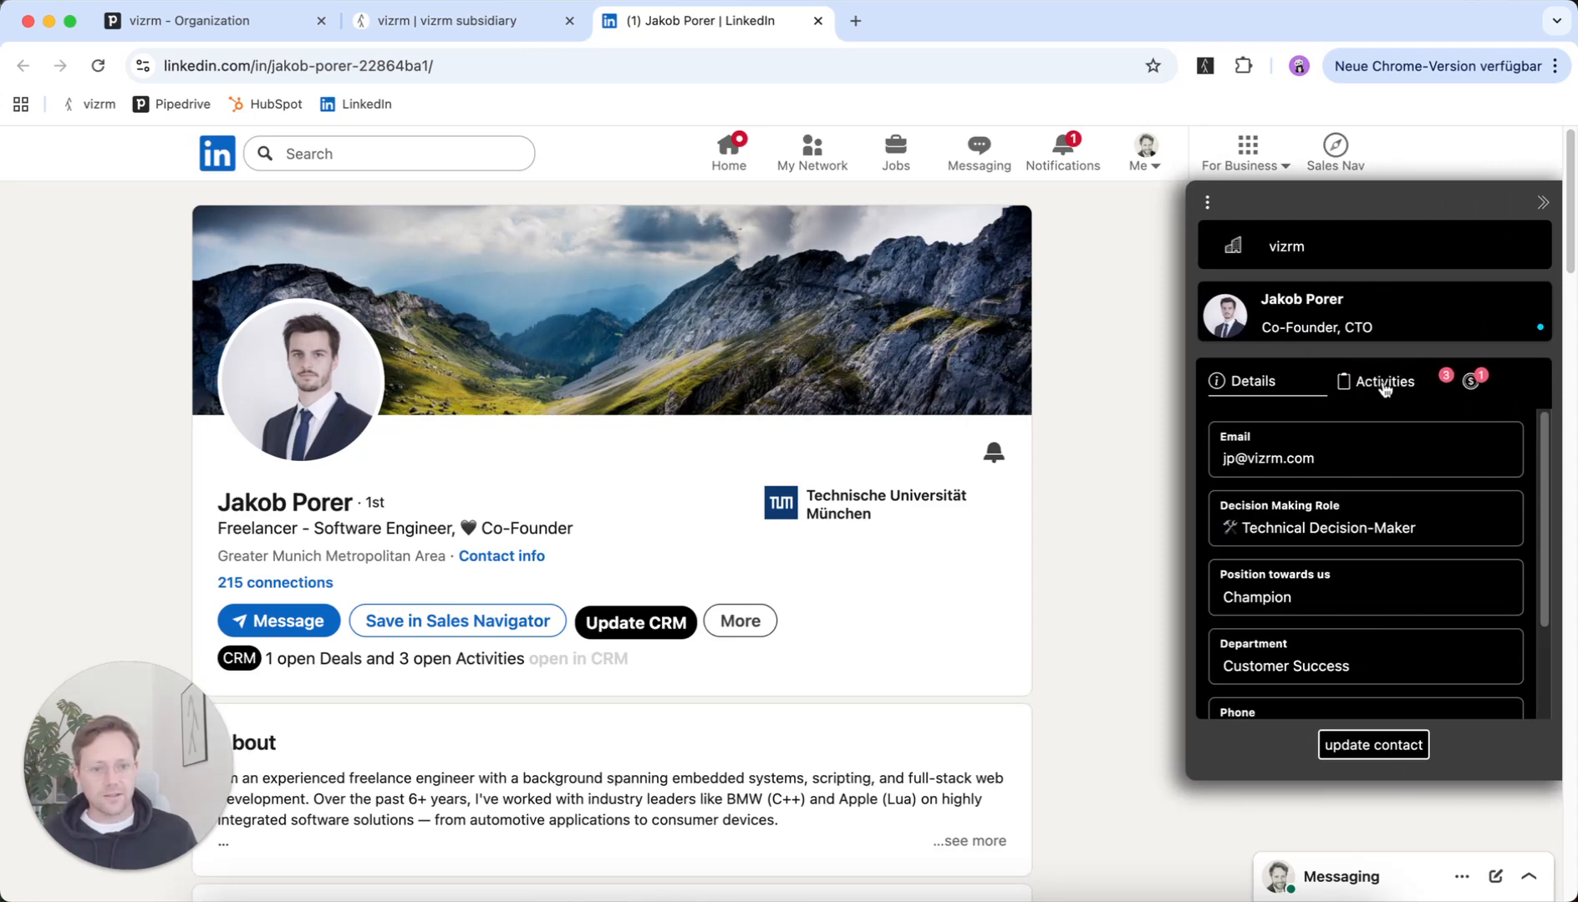
pyautogui.click(1385, 387)
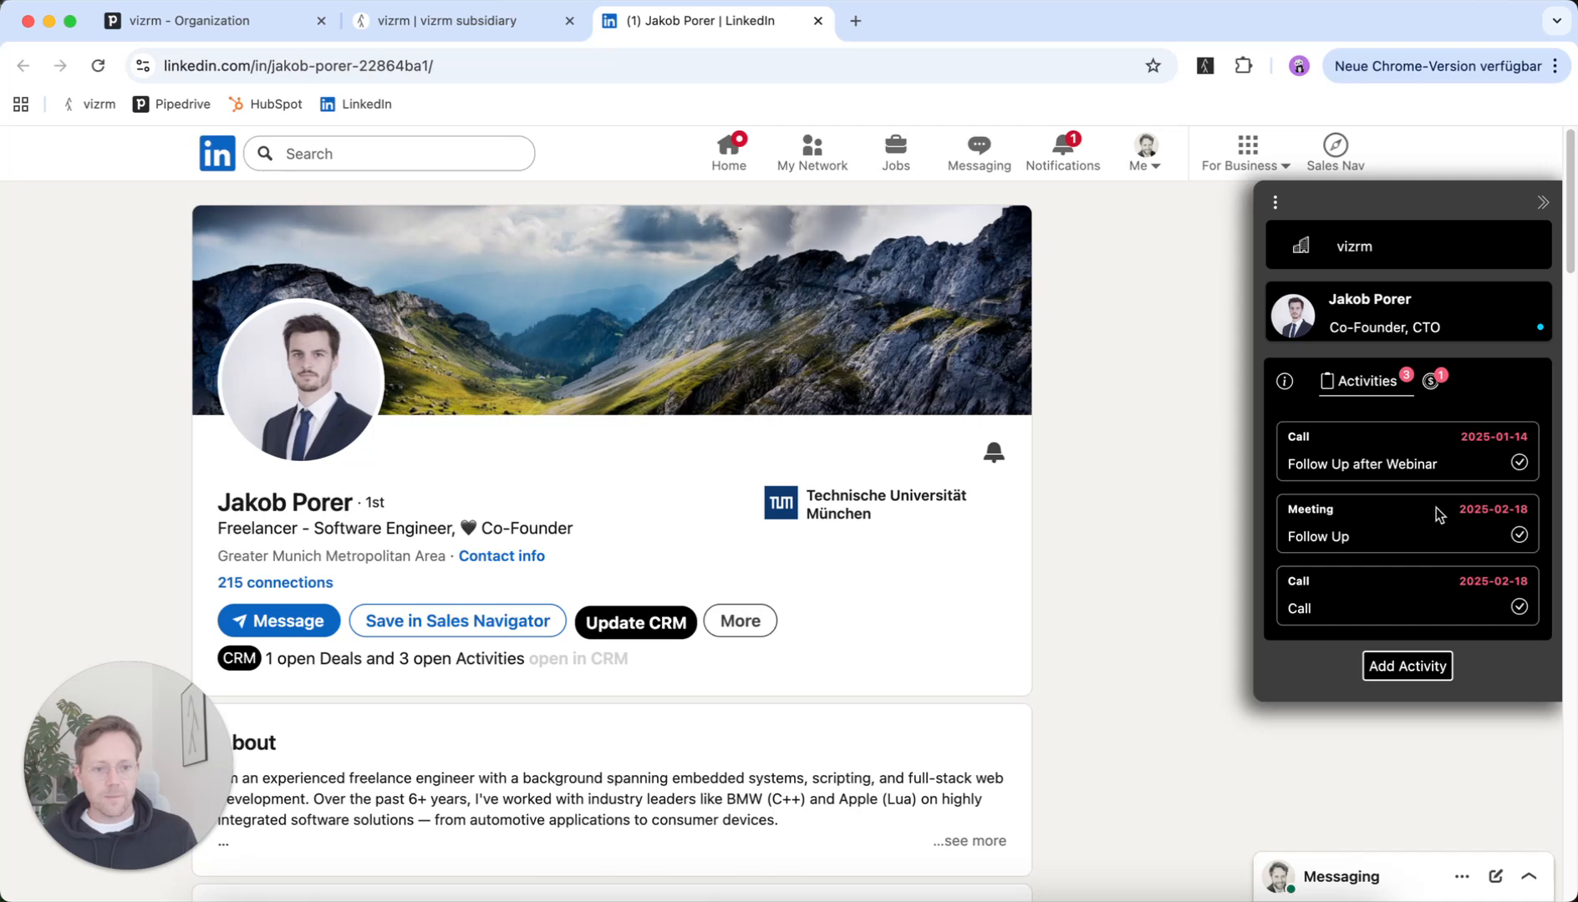
pyautogui.moveTo(1278, 416); pyautogui.dragTo(1402, 512)
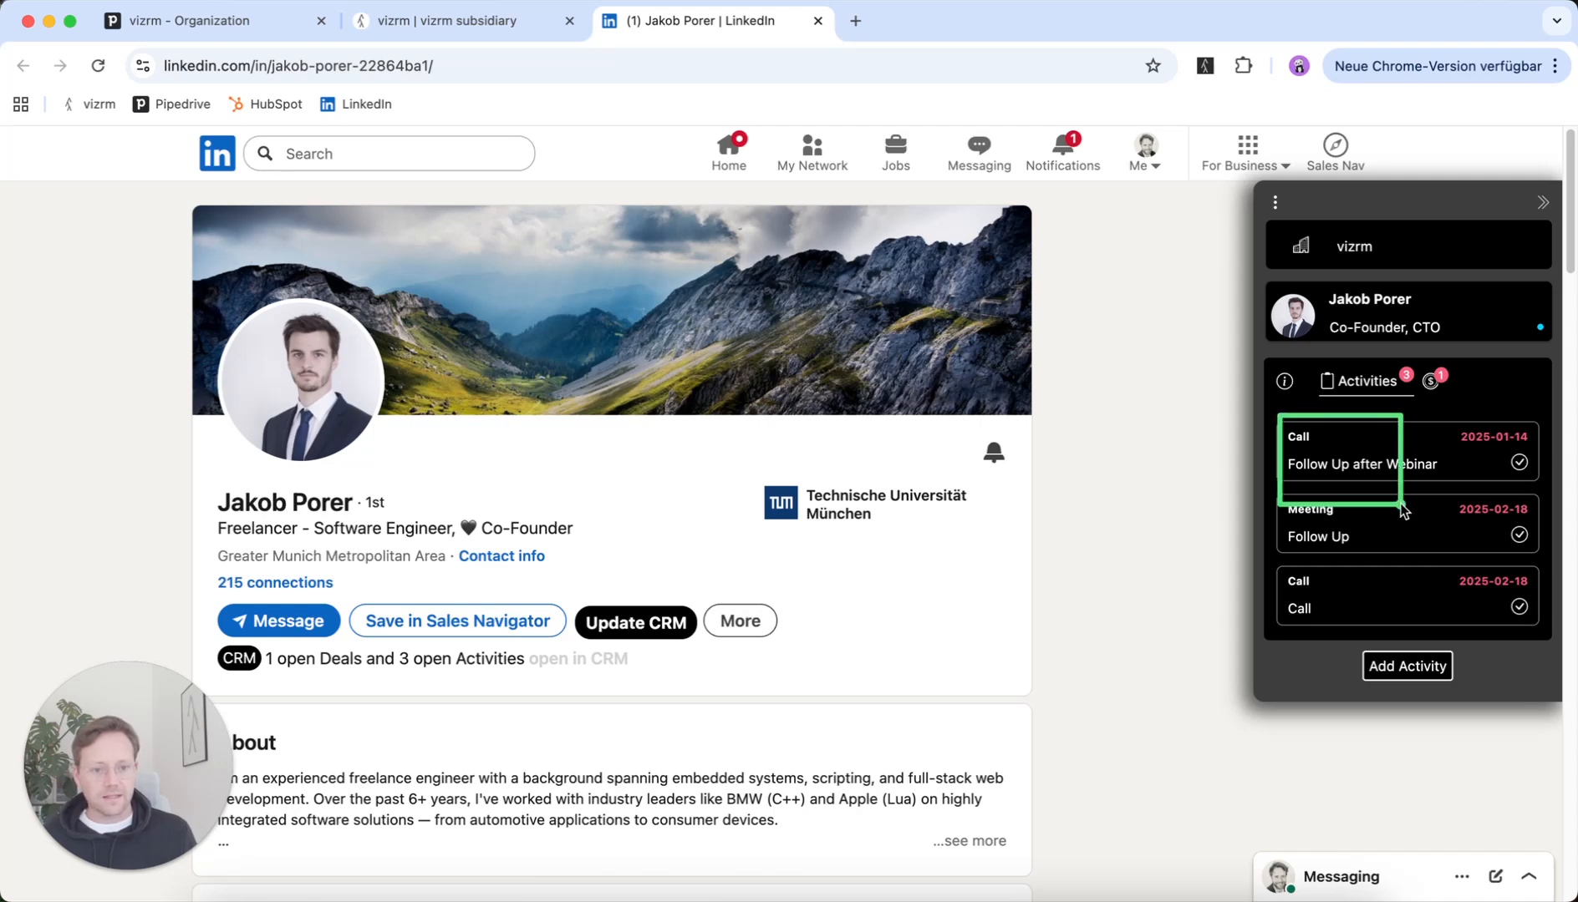
pyautogui.click(1519, 536)
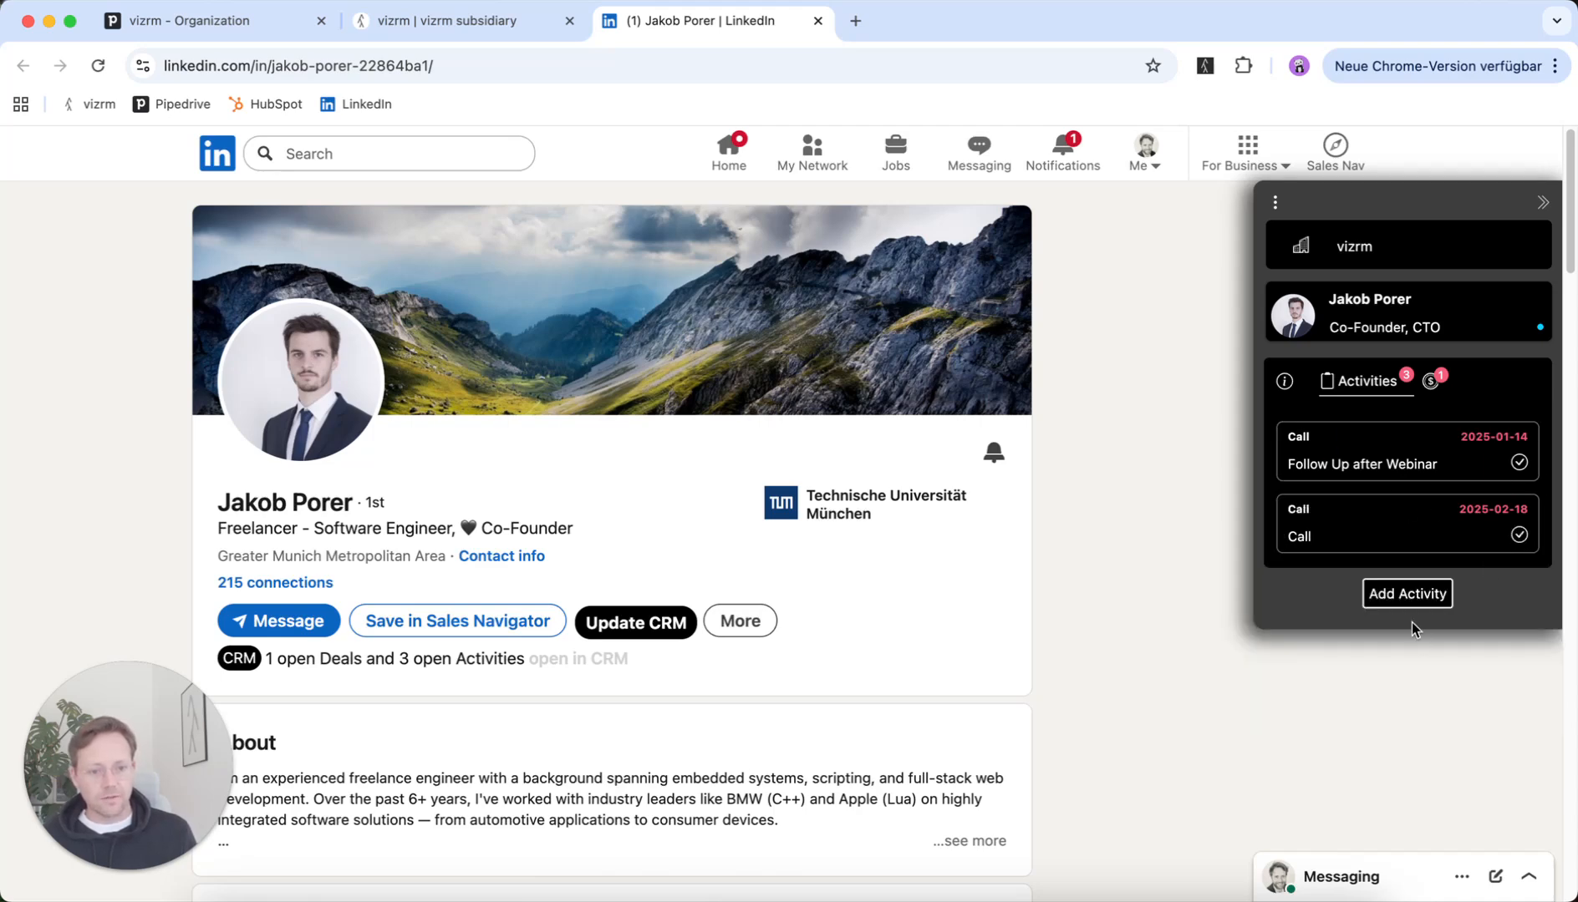
pyautogui.click(1412, 643)
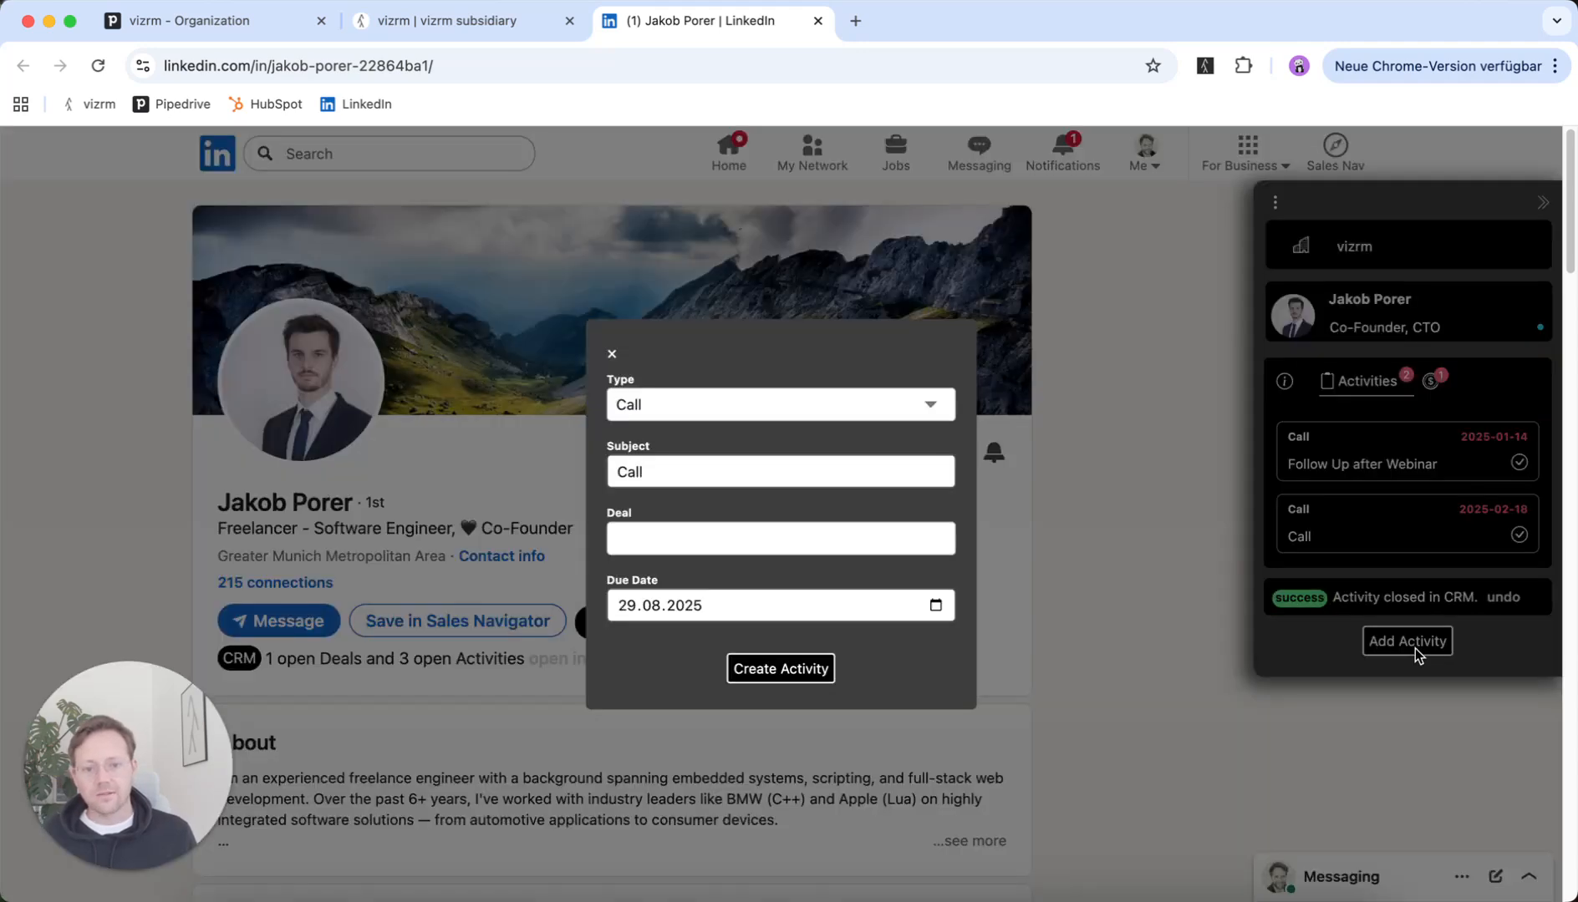
pyautogui.click(611, 356)
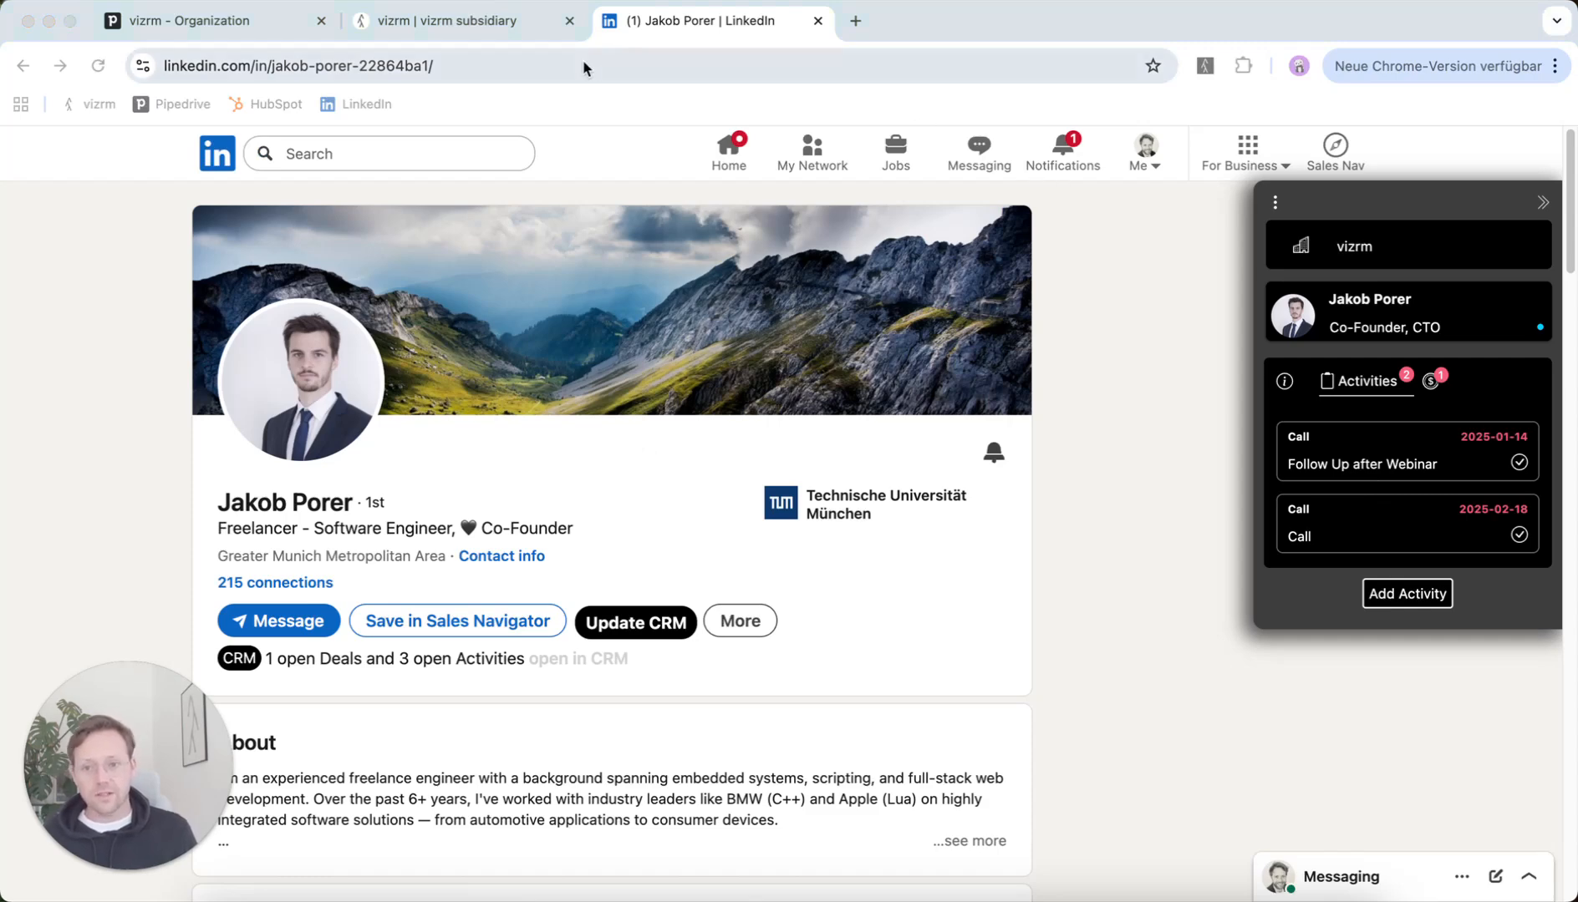
# Step: Filter the vizrm org chart by "vizrm deal Q2" and add the Sales And Marketing Intern to that deal
pyautogui.click(483, 25)
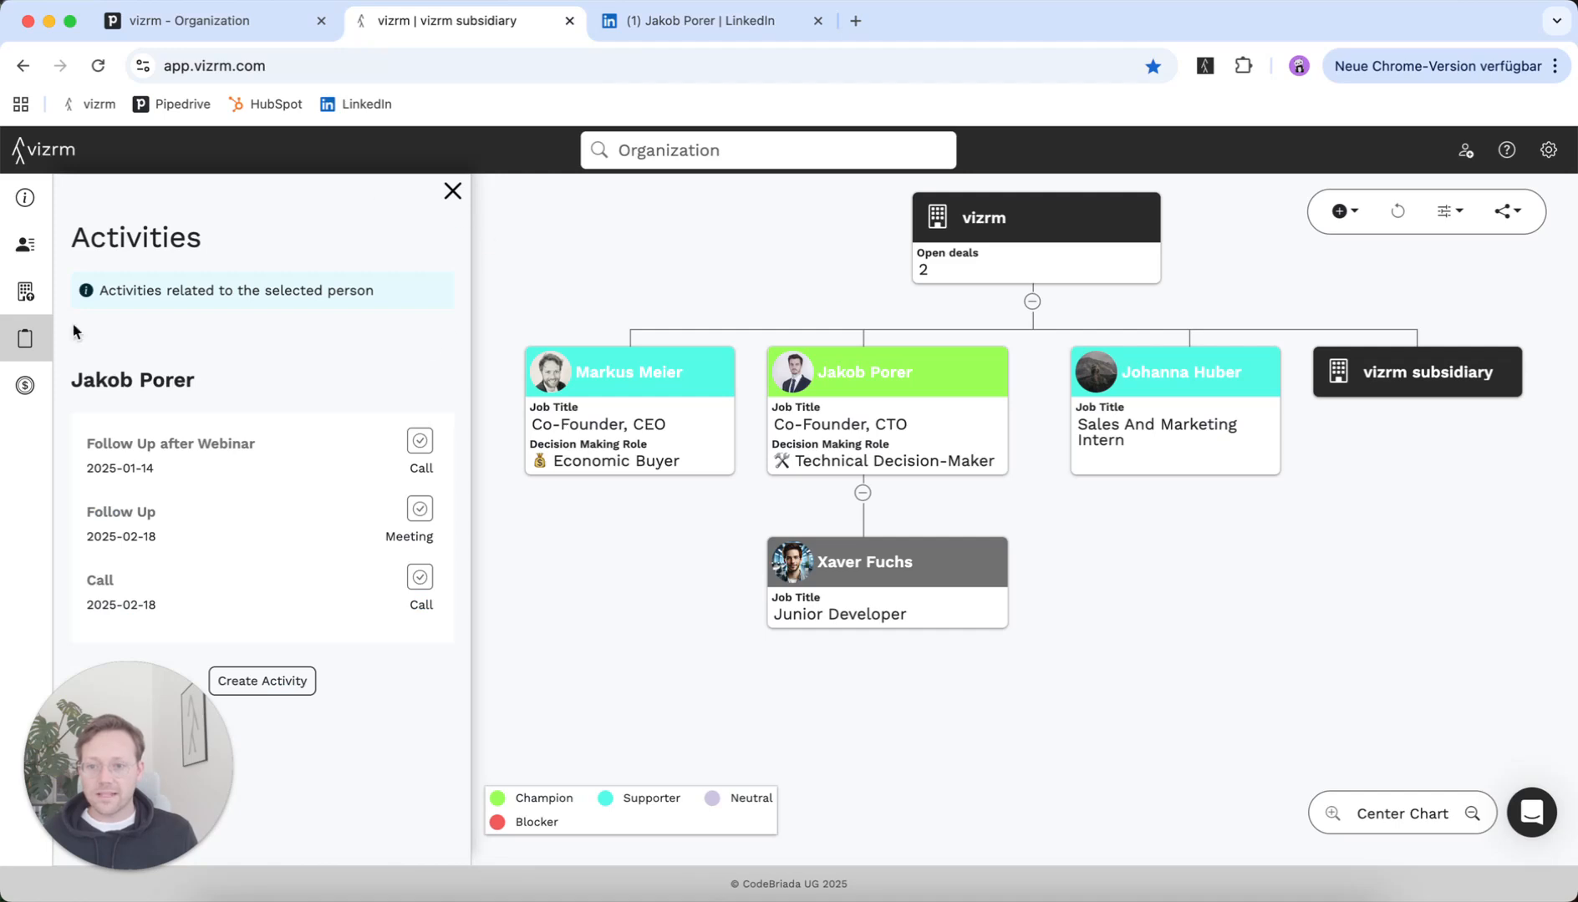
pyautogui.click(30, 393)
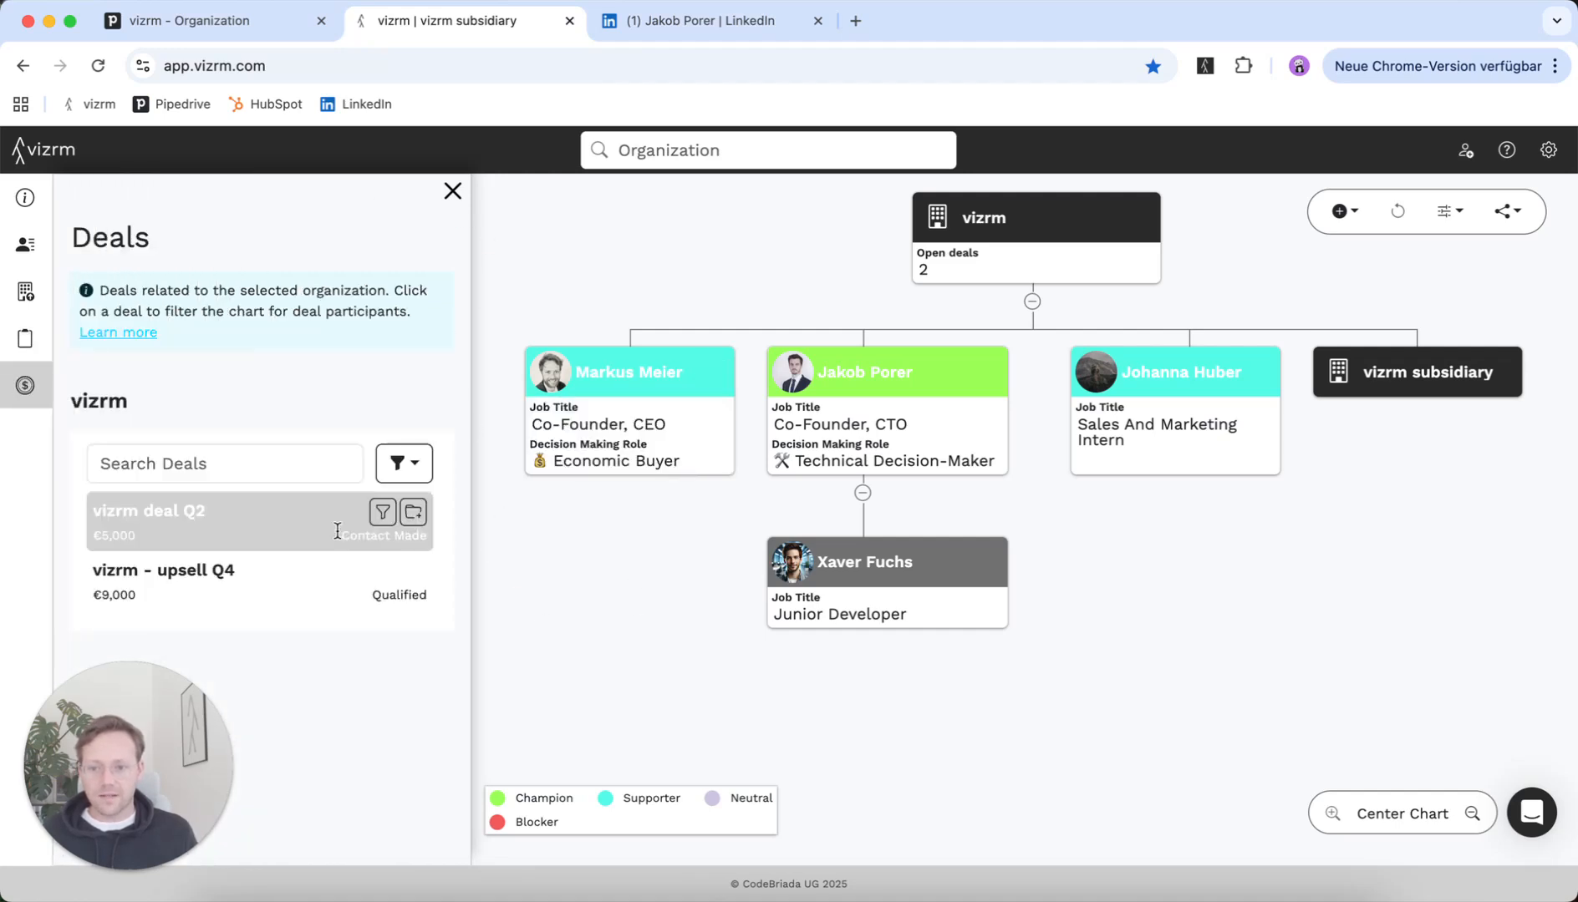
pyautogui.click(383, 513)
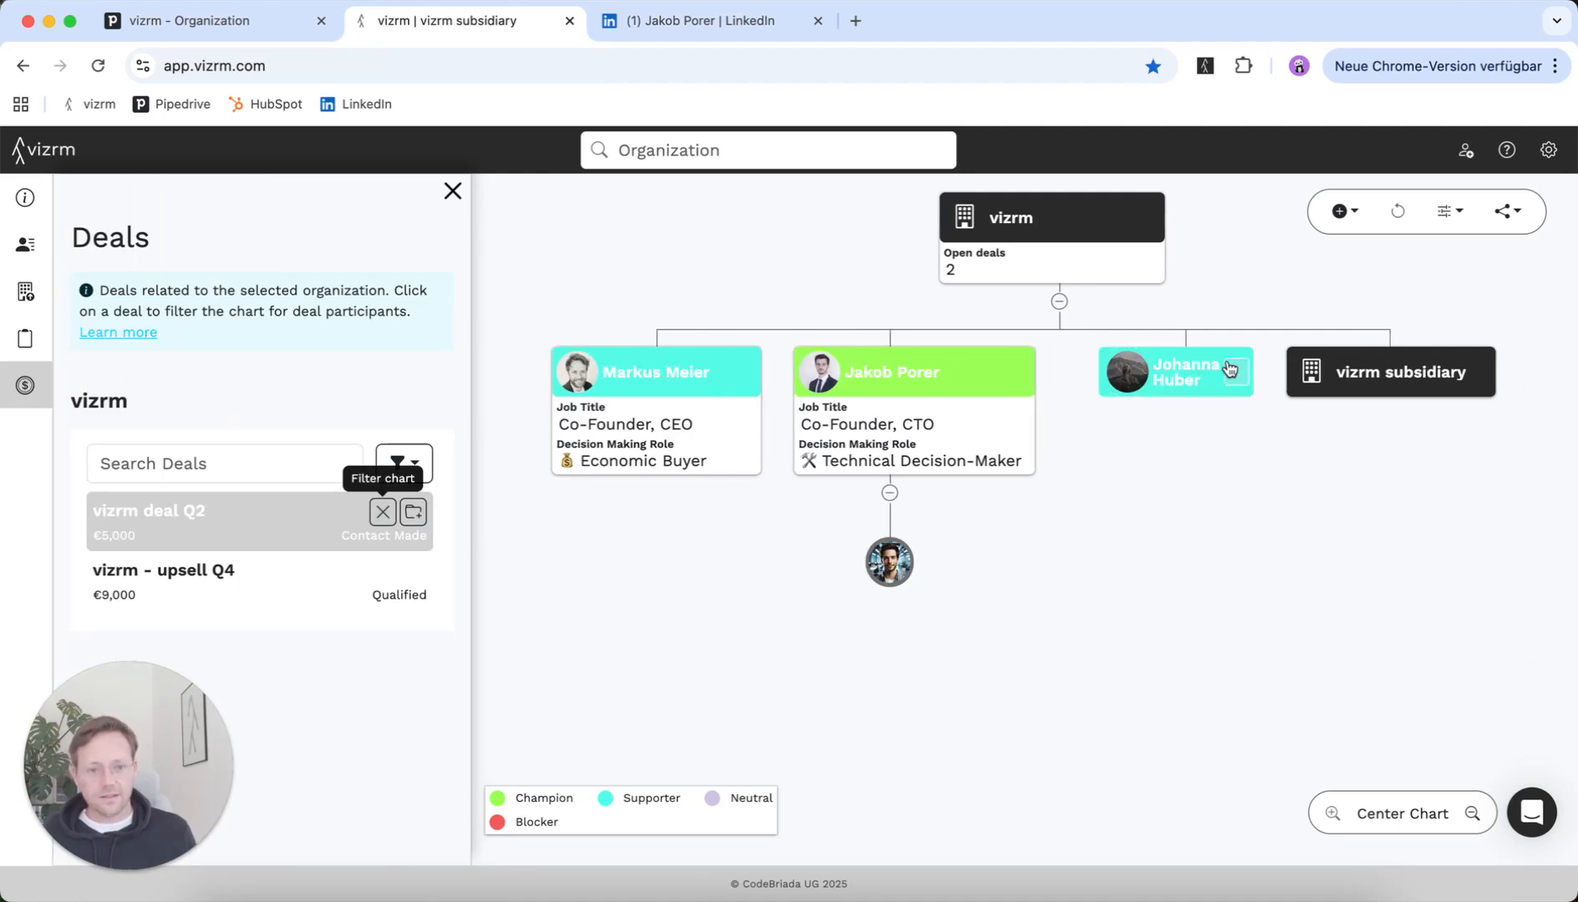
pyautogui.click(1234, 371)
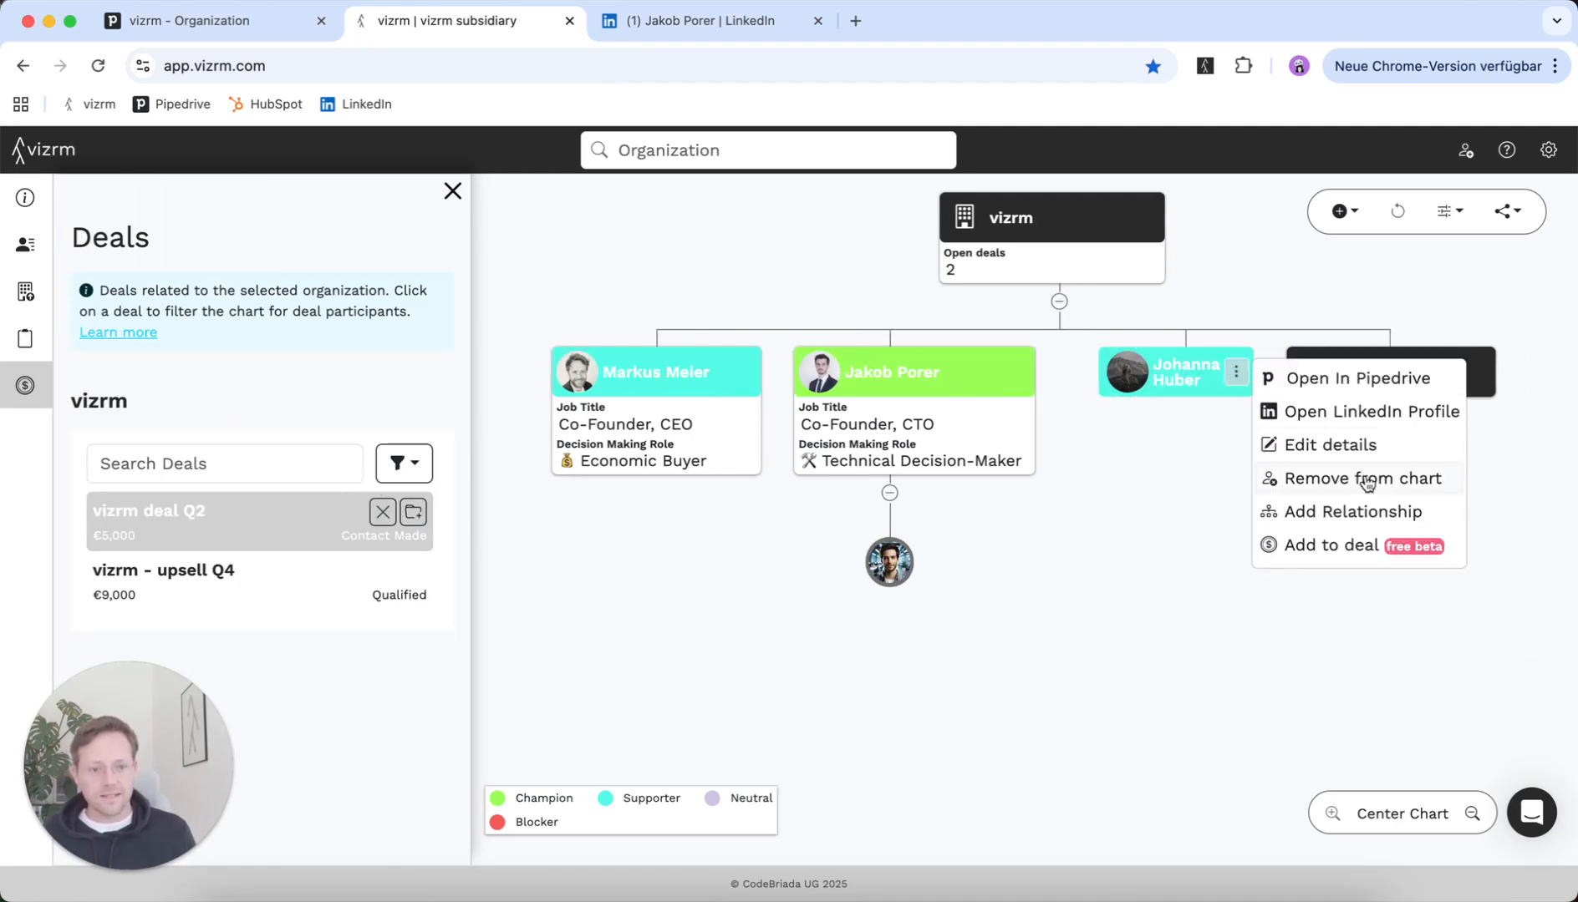
pyautogui.click(1326, 546)
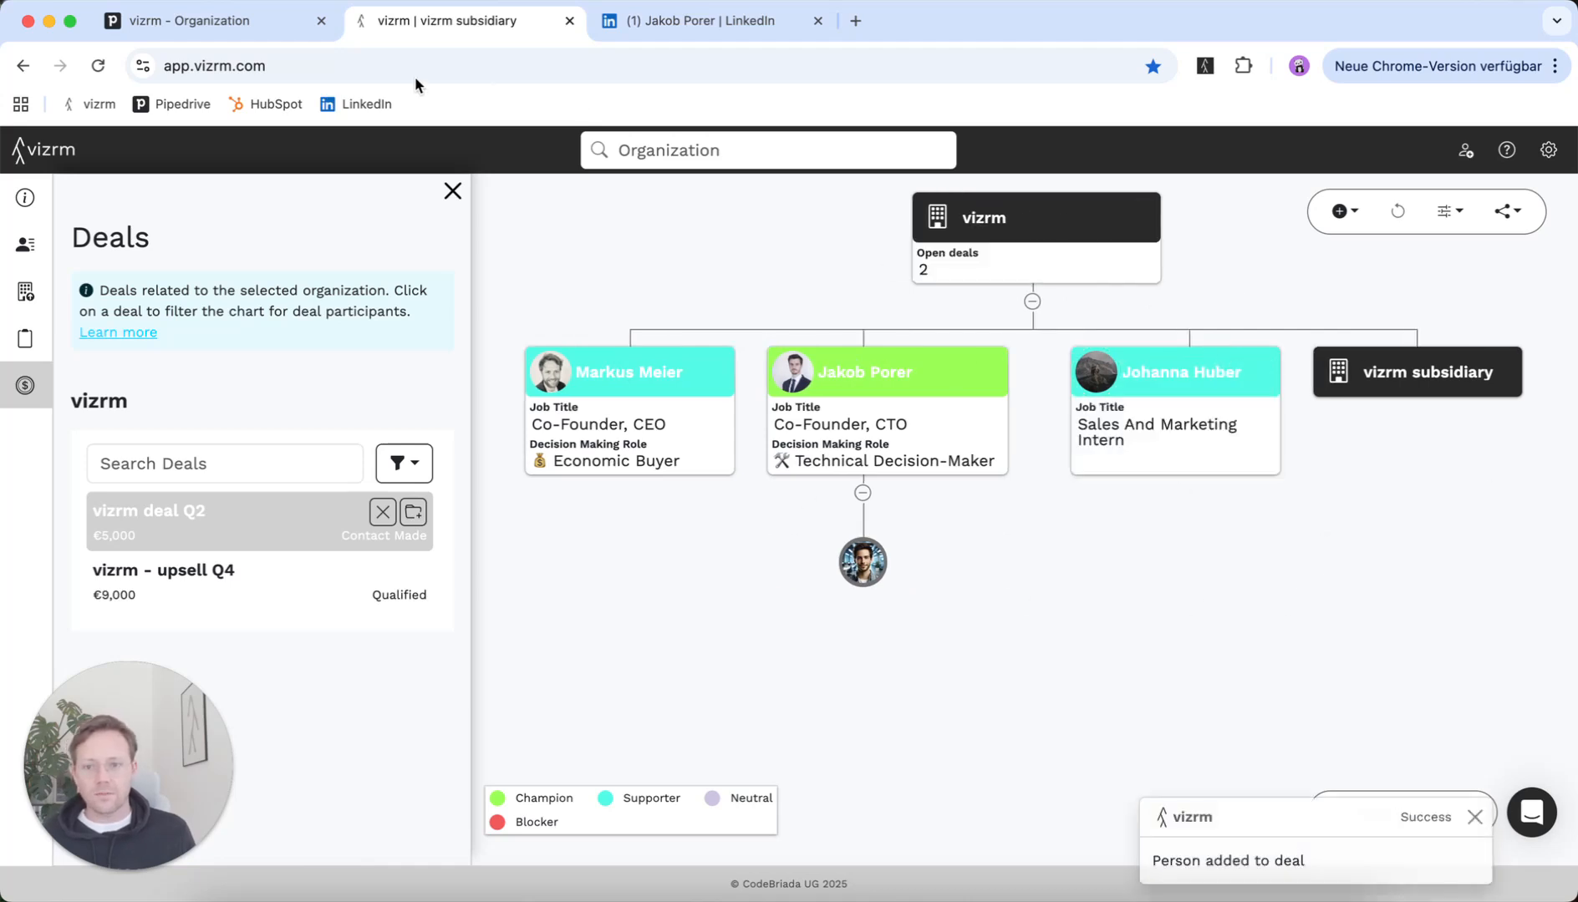
# Step: Open "vizrm deal Q2" in Pipedrive from the organization record and check its participants
pyautogui.click(192, 22)
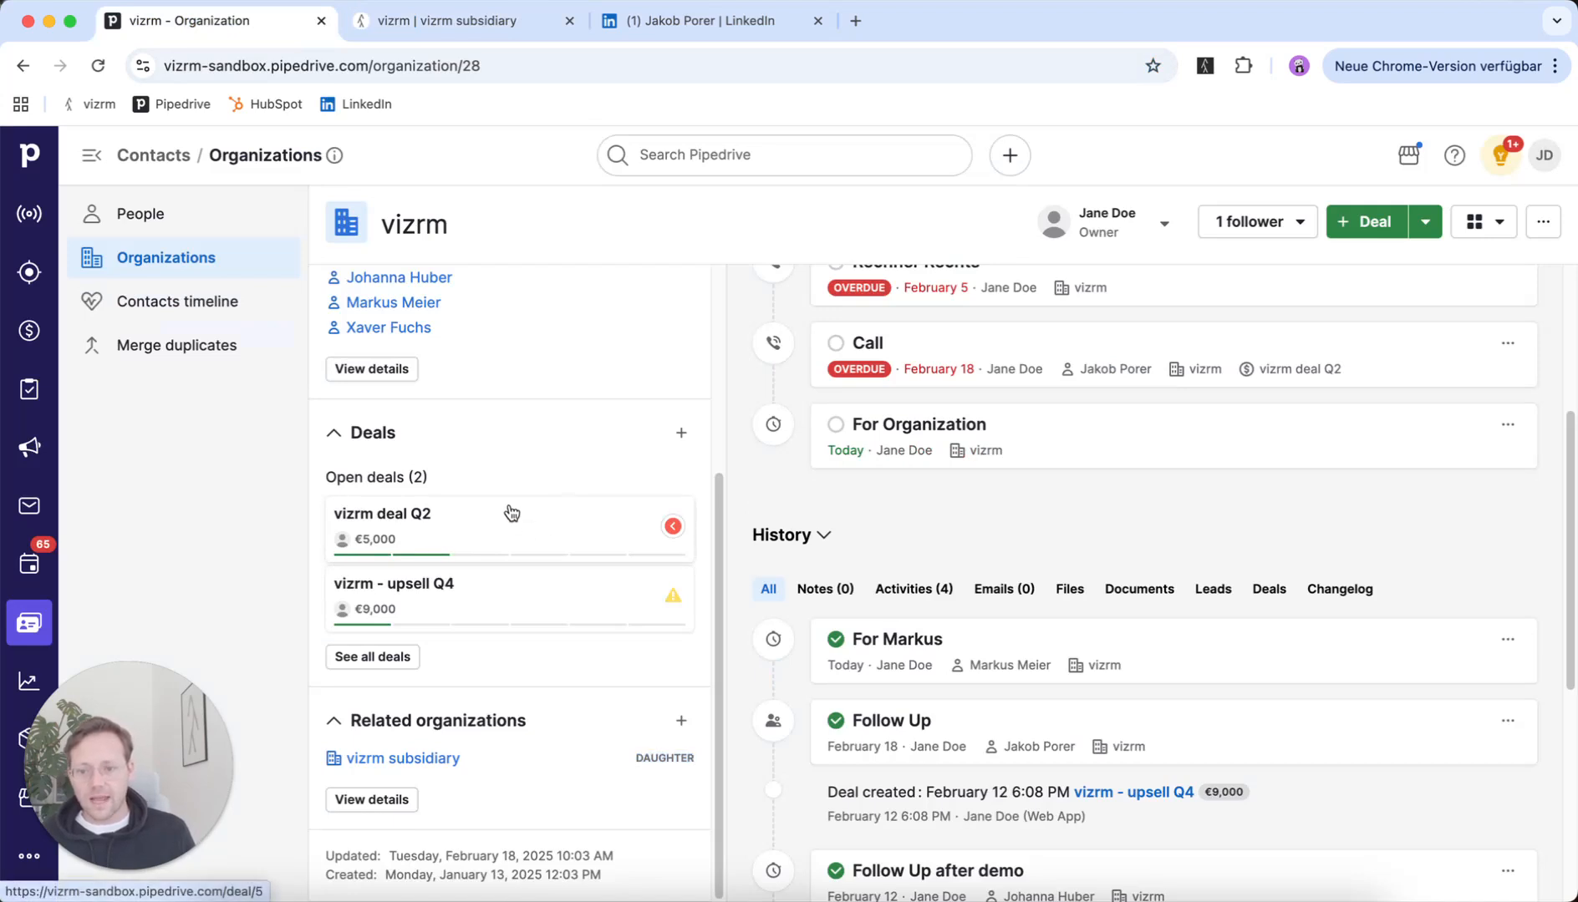
pyautogui.click(389, 514)
pyautogui.scroll(-15, 401, 464)
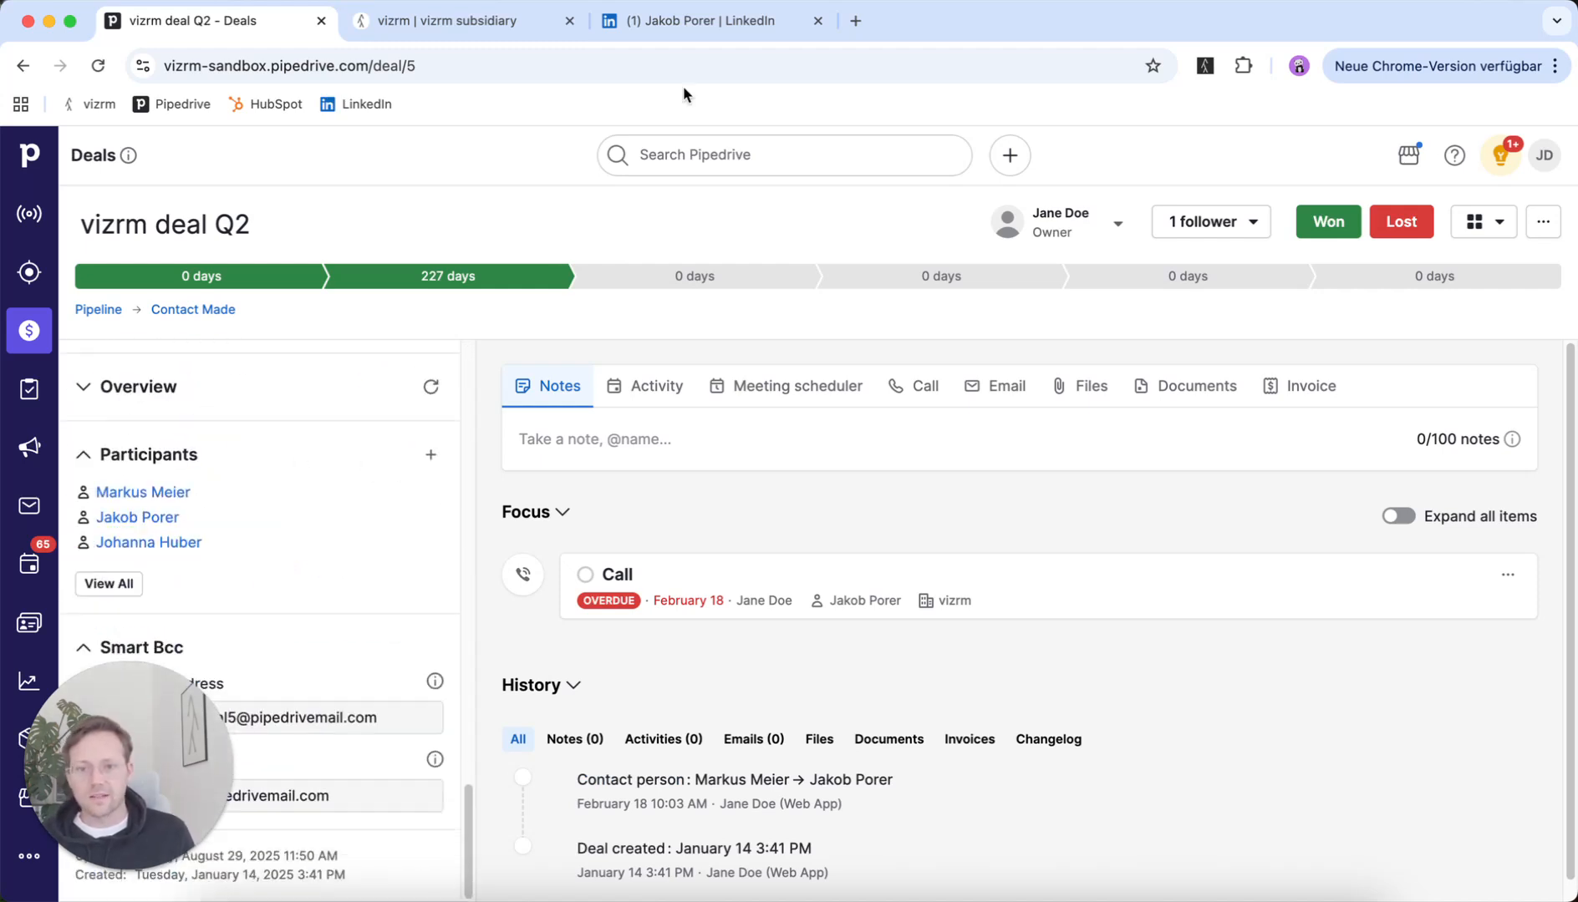
# Step: Remove the Co-Founder, CTO contact from the participants of "vizrm deal Q2" in Pipedrive
pyautogui.click(105, 585)
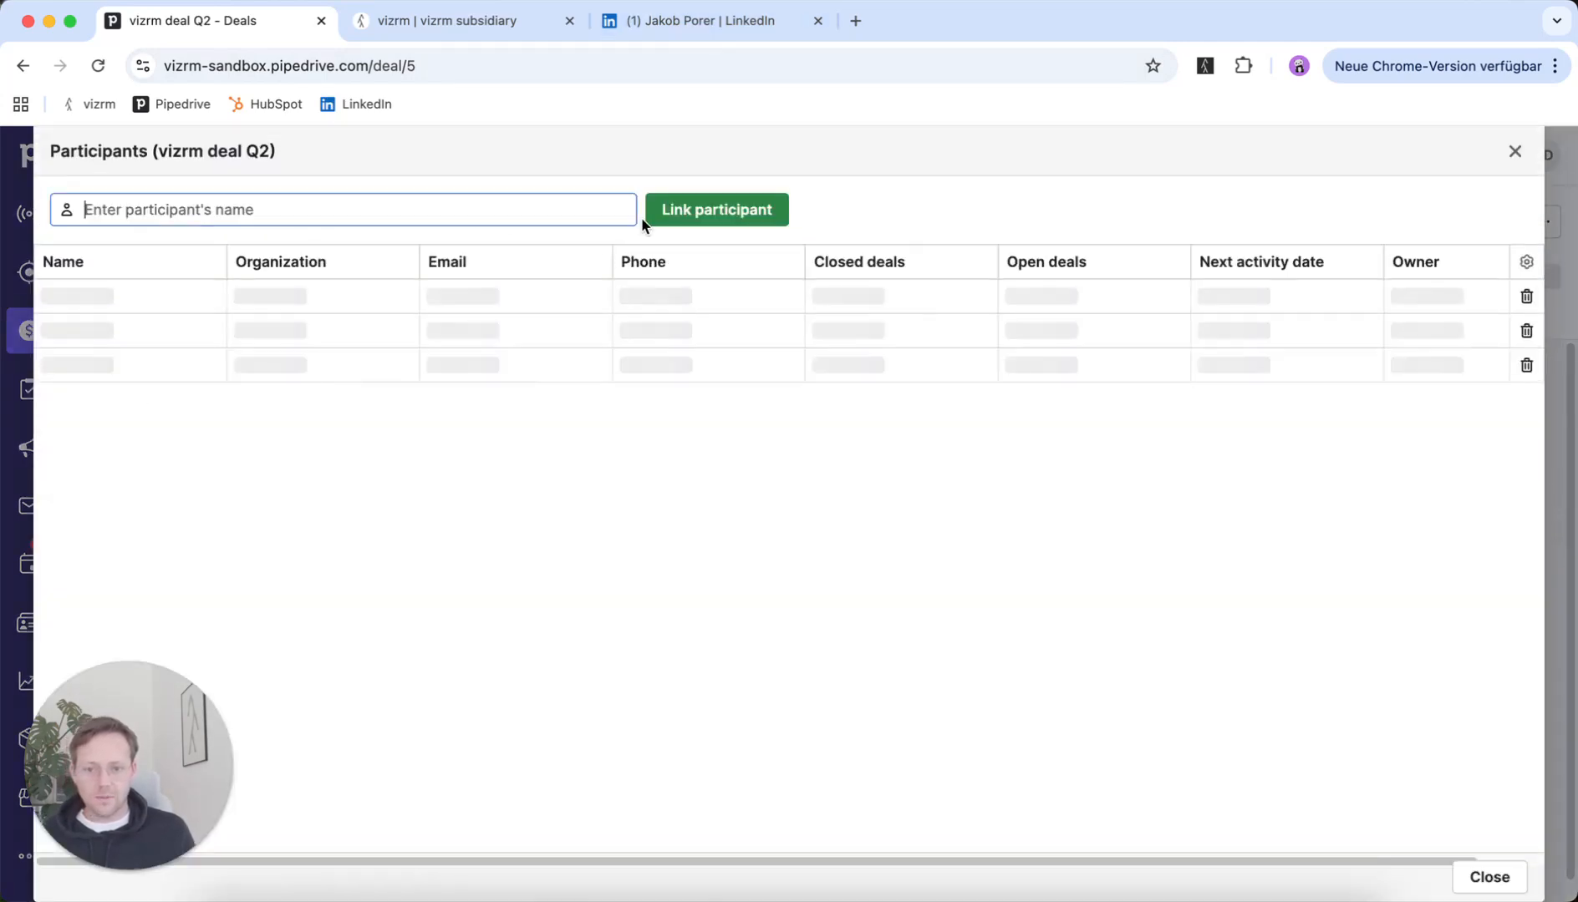
pyautogui.click(1527, 333)
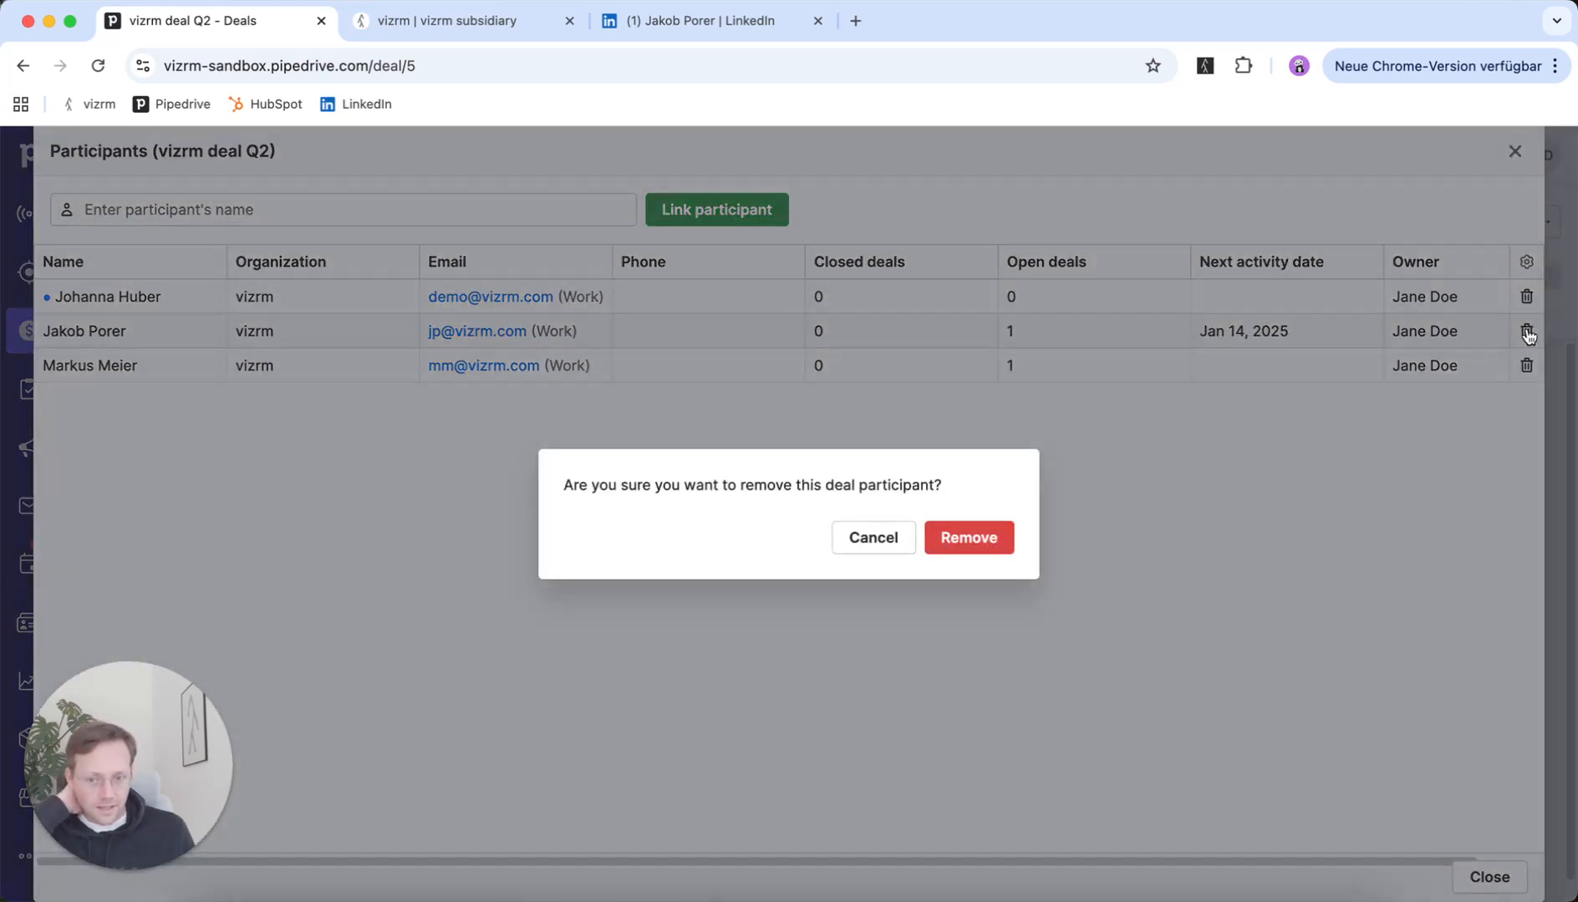
pyautogui.click(991, 542)
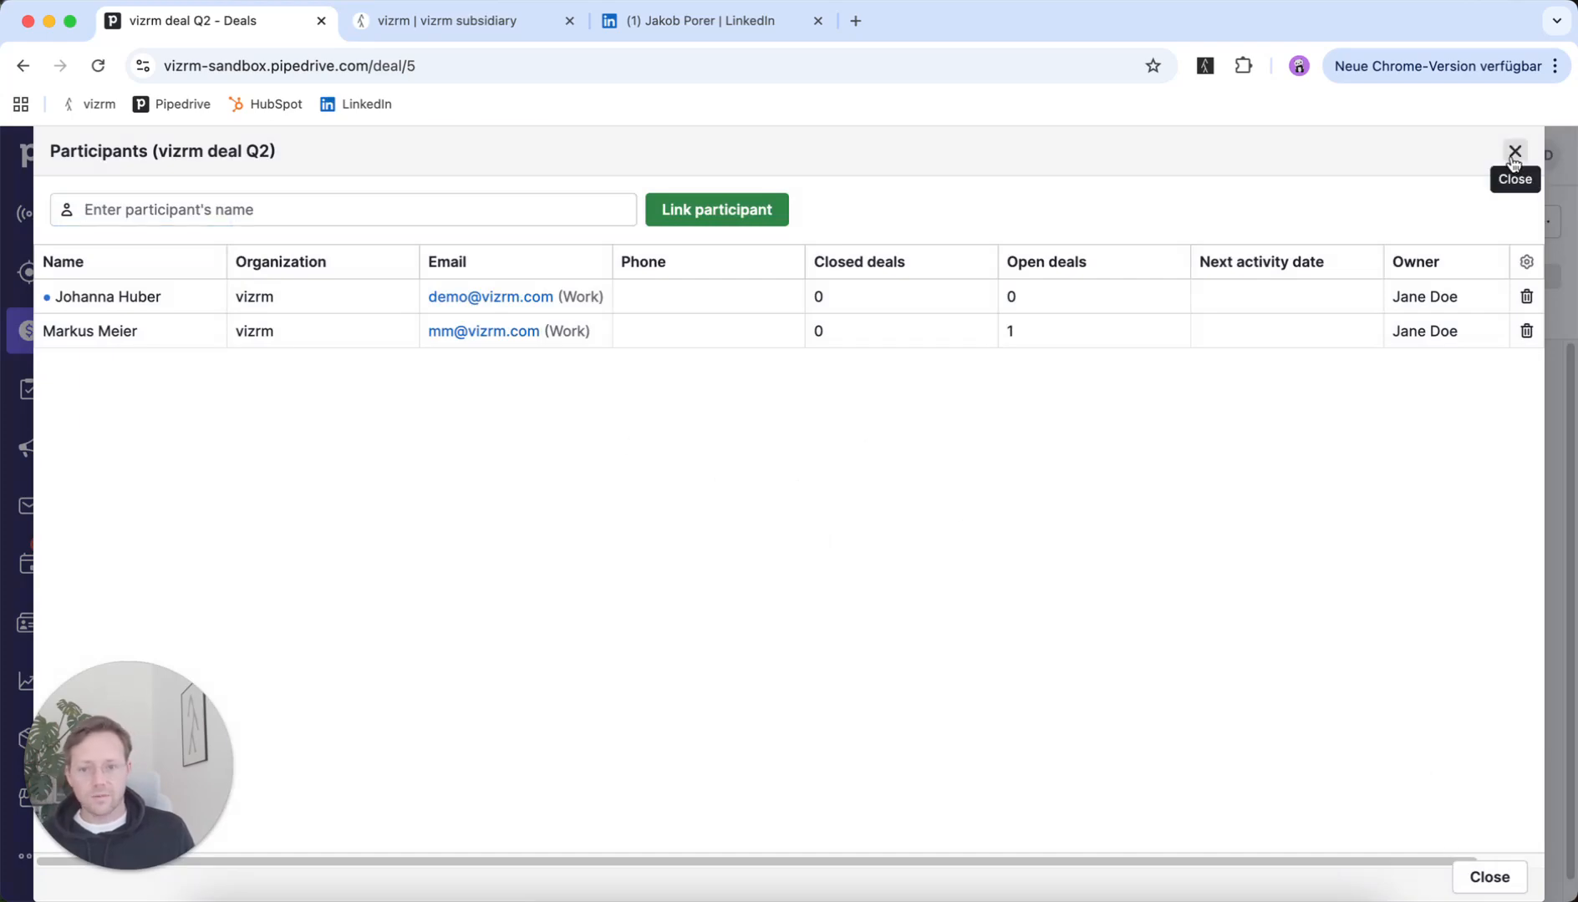
pyautogui.click(1514, 151)
# Step: On the contact's LinkedIn profile, create a deal titled "vizrm Deal" in the Qualified stage with close date 29.08.2025
pyautogui.click(659, 25)
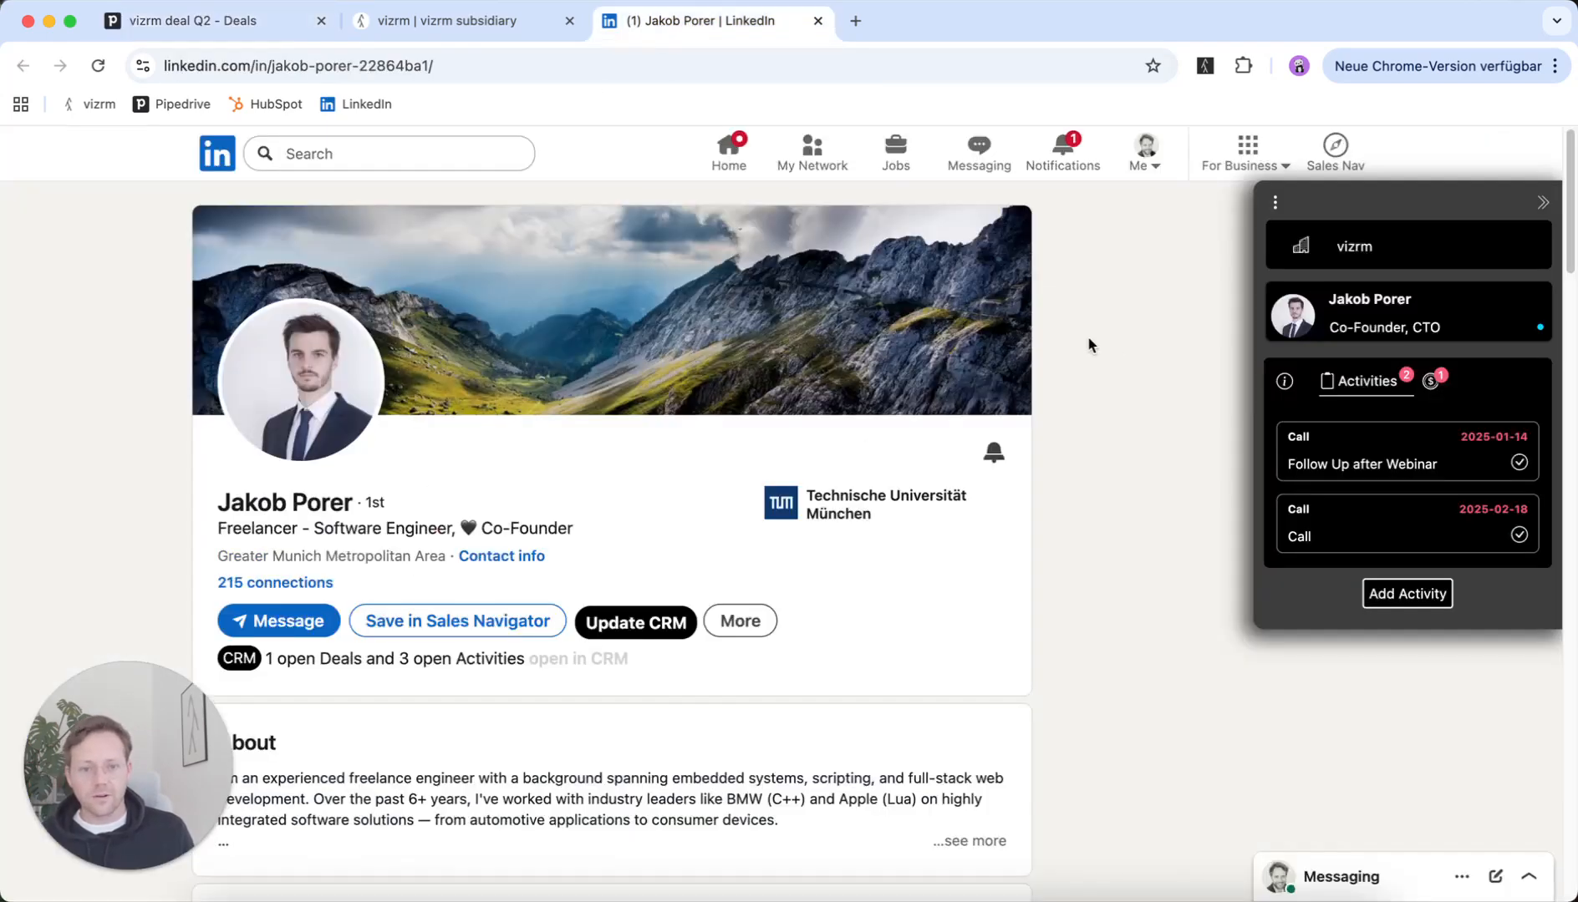
pyautogui.click(1435, 386)
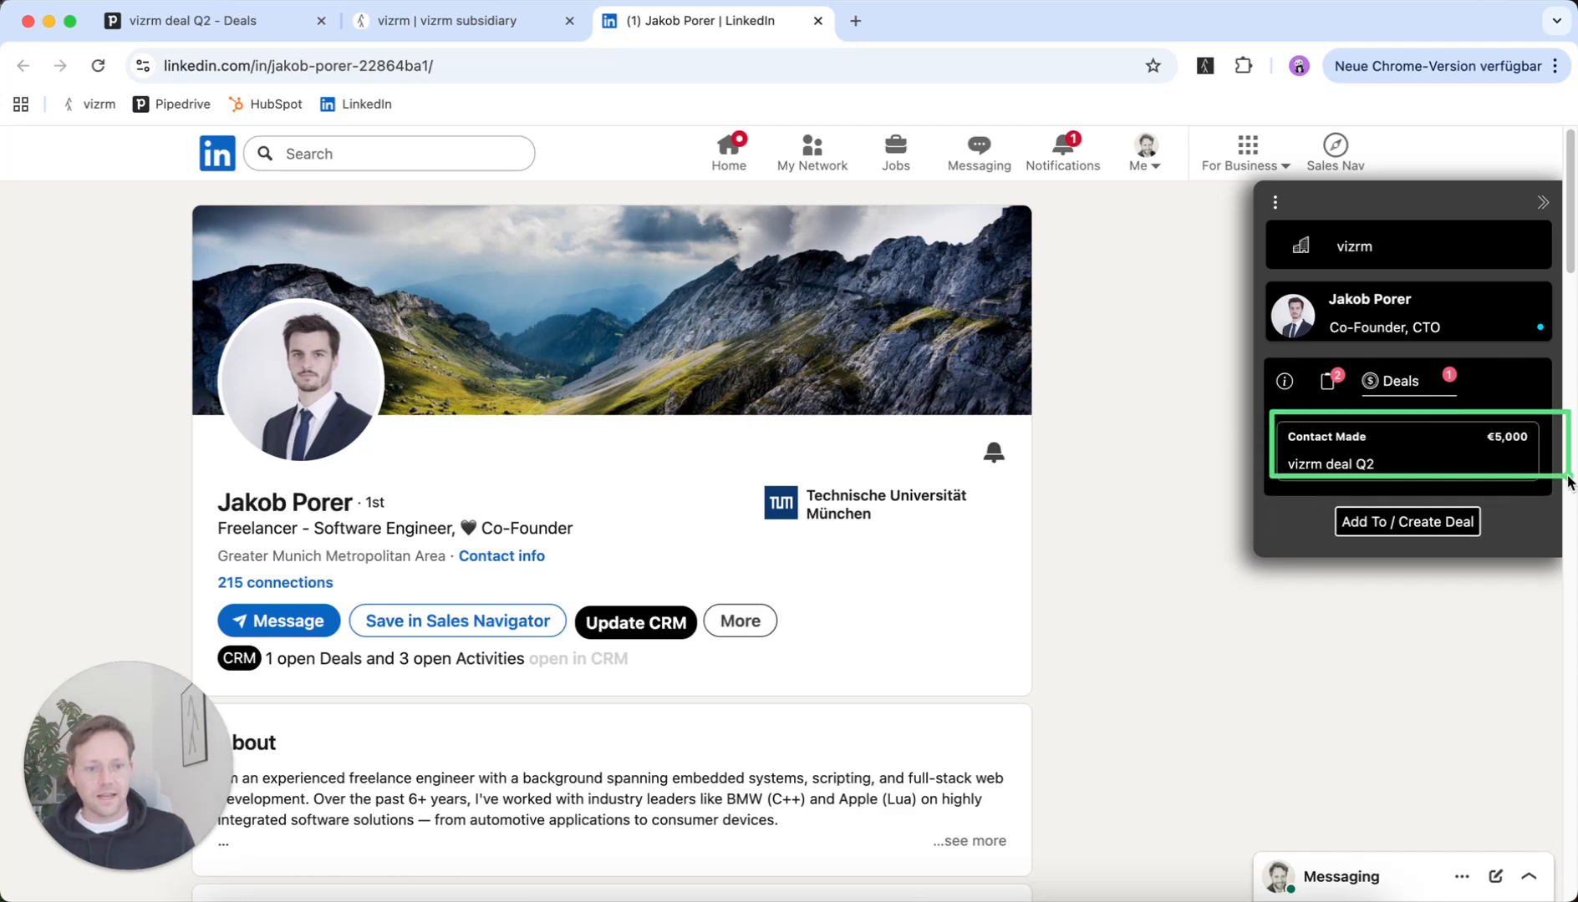
pyautogui.click(1387, 533)
pyautogui.click(628, 505)
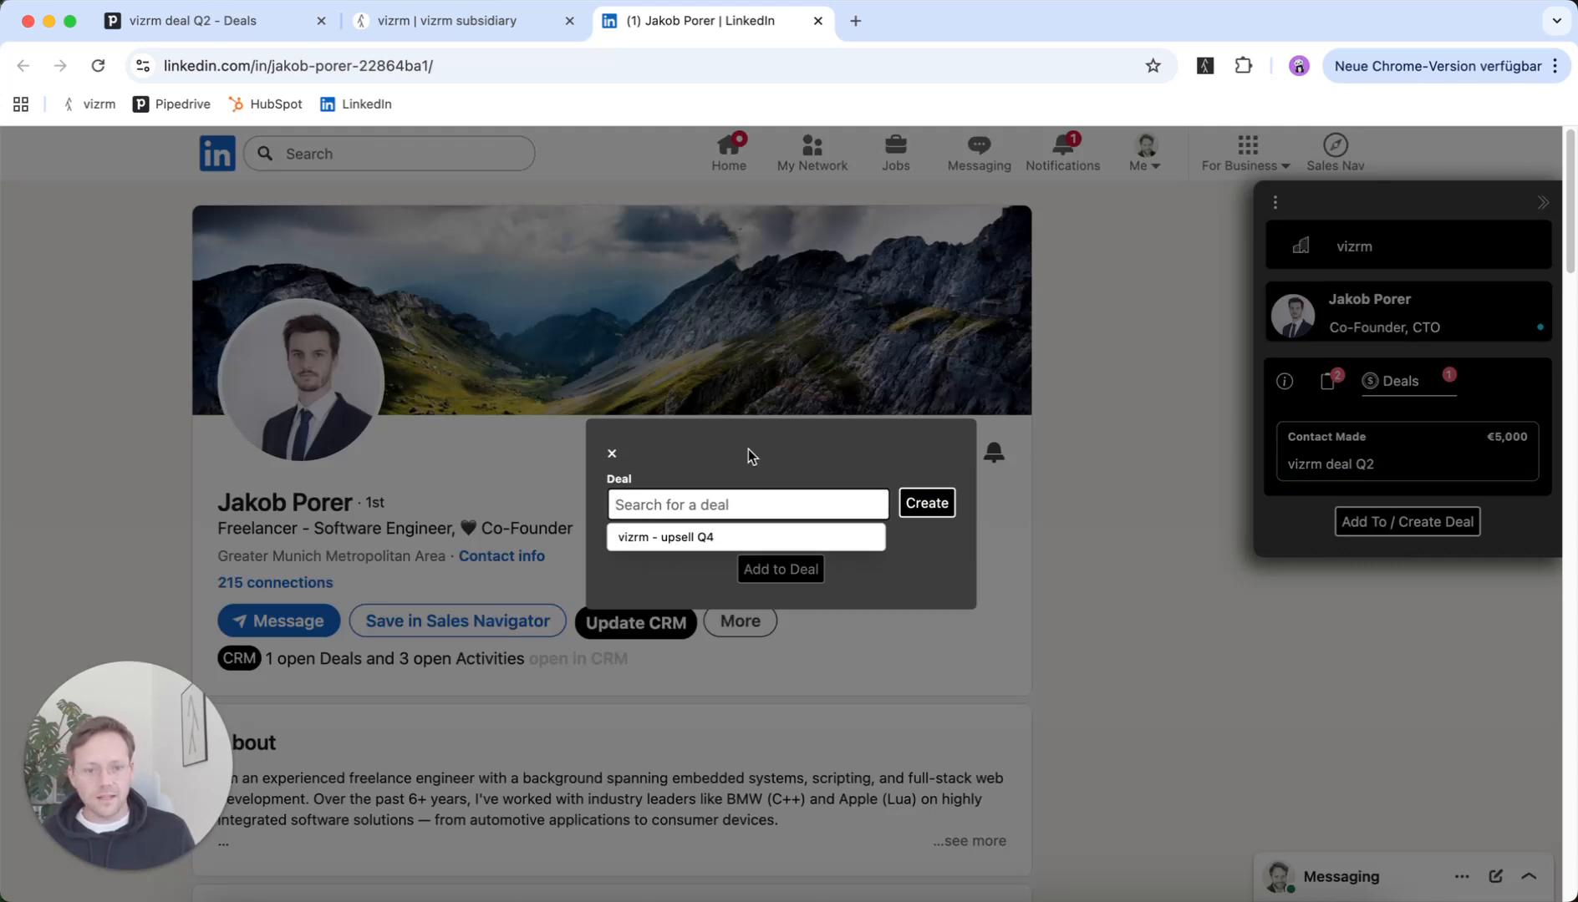
pyautogui.click(592, 507)
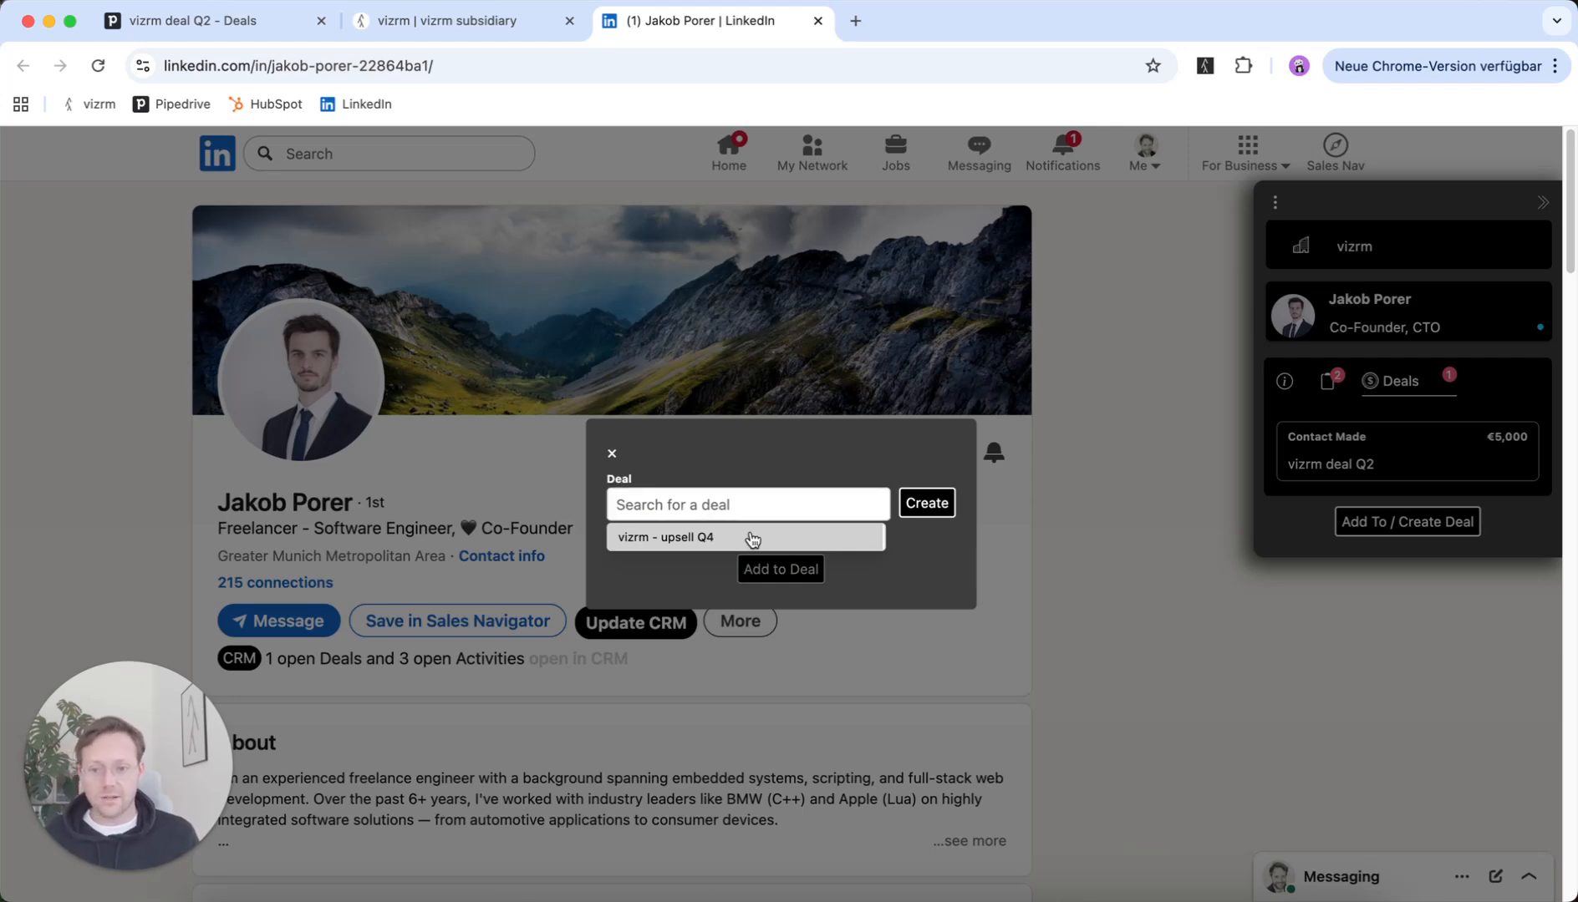
pyautogui.click(753, 539)
pyautogui.click(942, 503)
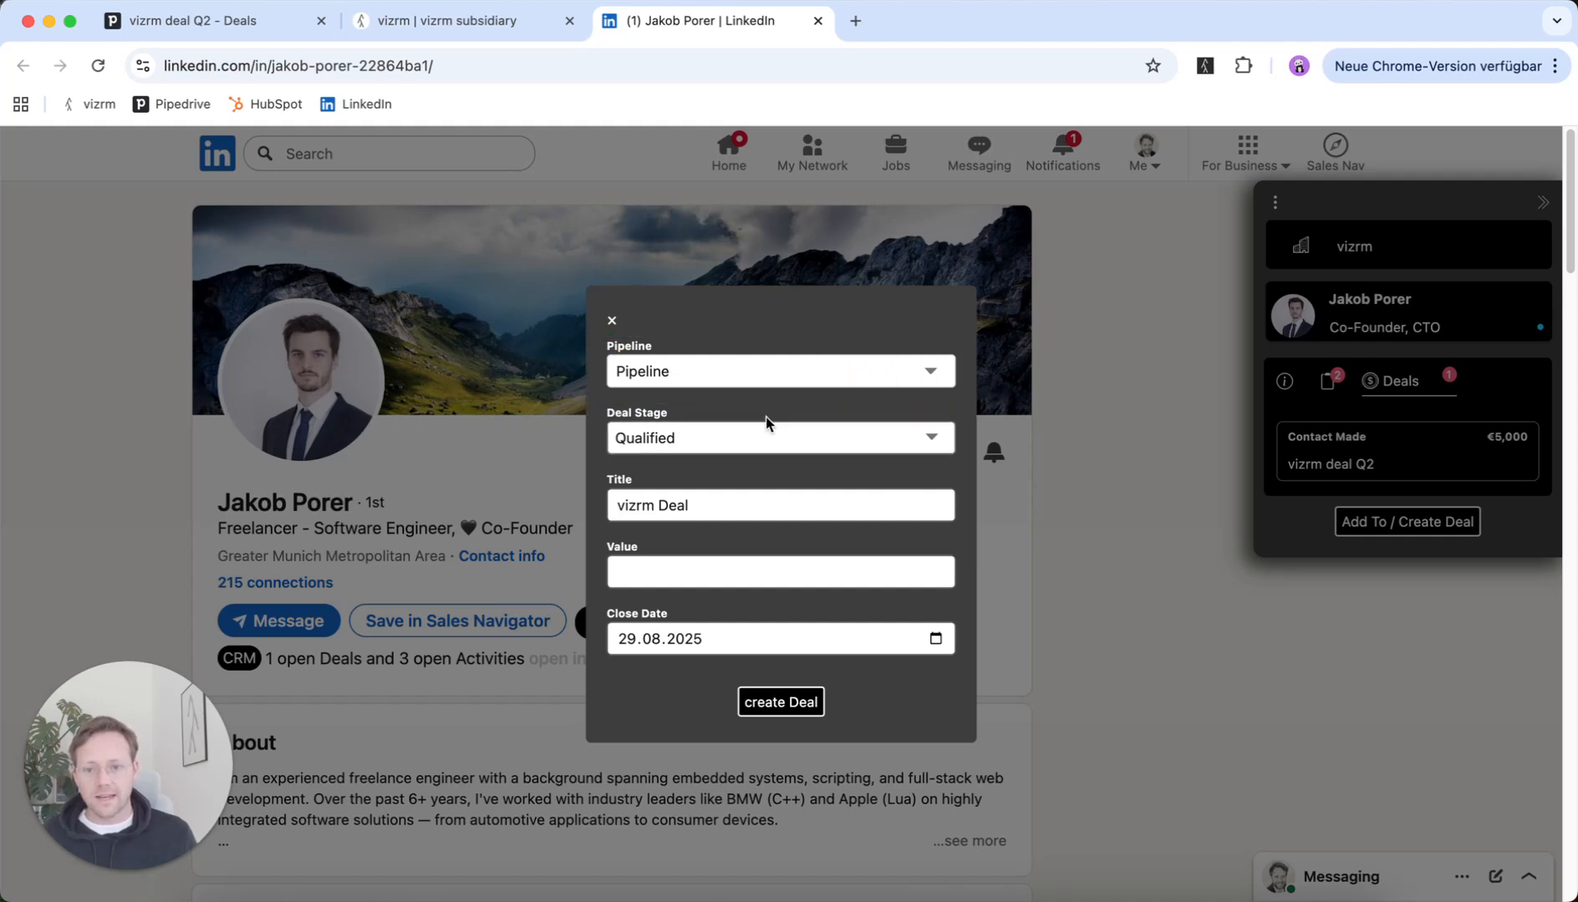
pyautogui.click(787, 703)
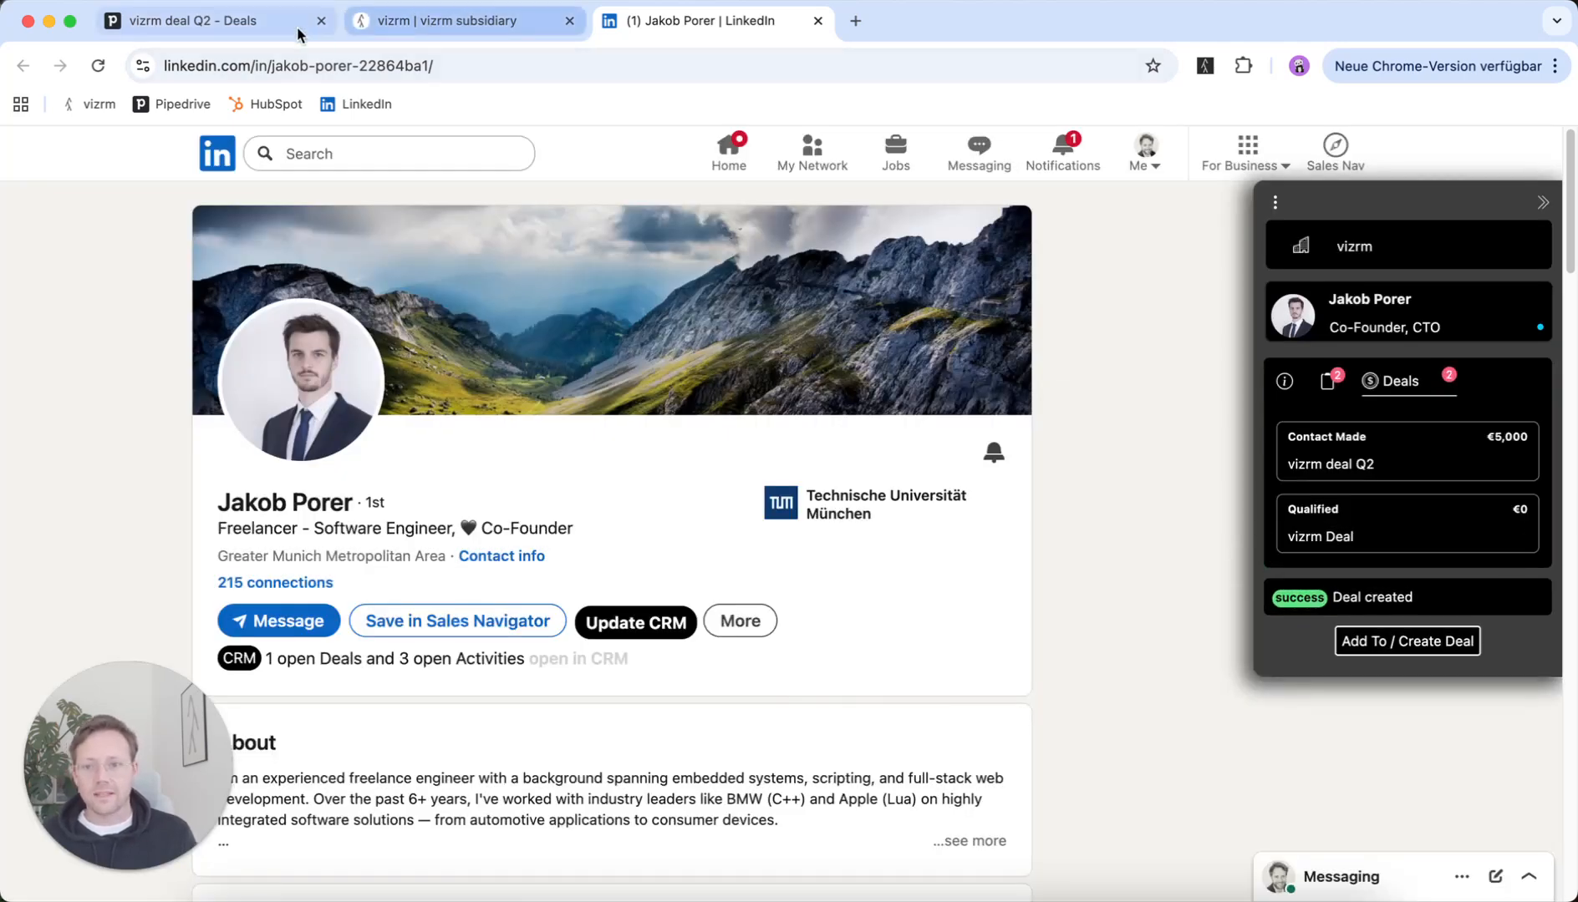
# Step: Switch to Pipedrive, open the vizrm organization from the deal, and check its open deals for "vizrm Deal"
pyautogui.click(272, 37)
pyautogui.scroll(-10, 246, 482)
pyautogui.scroll(4, 221, 498)
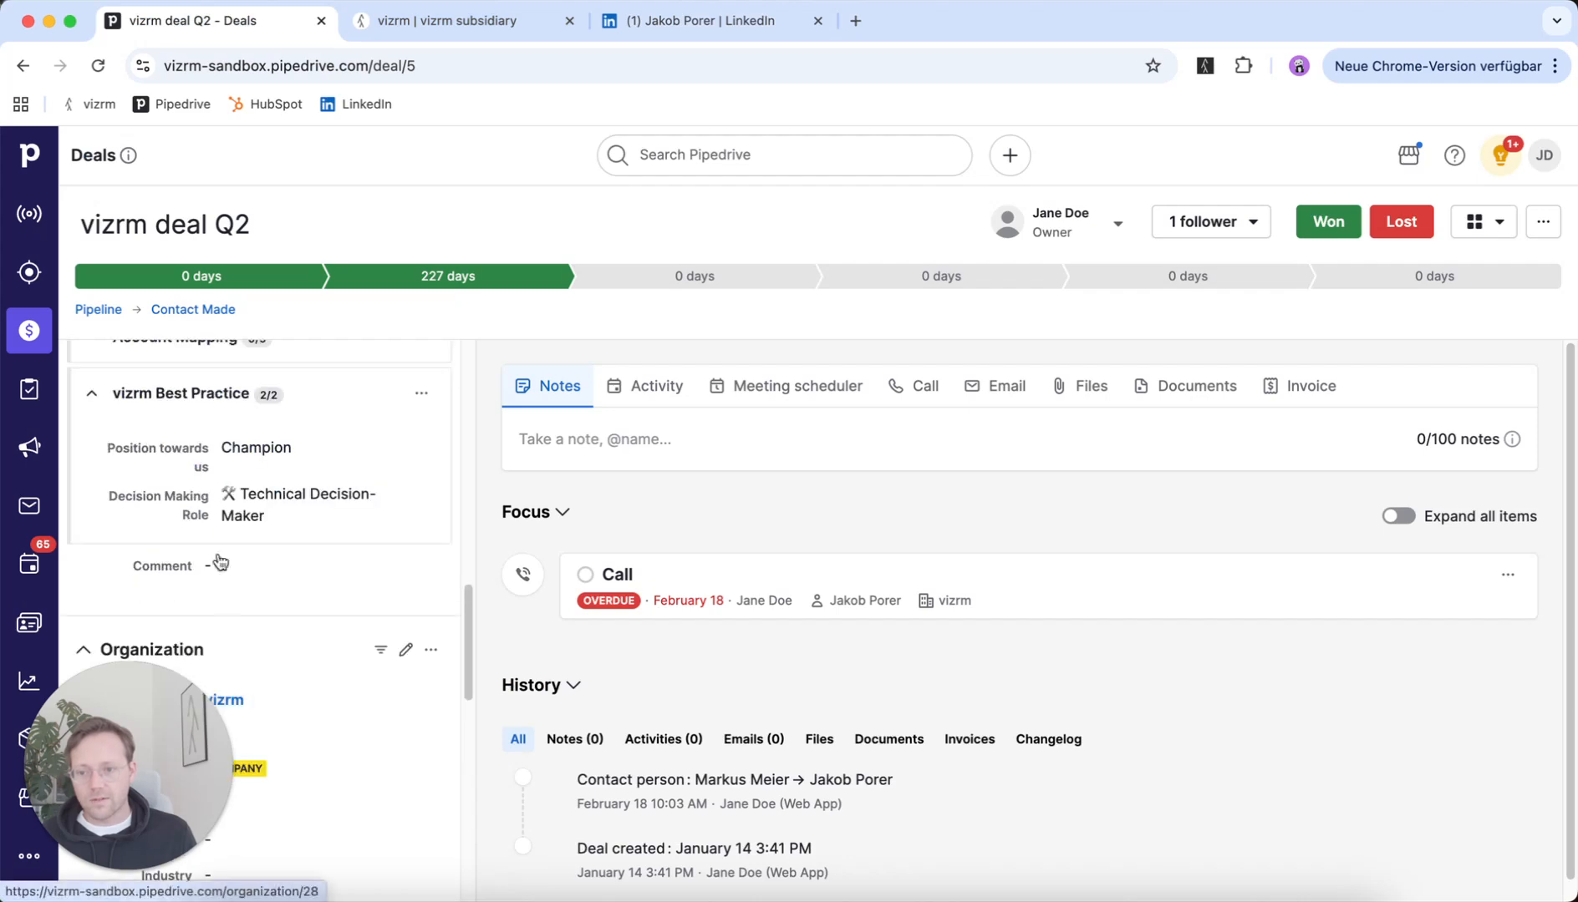
pyautogui.scroll(-4, 251, 568)
pyautogui.click(247, 361)
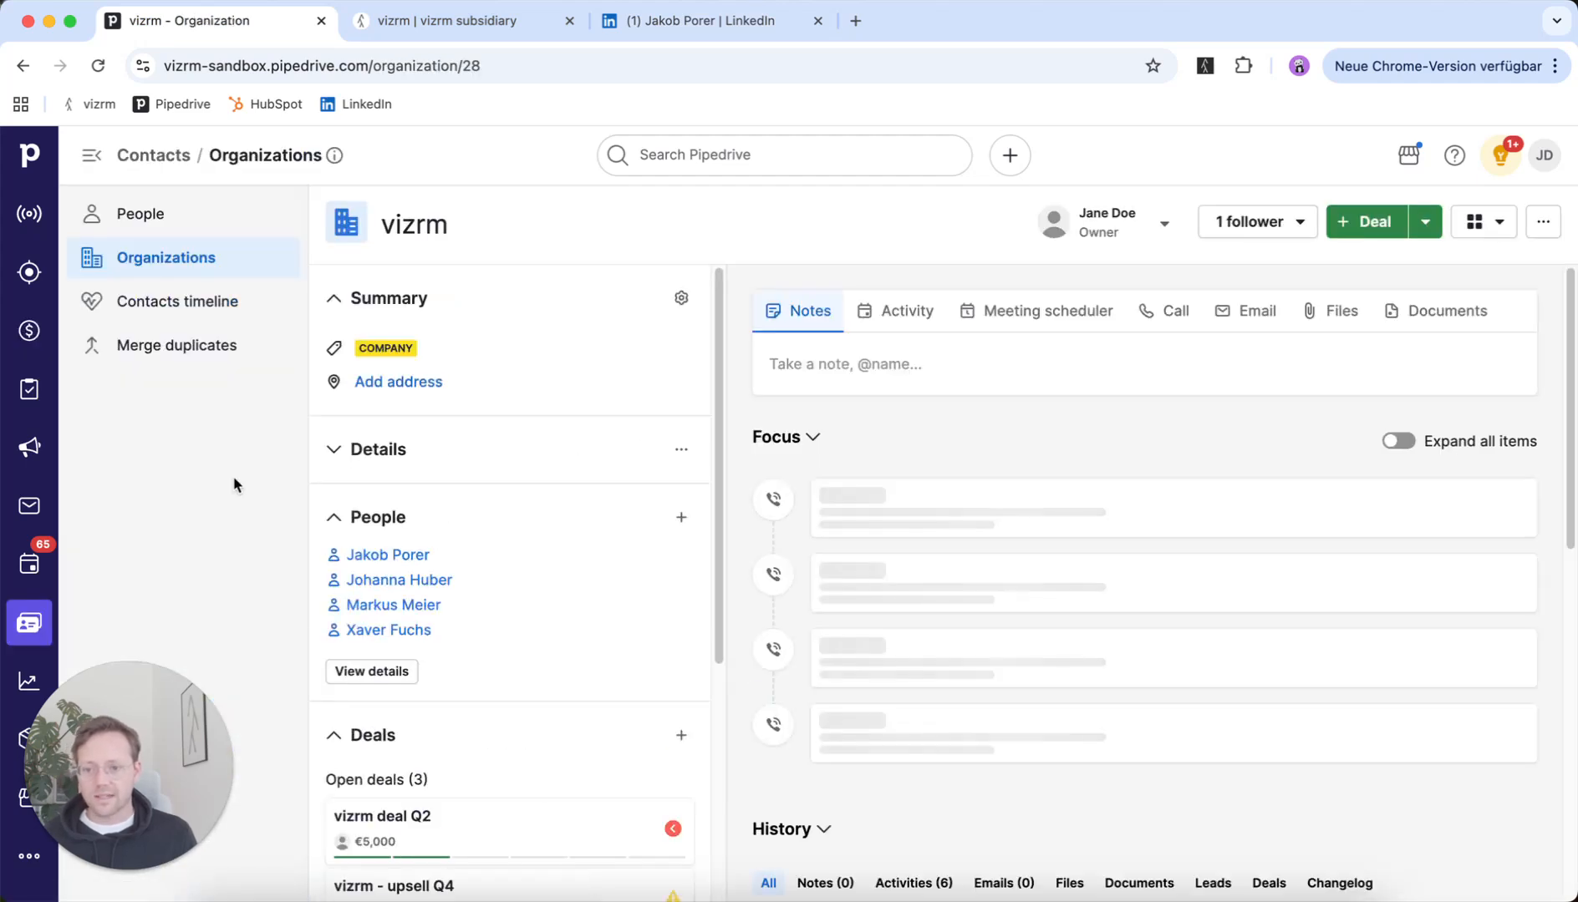
pyautogui.scroll(-3, 503, 509)
pyautogui.moveTo(314, 507); pyautogui.dragTo(691, 800)
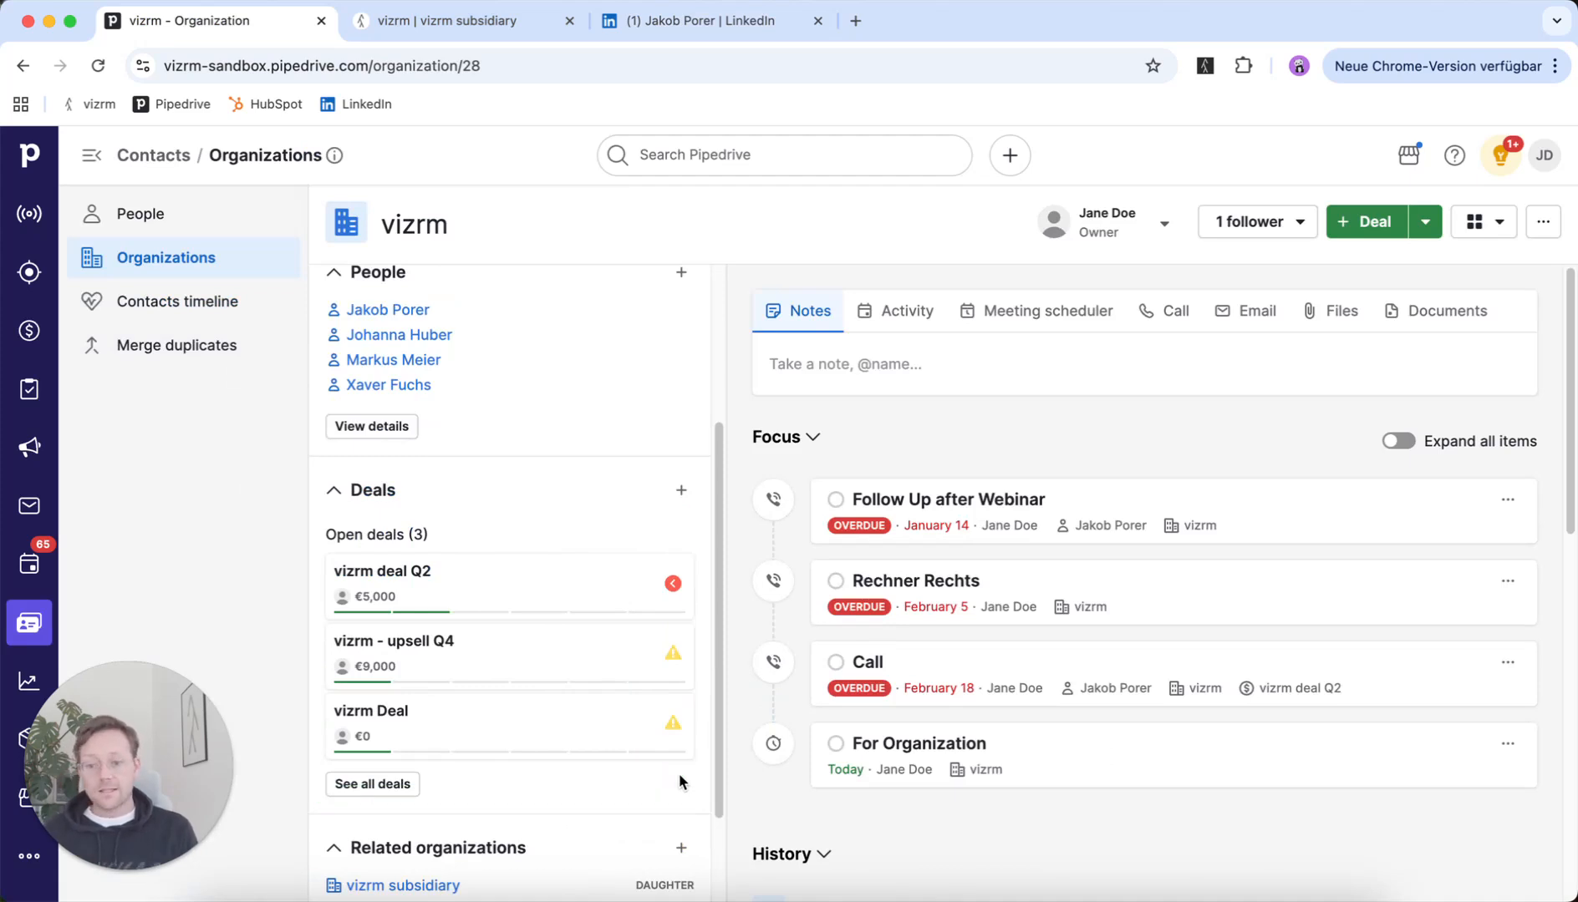